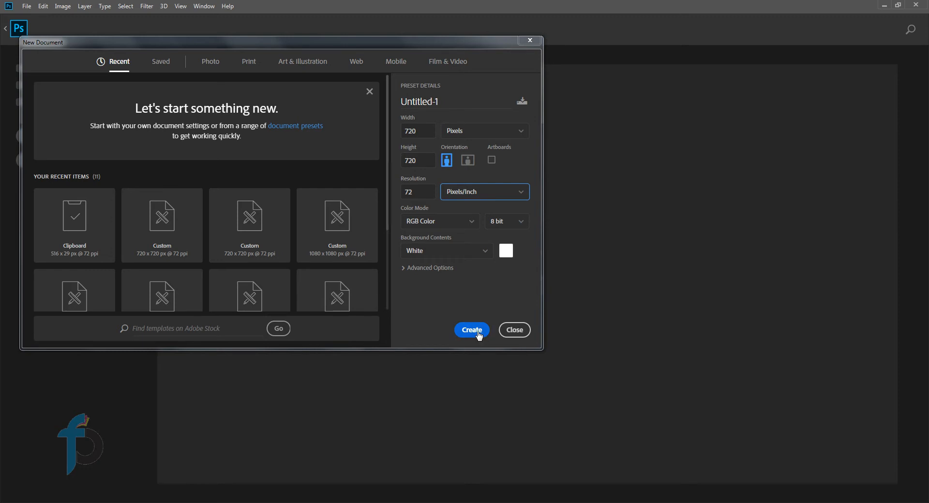
- Create a new 720 x 720 pixel document at 72 pixels/inch, RGB Color, with a white background
click(472, 330)
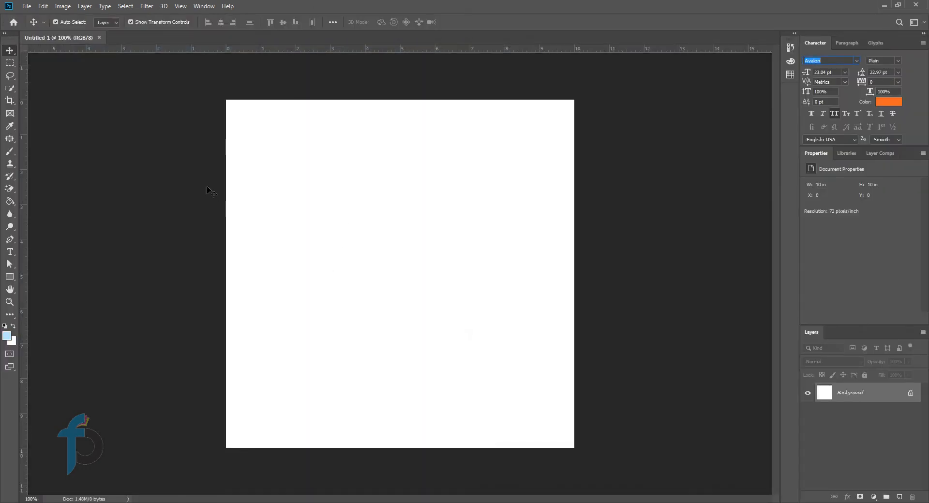
scroll(354, 226, down, 3)
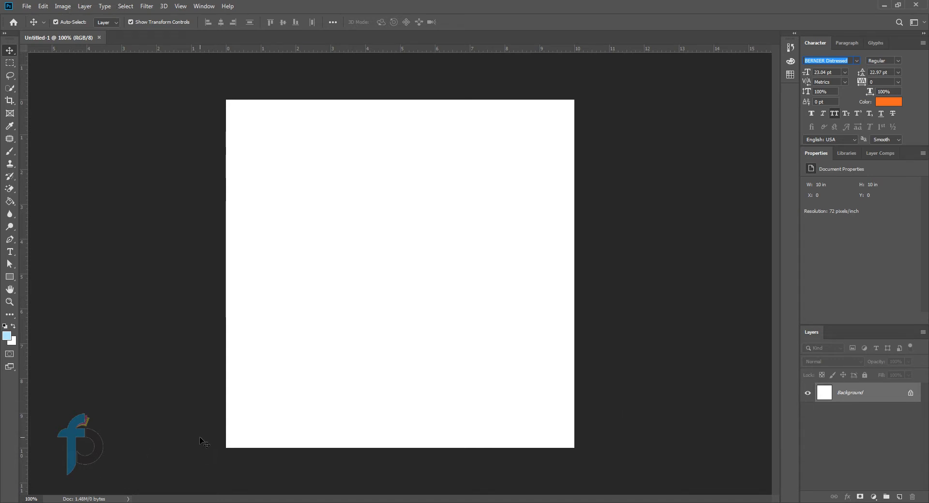
- Place the 26564-3-airplane-photos image in the document and move it up to a Y position of about 2.11 in
click(73, 502)
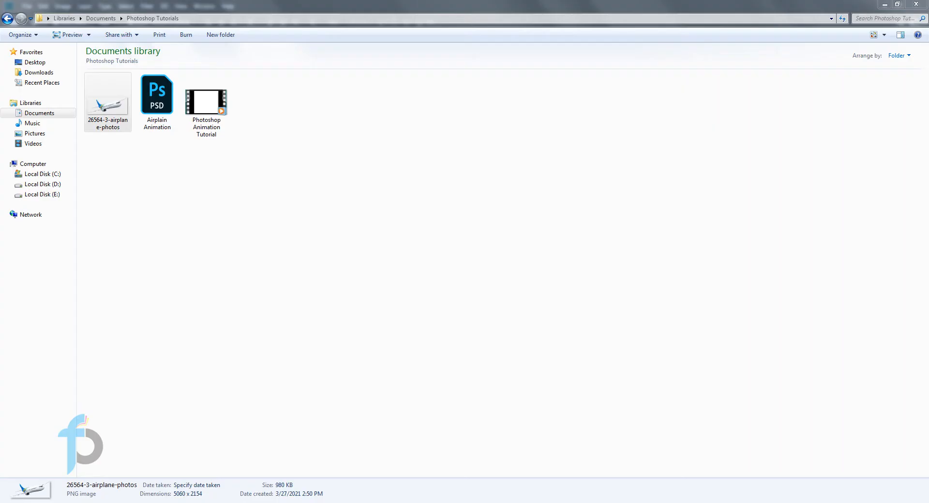
drag(114, 110, 389, 245)
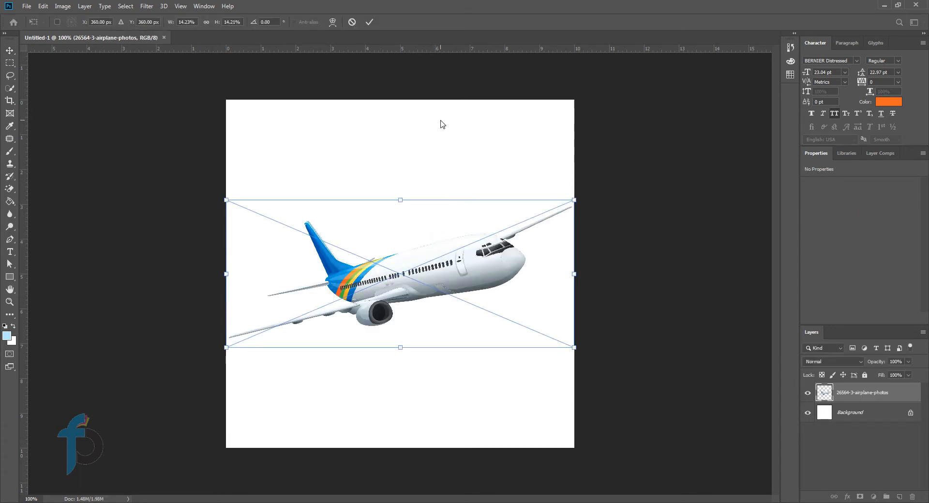
click(371, 22)
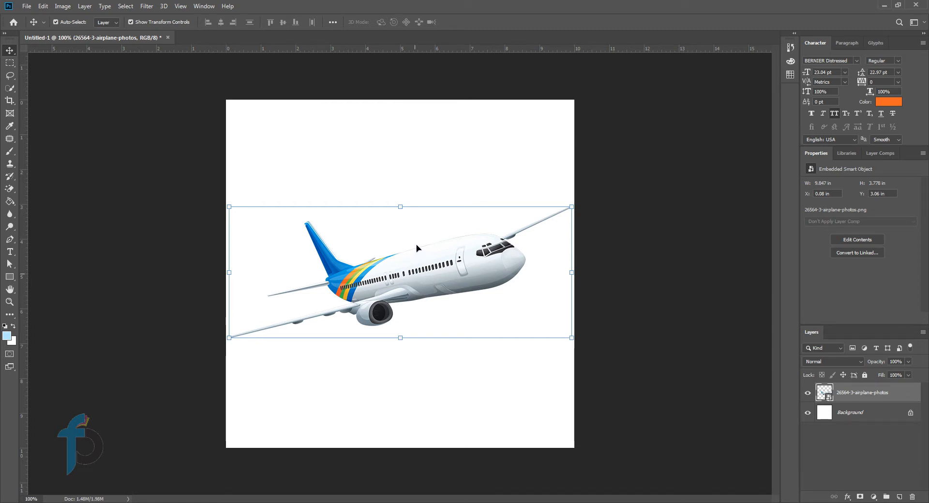
drag(417, 244, 417, 241)
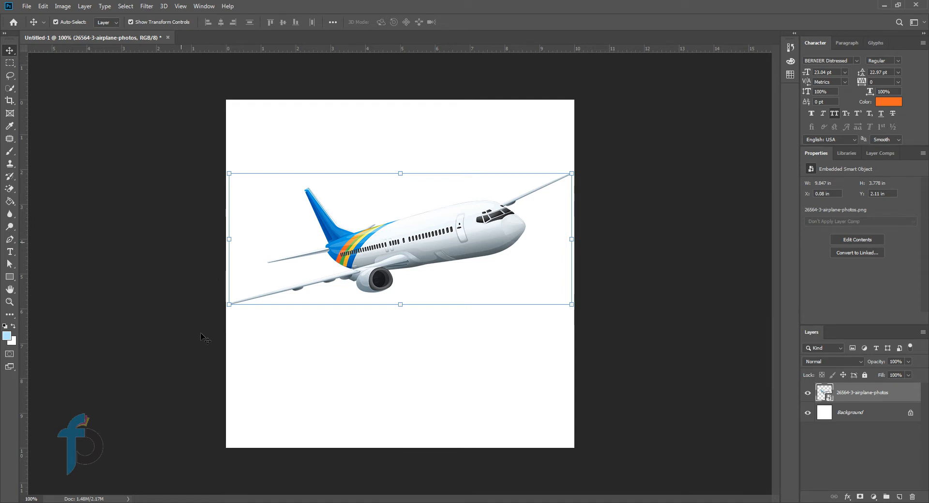
click(678, 375)
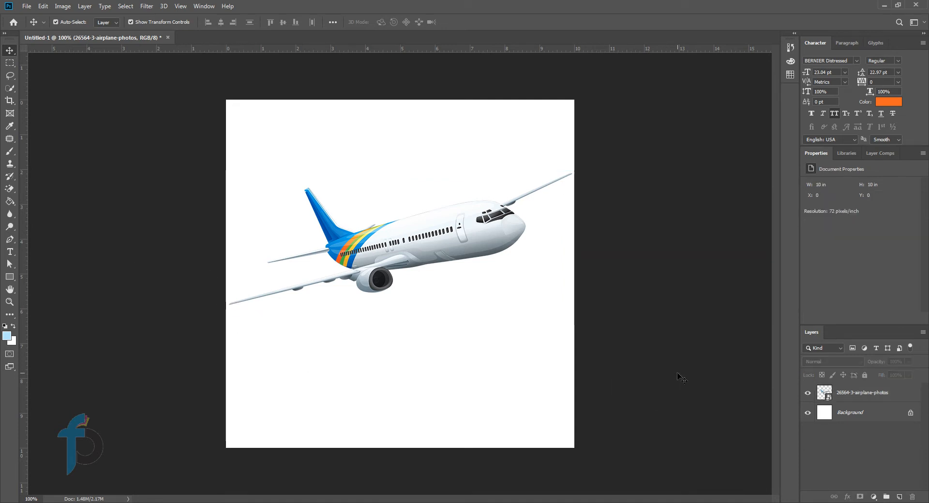
- Add a layer above the Background and draw a closed, wavy-topped Pen path enclosing the lower part of the canvas
click(851, 419)
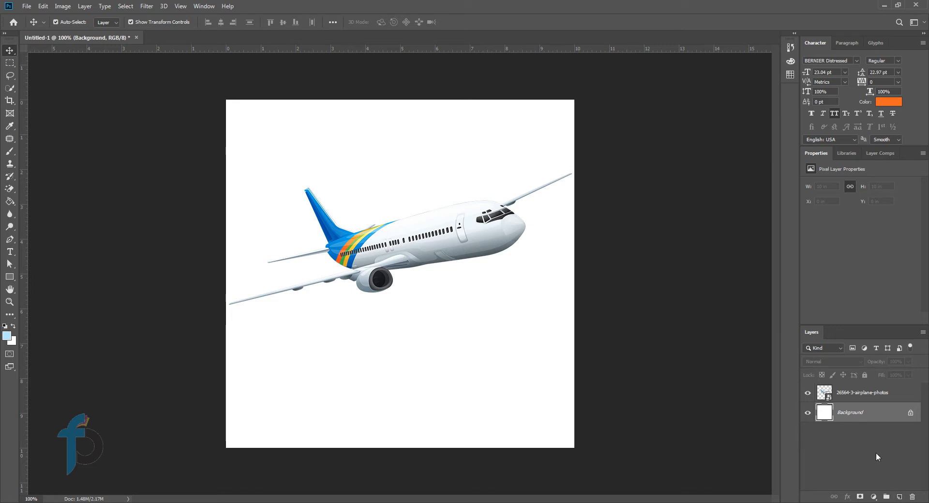
click(899, 498)
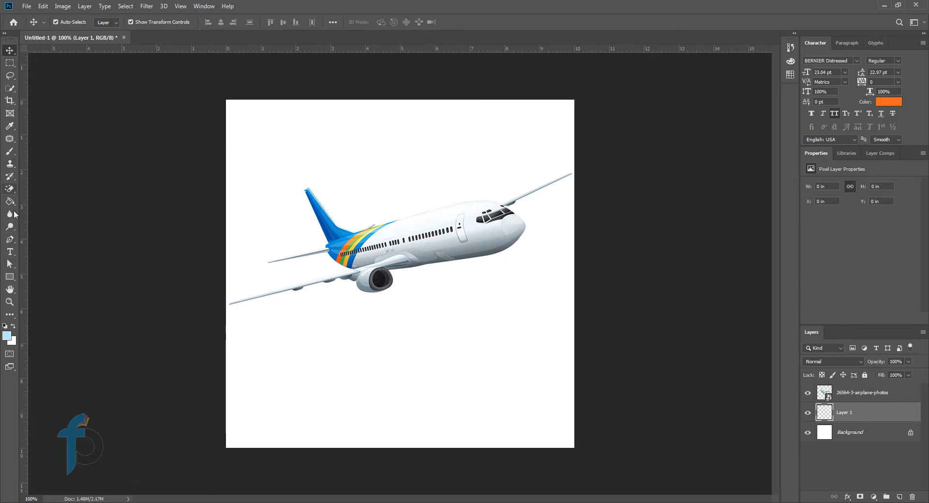
click(9, 240)
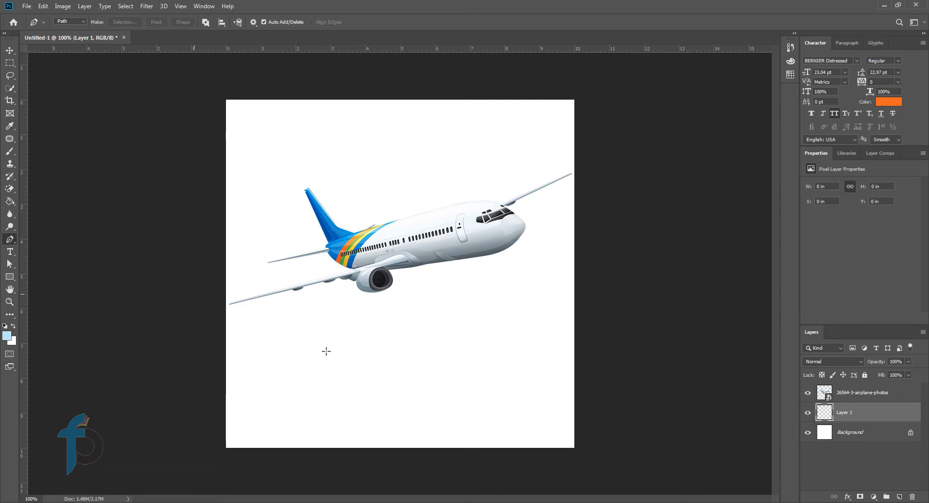
click(194, 294)
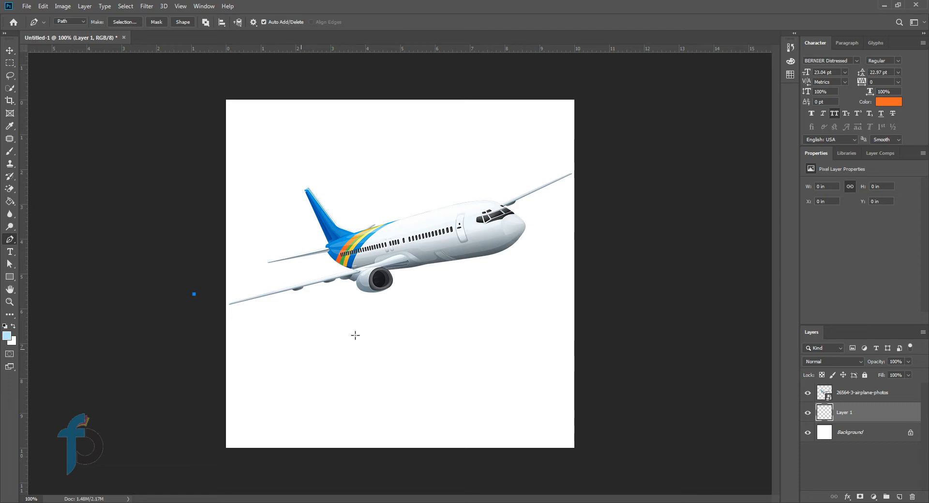
drag(300, 349, 400, 323)
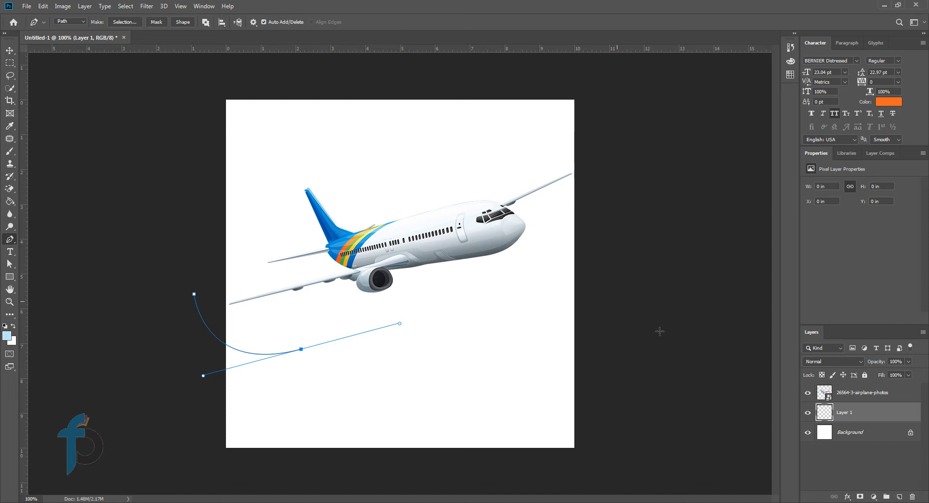
drag(617, 301, 695, 385)
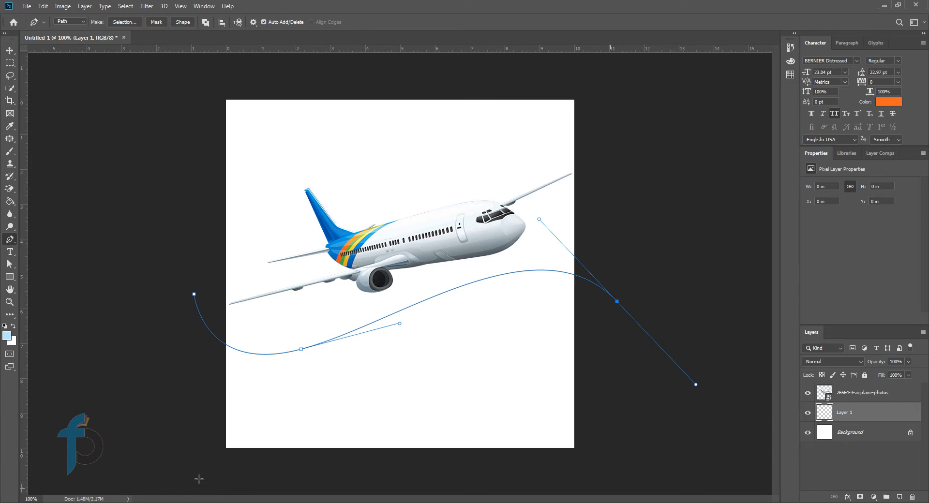
click(610, 488)
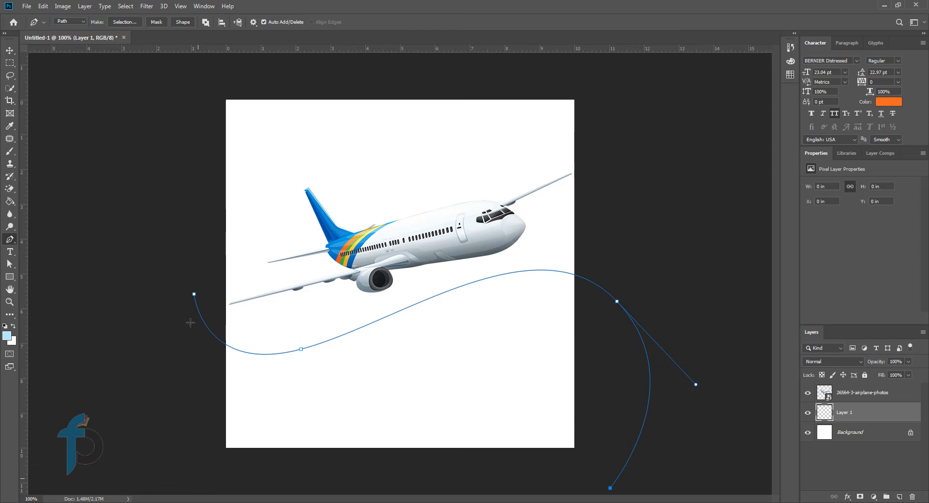
click(193, 294)
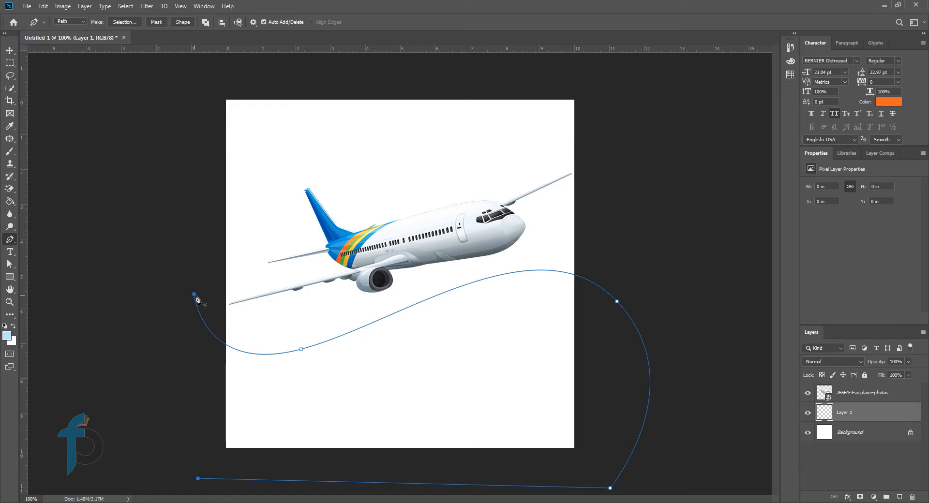
click(194, 294)
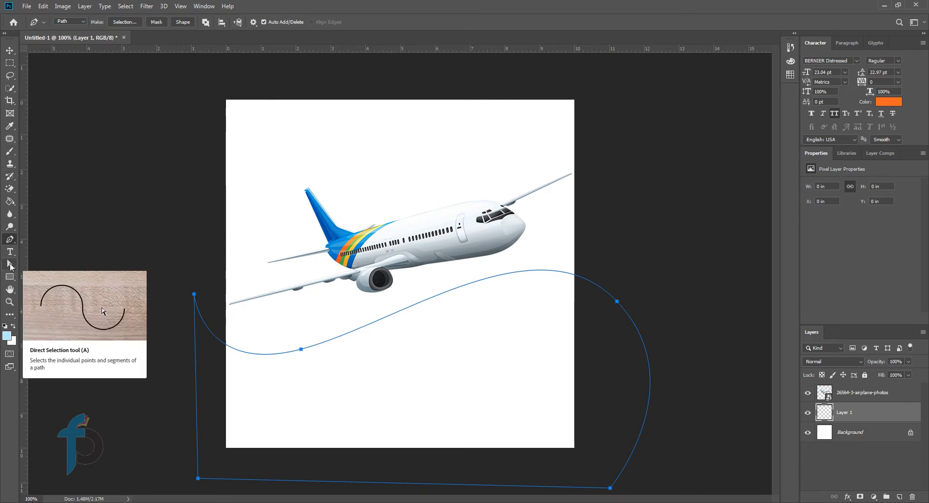
- Shift the path's trough anchor point to the right and adjust the direction handles to smooth the wave
click(9, 264)
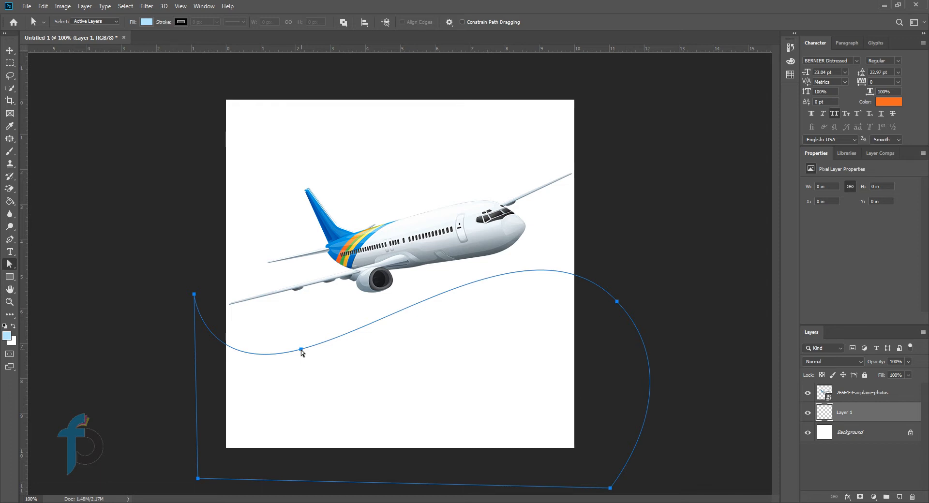
click(301, 350)
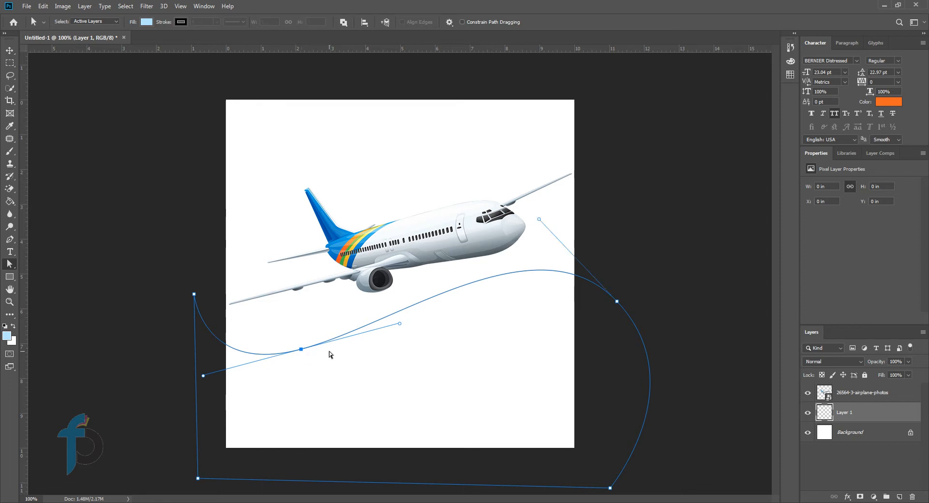
drag(301, 349, 350, 350)
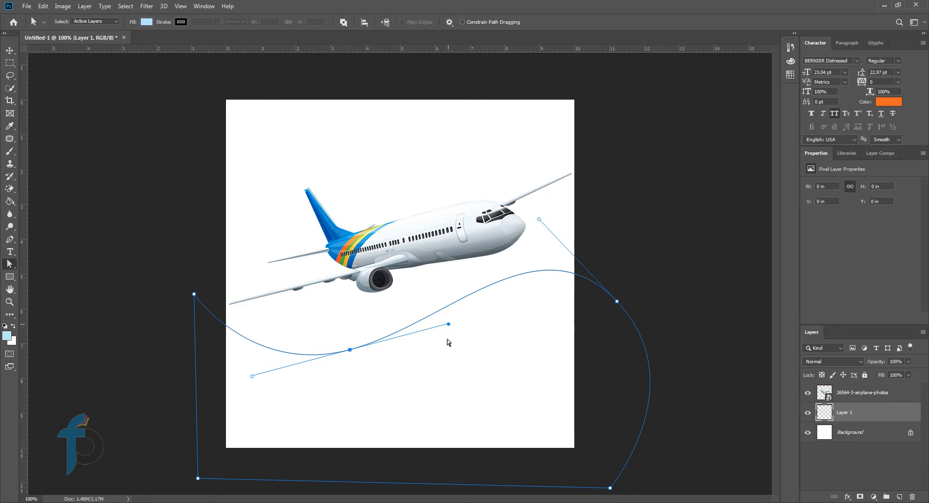
drag(449, 323, 444, 343)
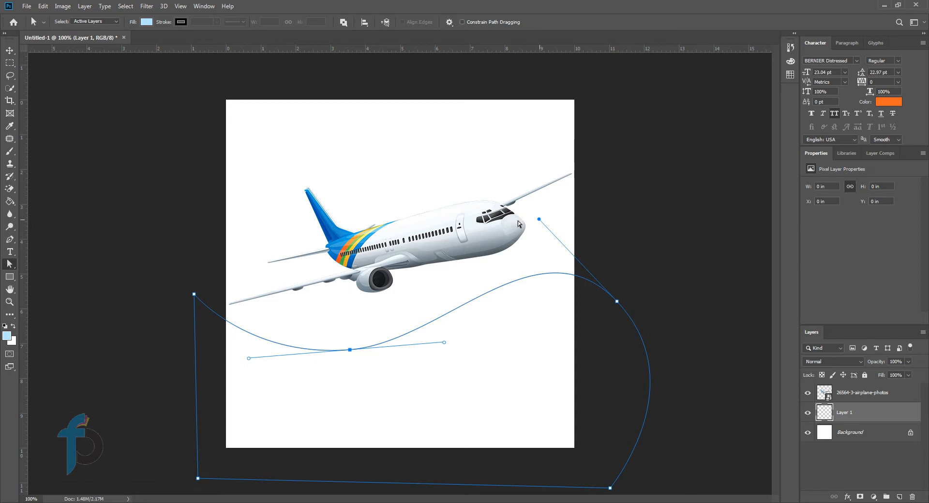
mouse_move(517, 220)
mouse_down()
mouse_move(513, 206)
mouse_move(507, 211)
mouse_up()
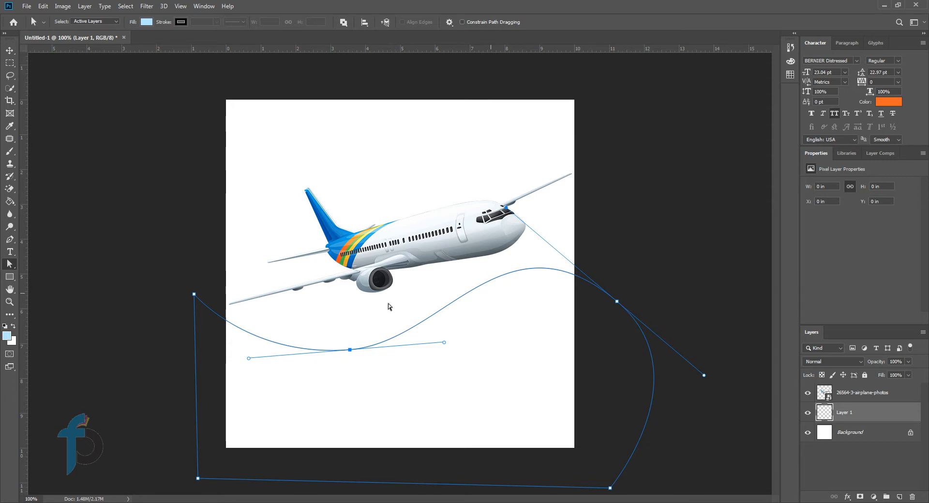
- Rename the new layer as ORANGE
double_click(844, 414)
text(oRANGE)
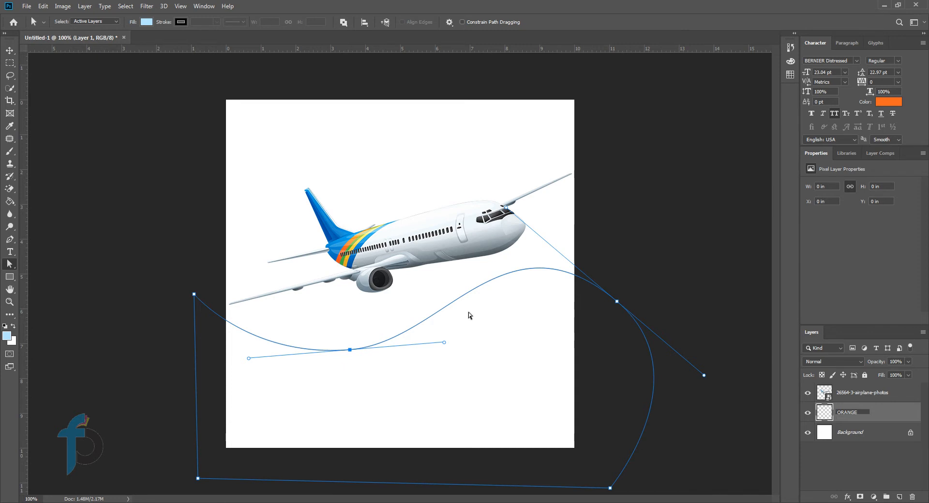
key(Return)
- Open the Fill Path settings for the wavy path
right_click(472, 312)
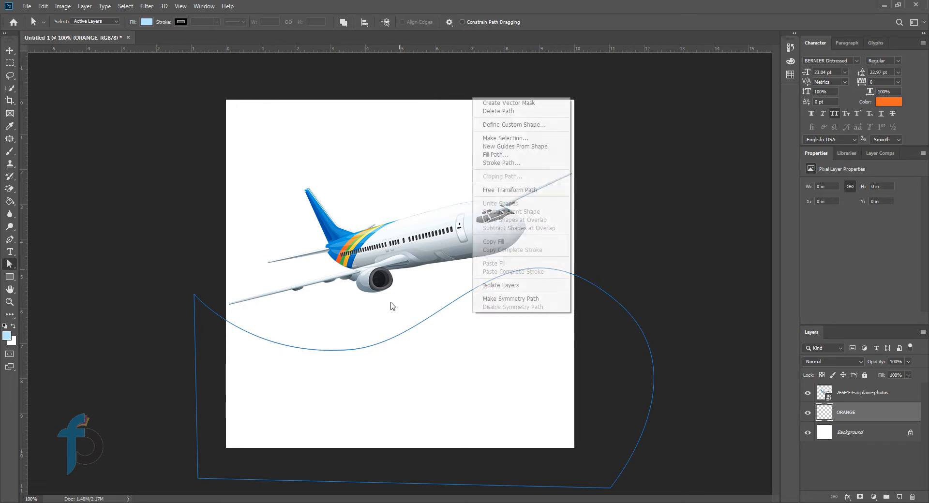
click(498, 154)
click(462, 129)
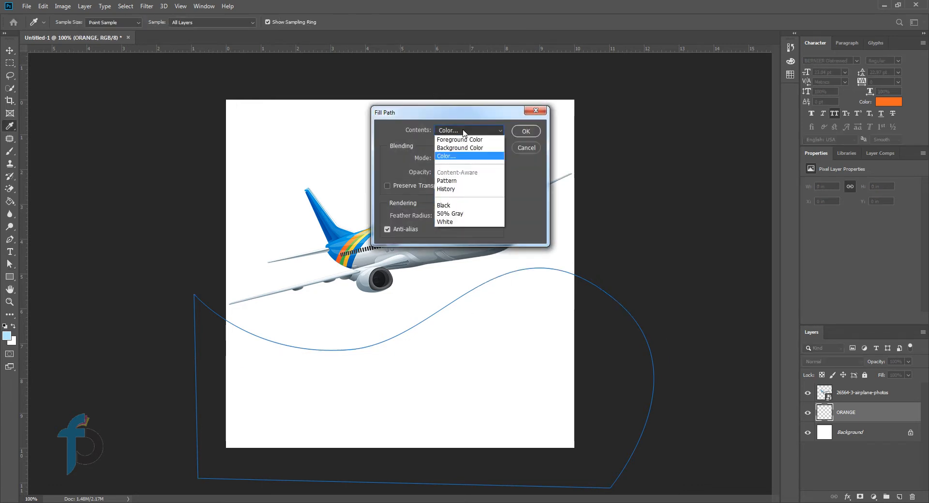
click(463, 129)
click(765, 125)
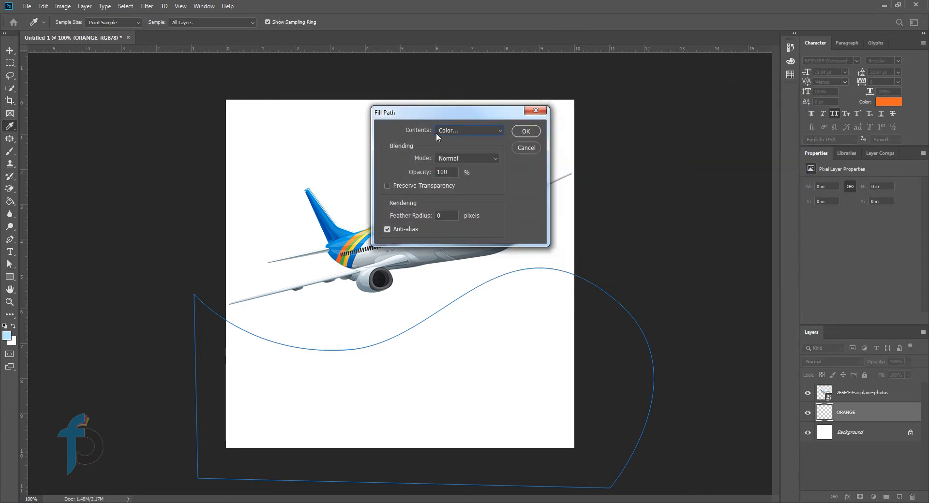
click(452, 129)
click(452, 129)
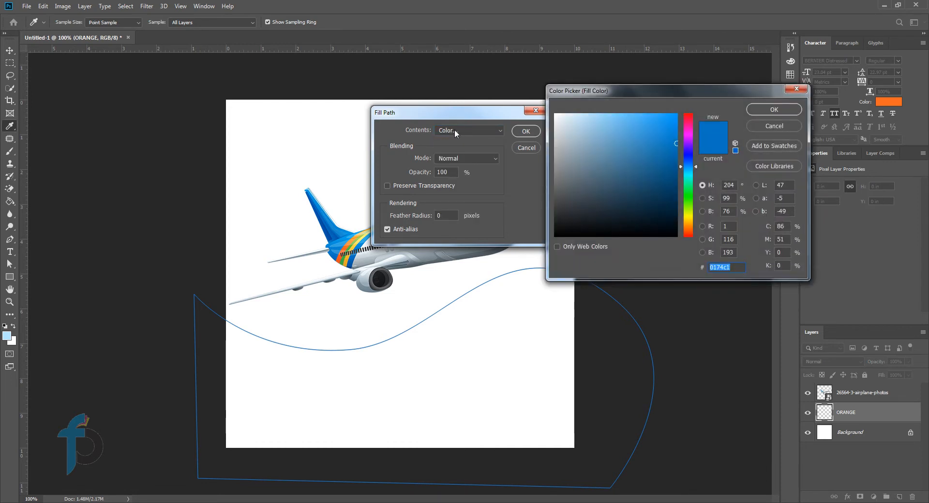
click(764, 126)
- Fill the wavy path with the custom orange f16922 from the airplane's tail stripe
click(488, 129)
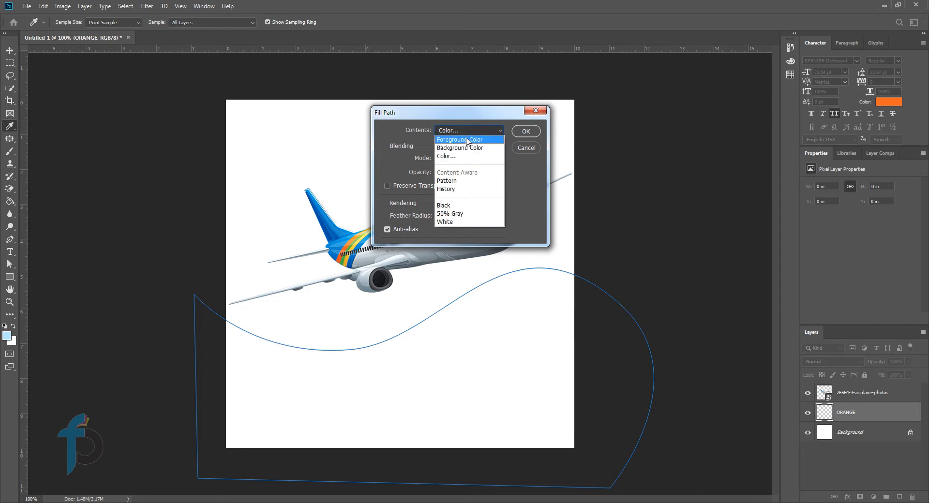
click(453, 156)
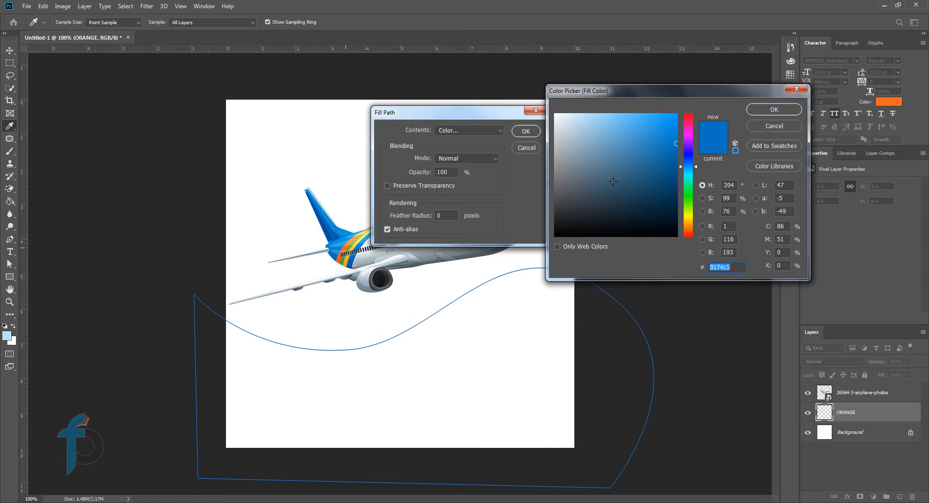
text(f16922)
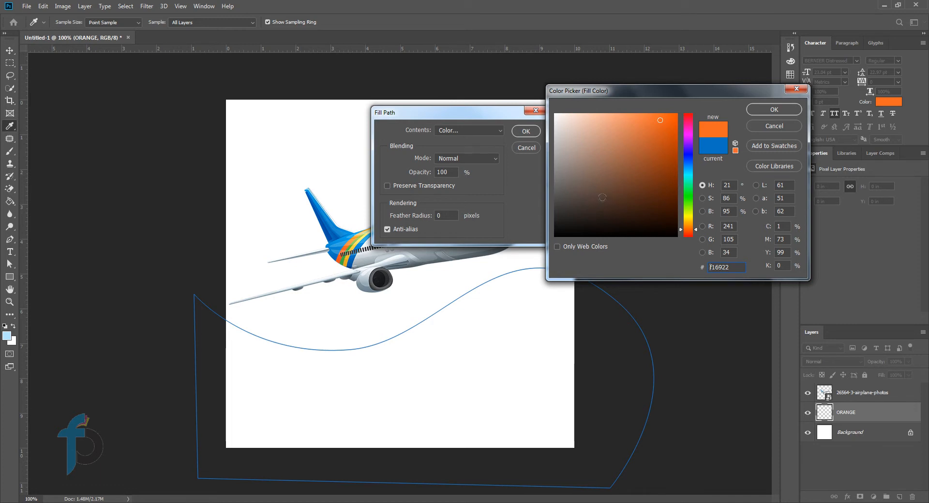
click(344, 249)
click(774, 110)
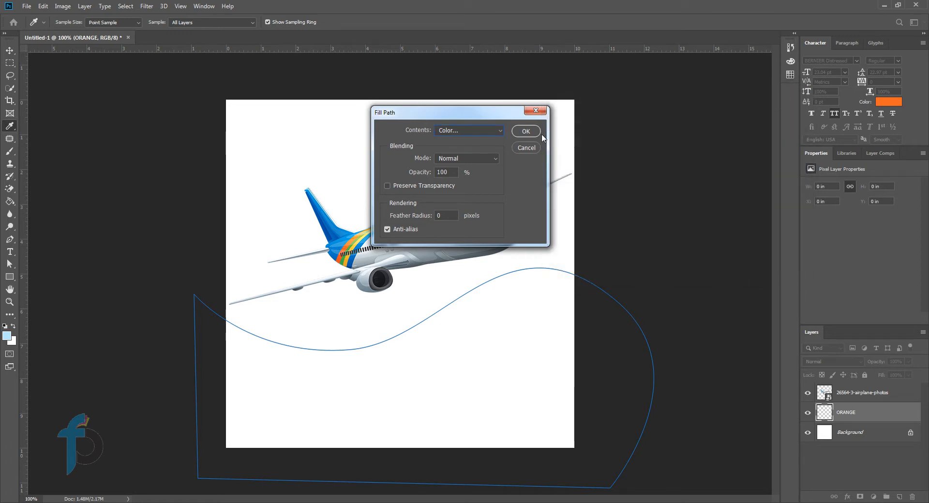
click(526, 131)
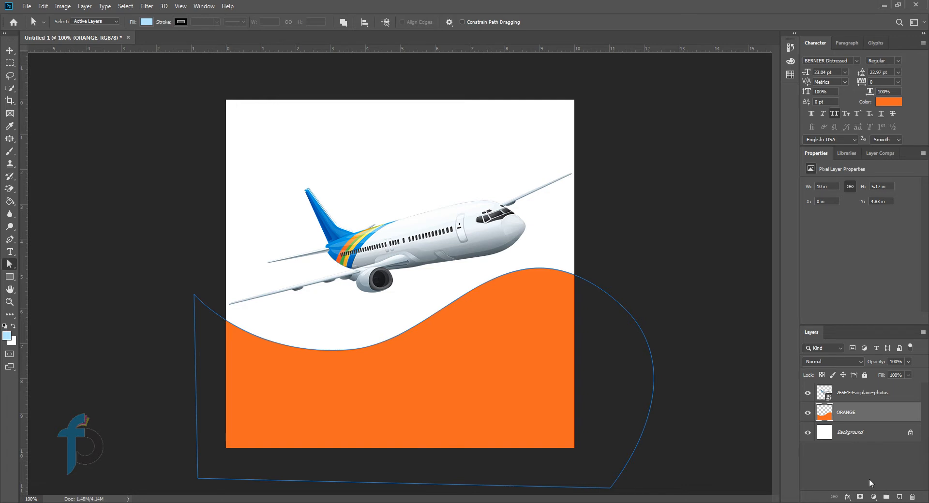
- Add a layer above ORANGE and name it GRAY
click(898, 498)
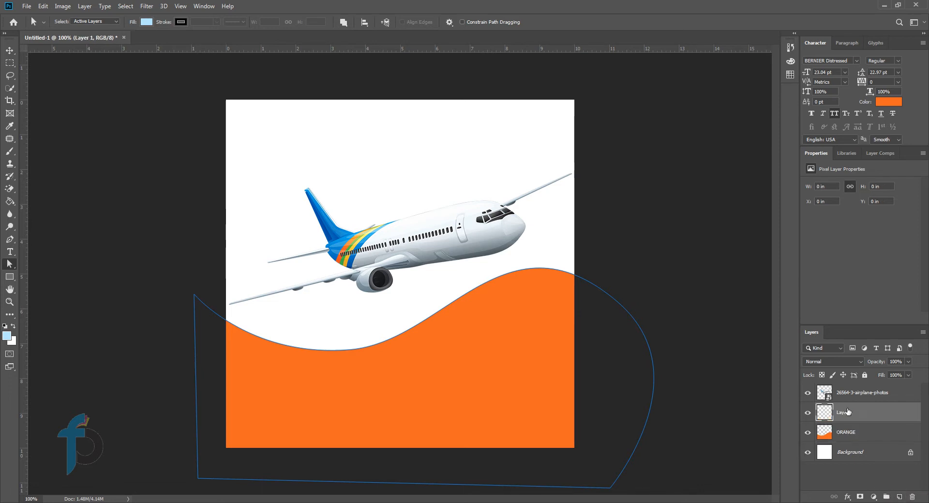
double_click(845, 412)
text(GRAY)
key(Return)
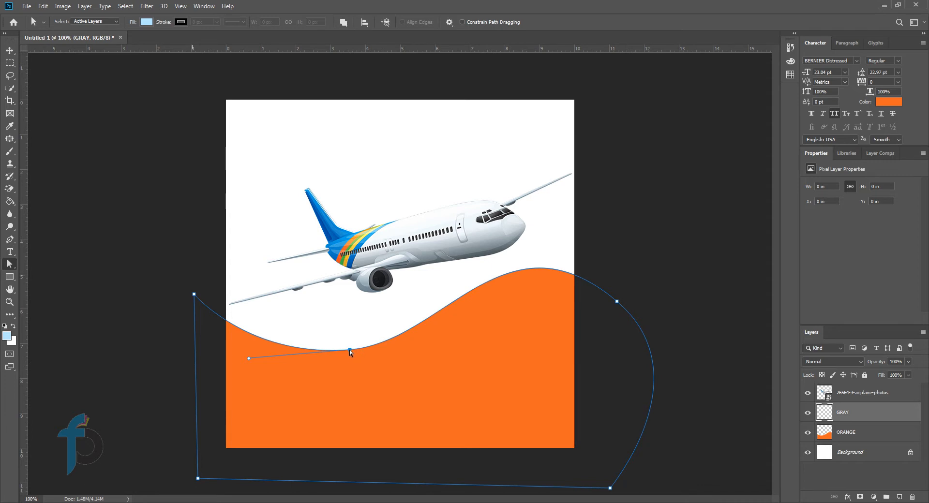
- Lower the wave path's trough anchor slightly and fill the path on the GRAY layer with light gray d0d9de sampled from the airplane
click(347, 356)
drag(350, 350, 349, 356)
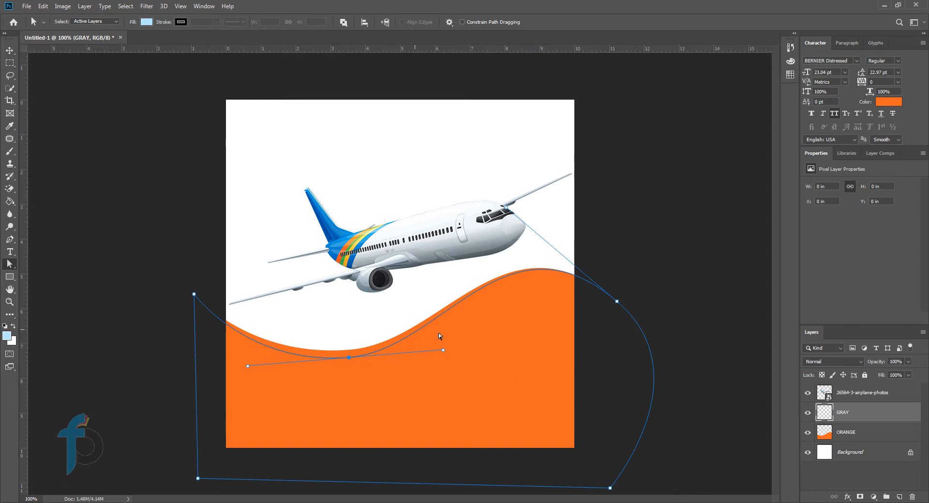
right_click(463, 327)
click(488, 178)
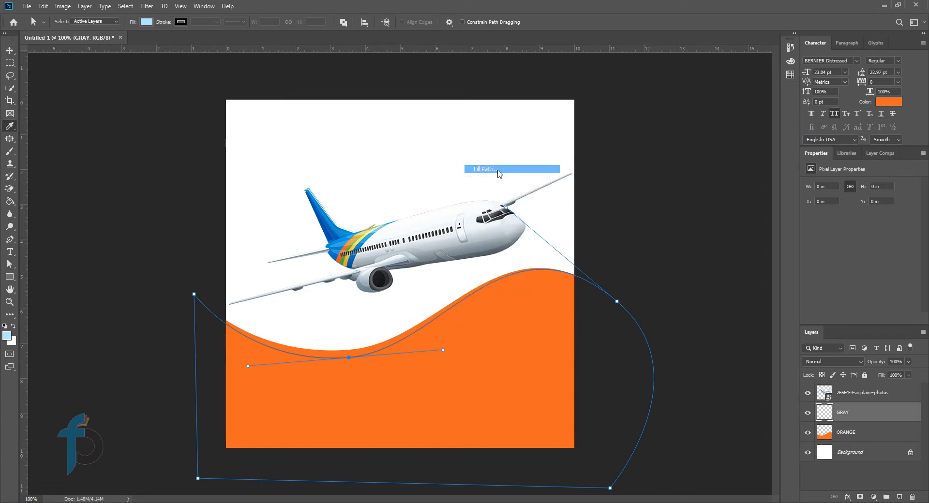
click(467, 131)
click(467, 151)
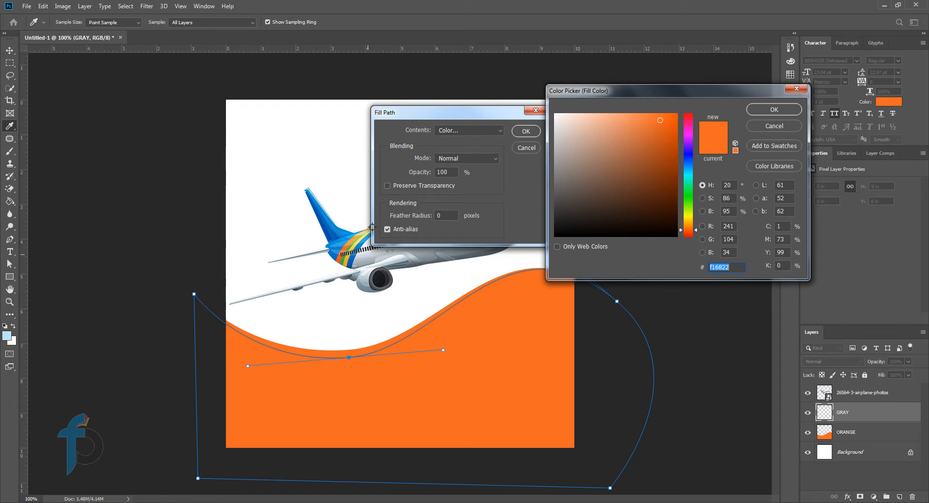
click(371, 227)
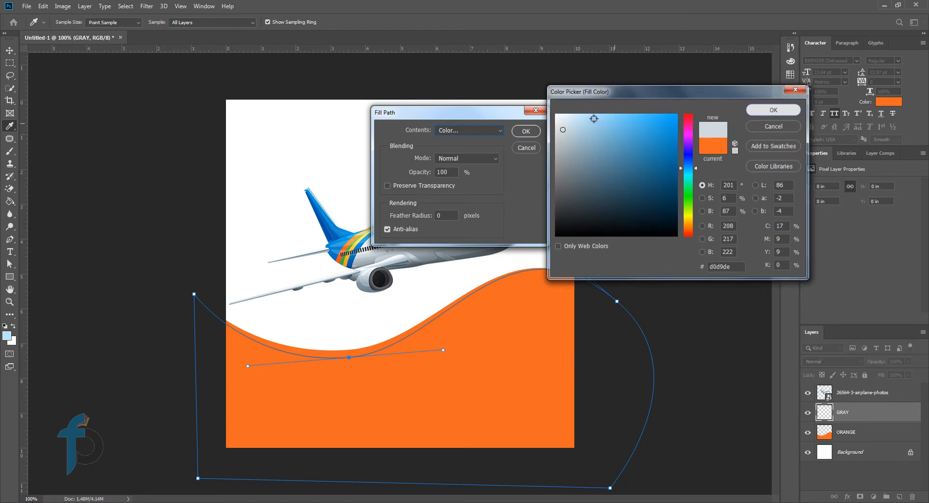
click(773, 109)
click(529, 132)
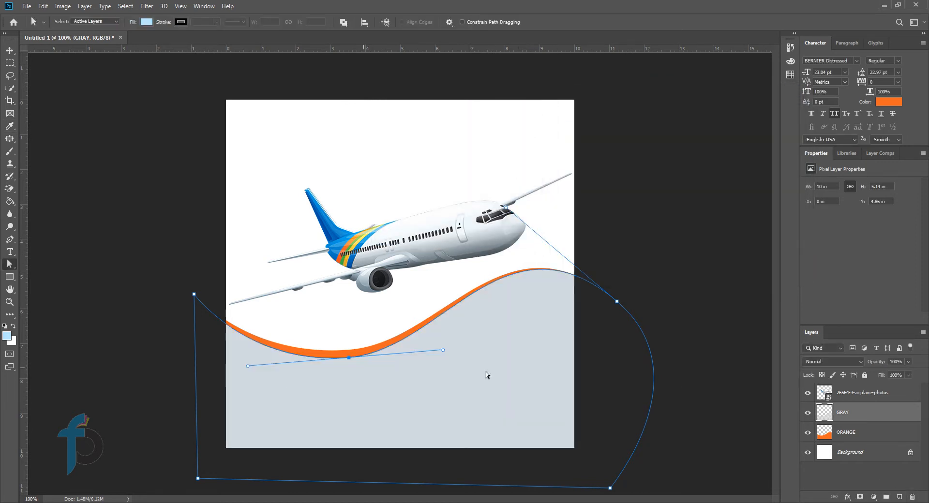
- Add a layer above GRAY and name it BLUE
click(899, 498)
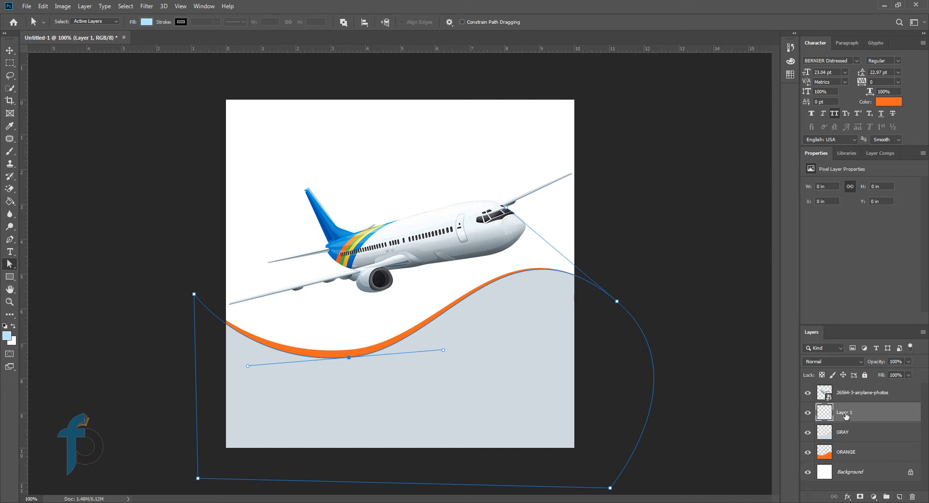
double_click(844, 413)
text(BLUE)
- Lower the wave path's trough anchor a little more and fill the path on the BLUE layer with a strong medium blue
click(348, 357)
drag(348, 358, 353, 365)
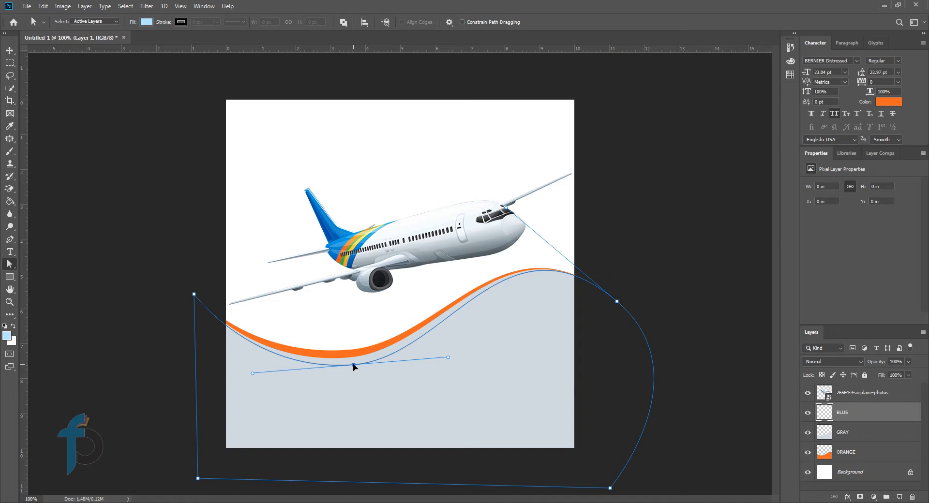
drag(354, 366, 353, 364)
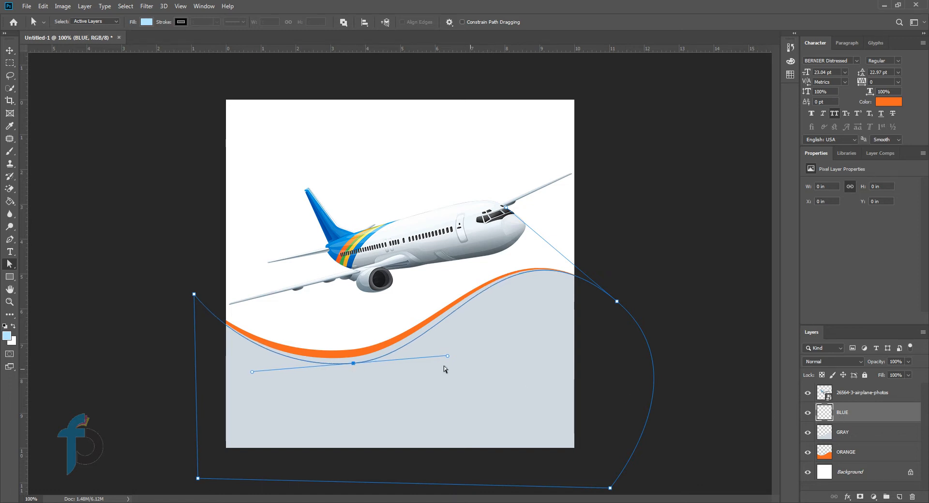
right_click(526, 333)
click(545, 172)
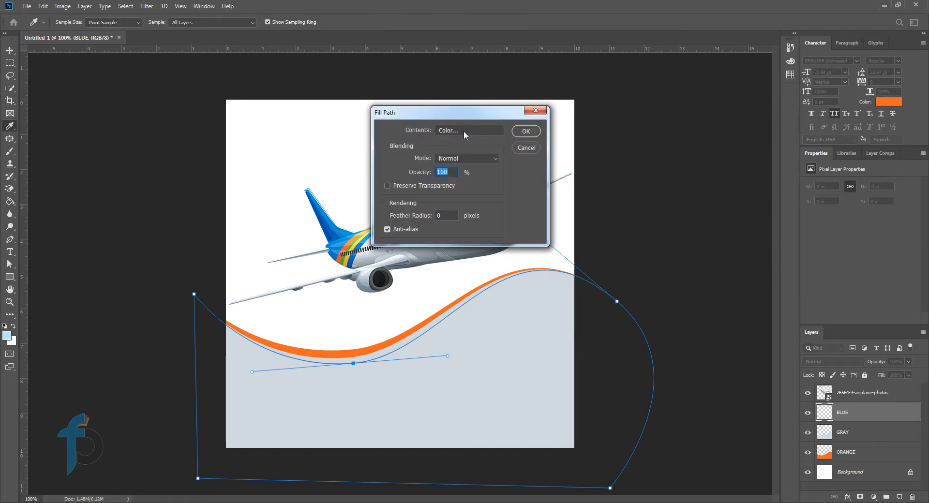
click(463, 131)
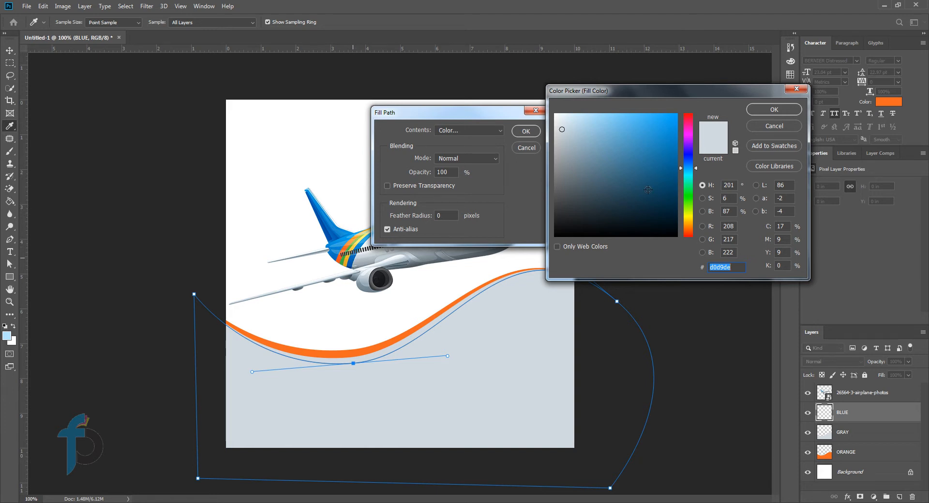
click(761, 110)
click(526, 131)
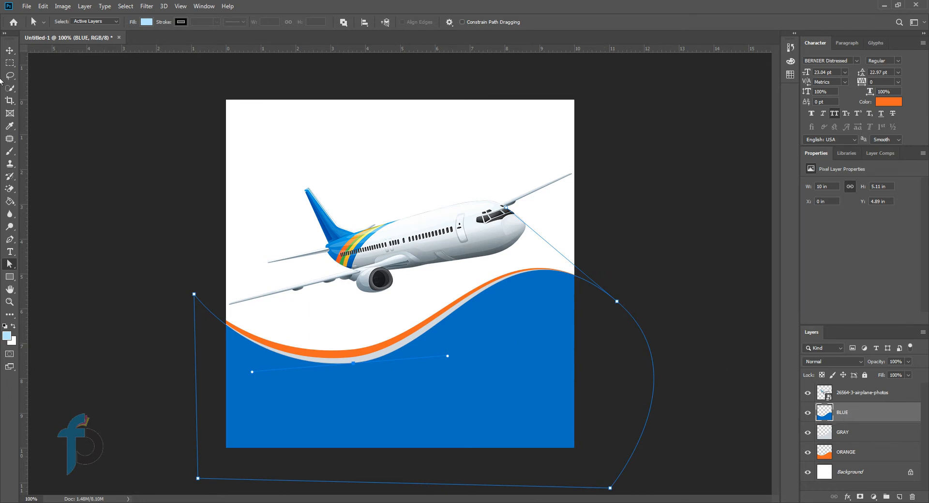
- Dismiss the wave path, rename the airplane photo layer as AIRPLANE and clear the layer selection
click(10, 51)
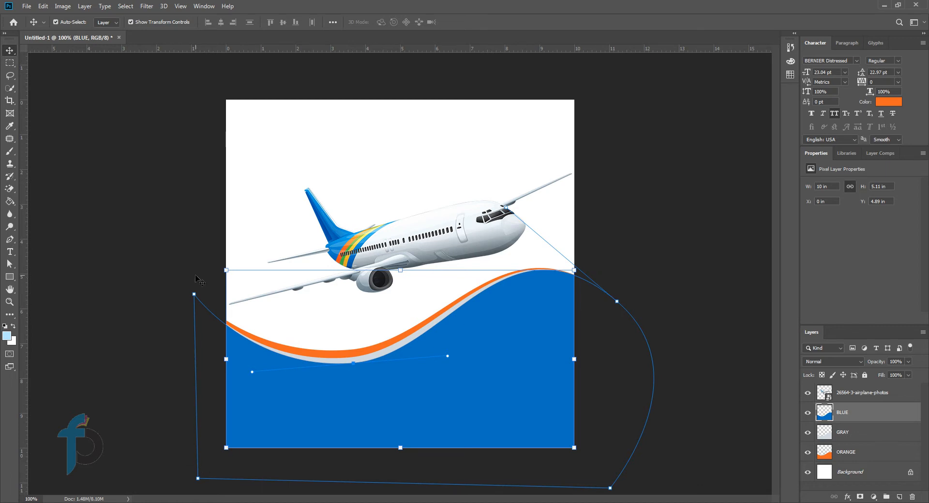
key(Return)
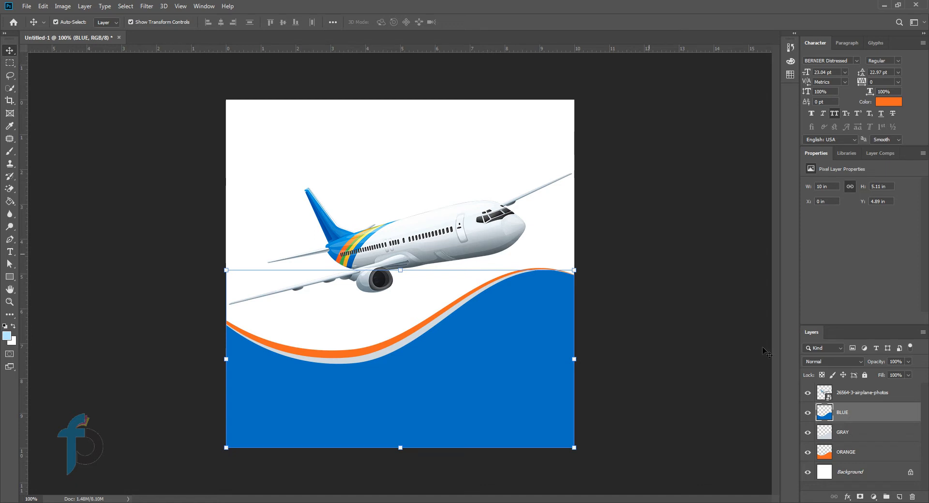
ctrl+click(858, 405)
double_click(856, 398)
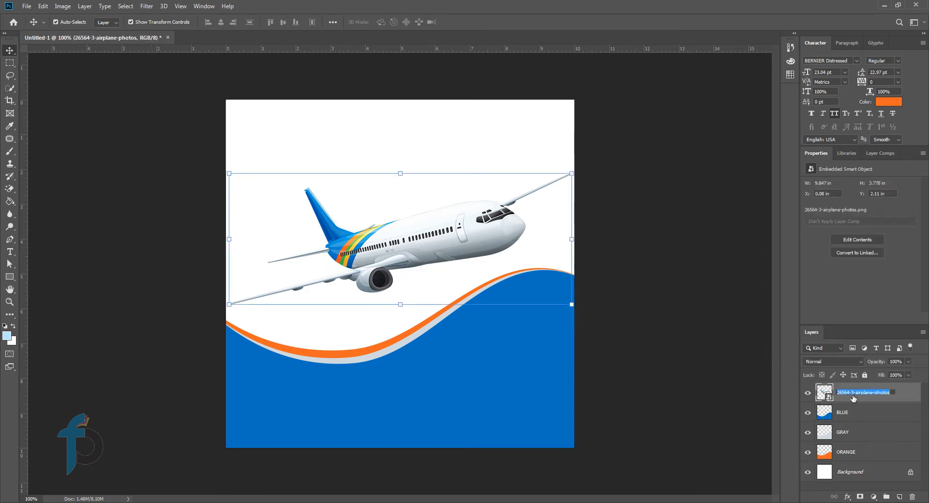
text(AIRPLANE)
key(Return)
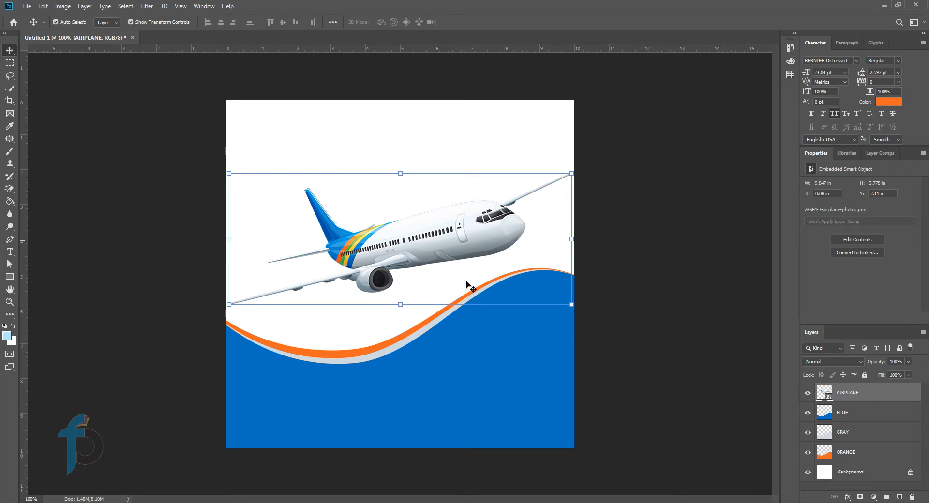
click(184, 430)
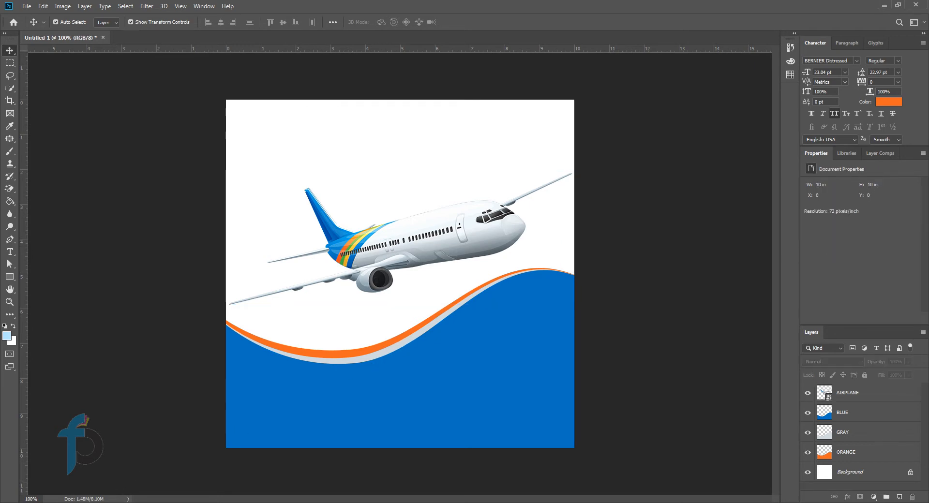
mouse_move(63, 501)
click(76, 453)
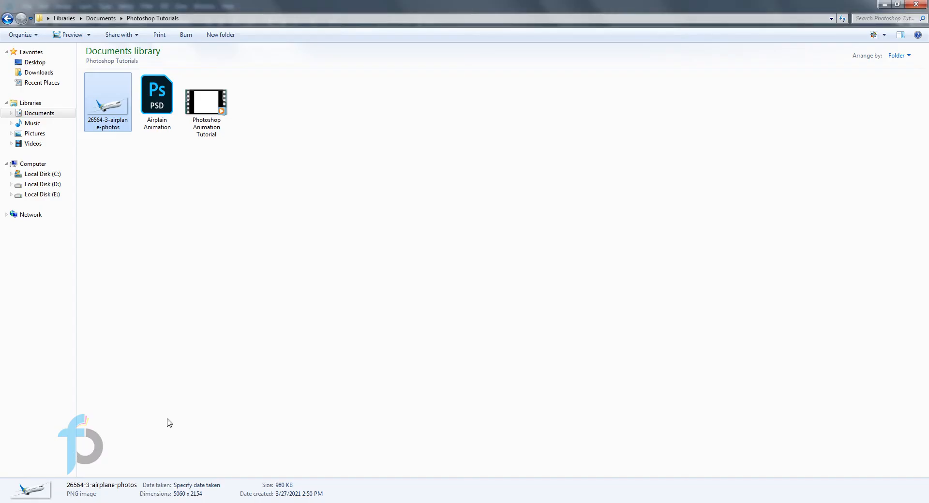
key(alt+Tab)
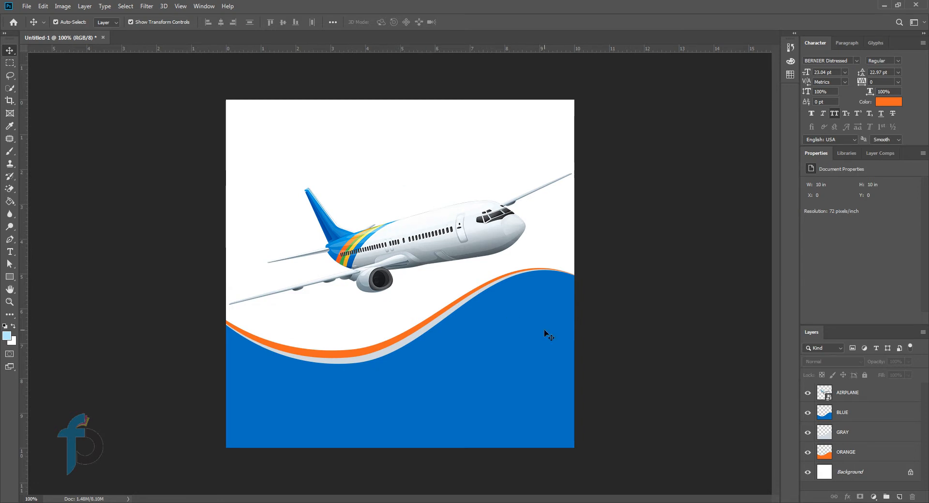
- Add the headline text SALE FARES TAKING OFF NOW in the white area above the airplane
click(9, 252)
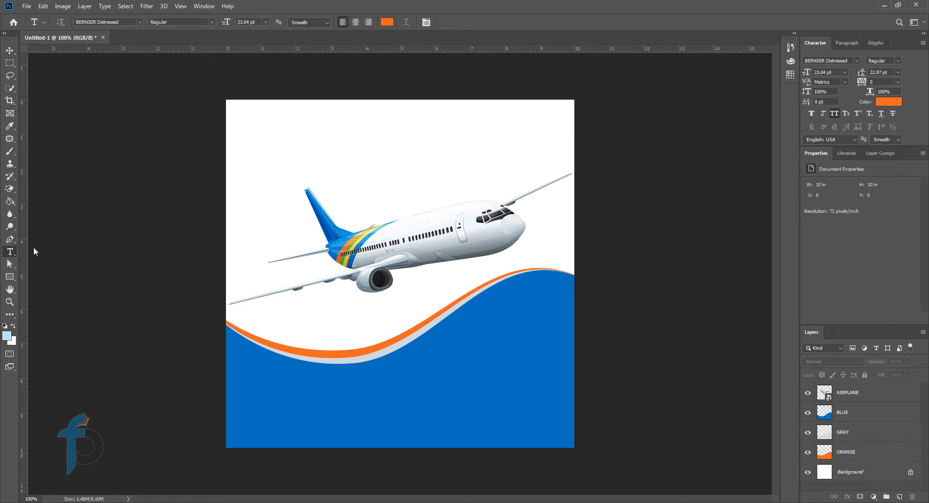
click(257, 124)
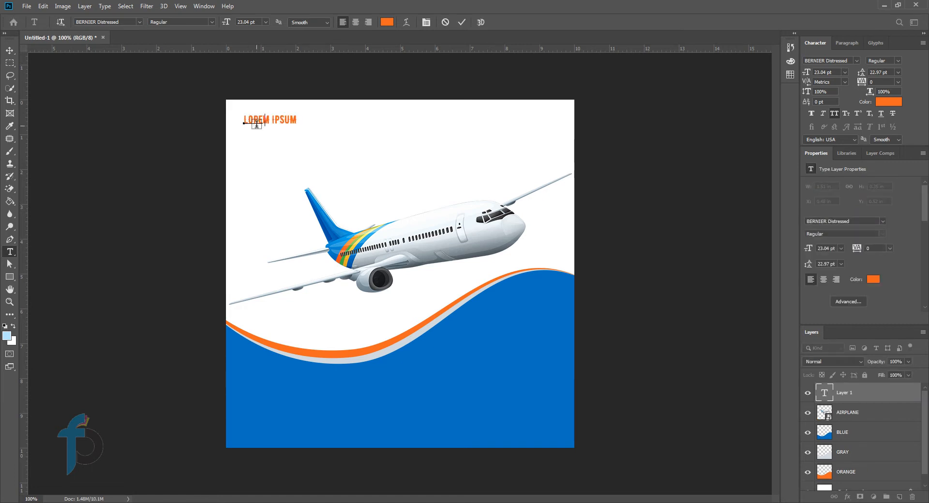
text(SALE FARES F)
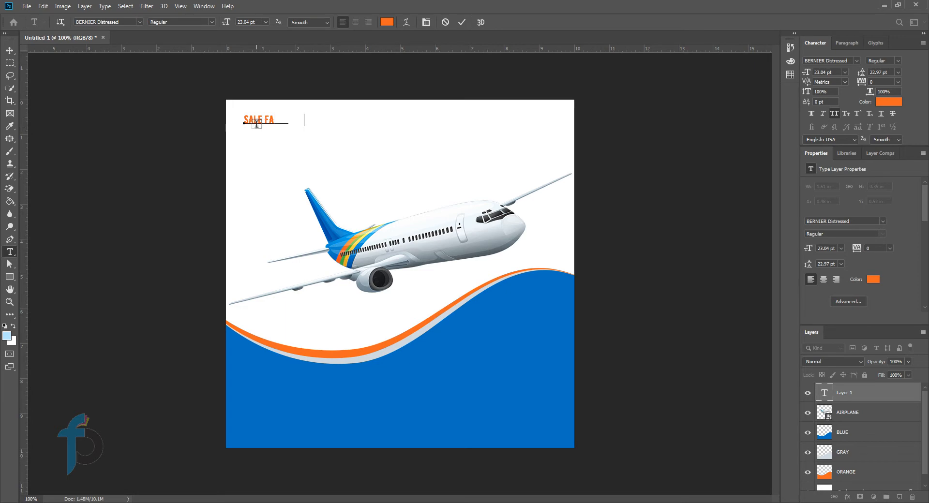
text(AKING OFF NOW)
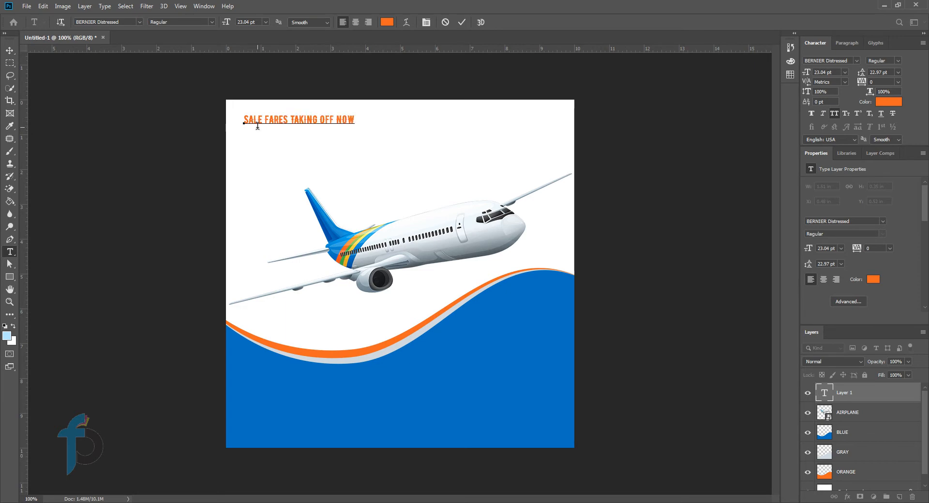
click(9, 50)
click(856, 61)
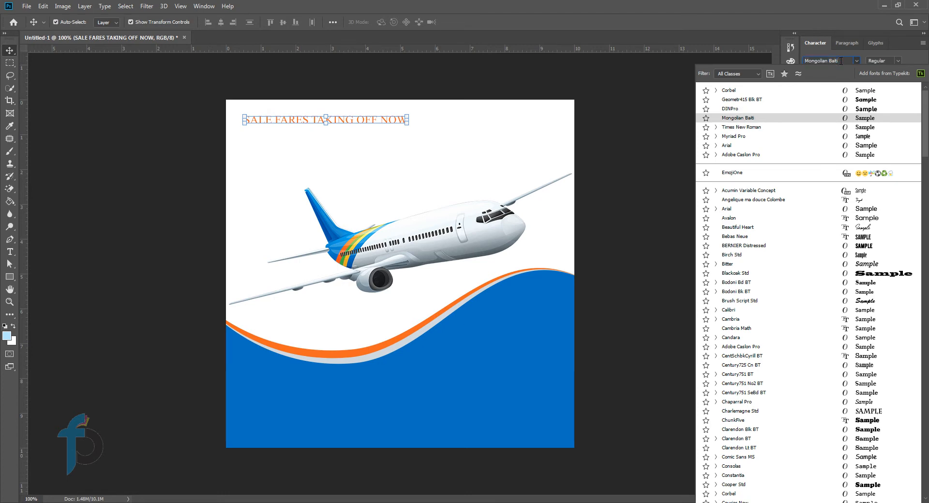
text(AVALON)
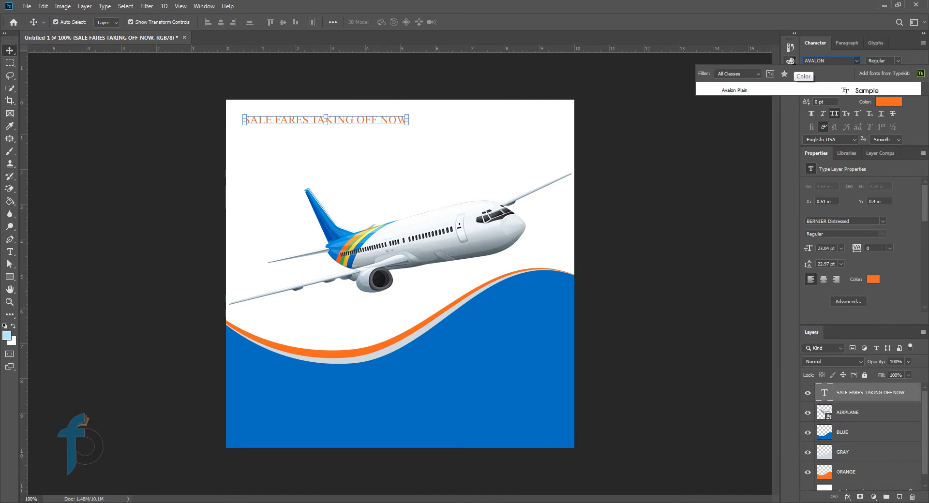
key(Escape)
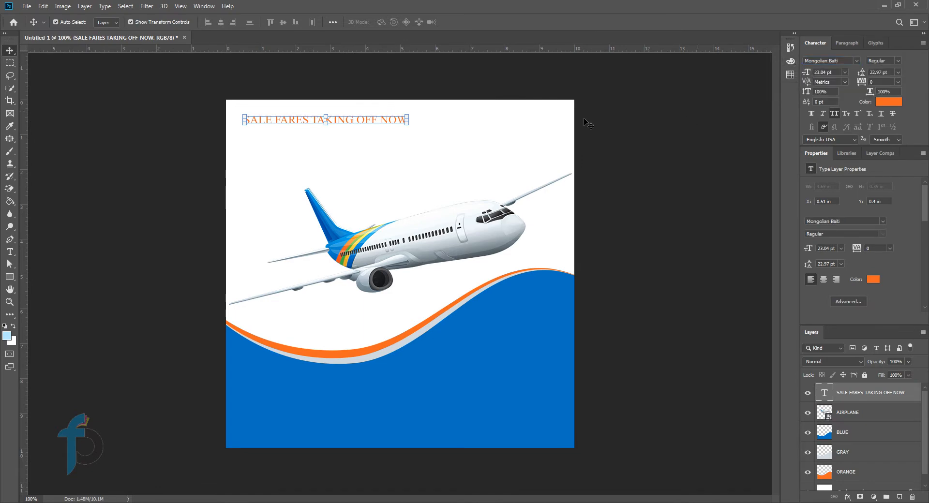
- Set the headline's font to Avalon Plain
click(844, 60)
text(AVA)
key(Down)
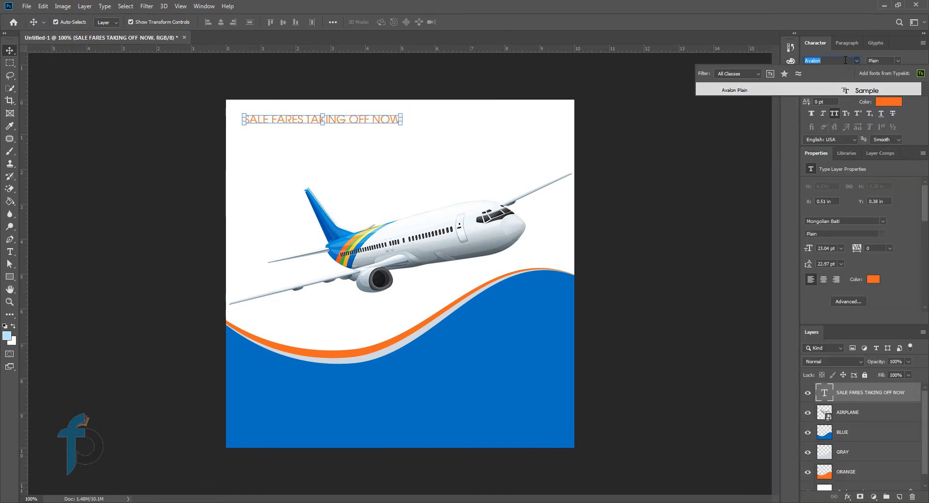
key(Return)
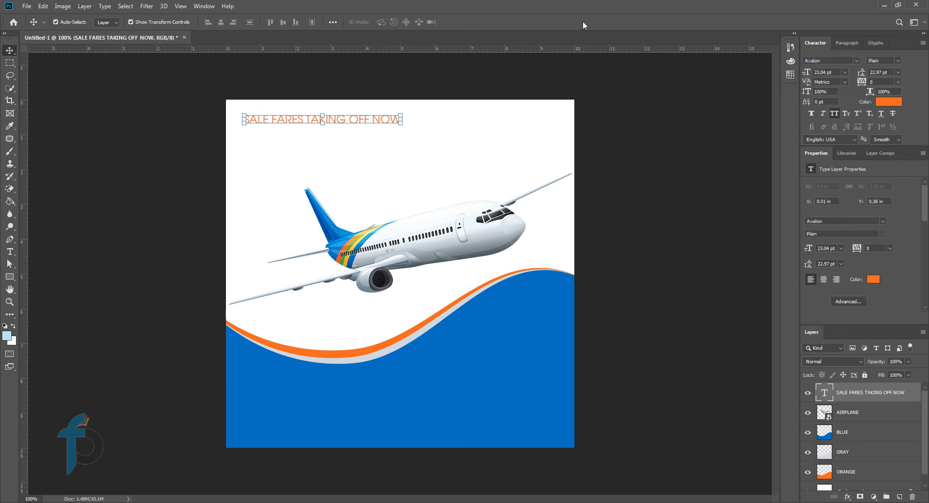
- Scale the headline up proportionally to about 172% from its upper-left corner and apply the transformation
click(400, 124)
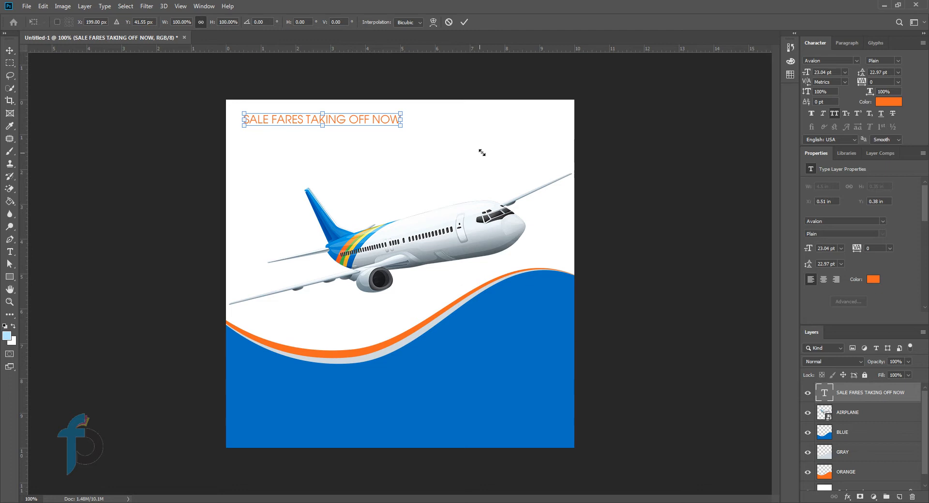
drag(400, 126, 512, 163)
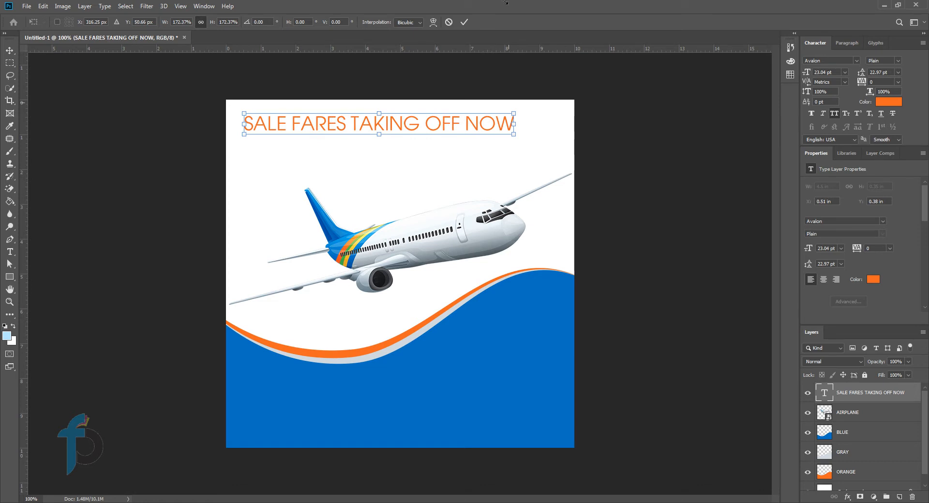
click(464, 22)
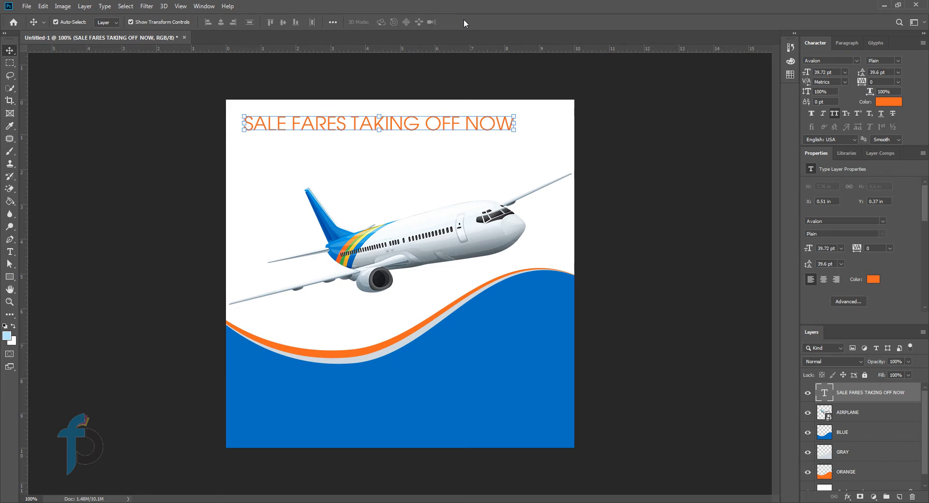
- Move the airplane image straight up beneath the headline, to a Y position of about 1.4 in
click(479, 229)
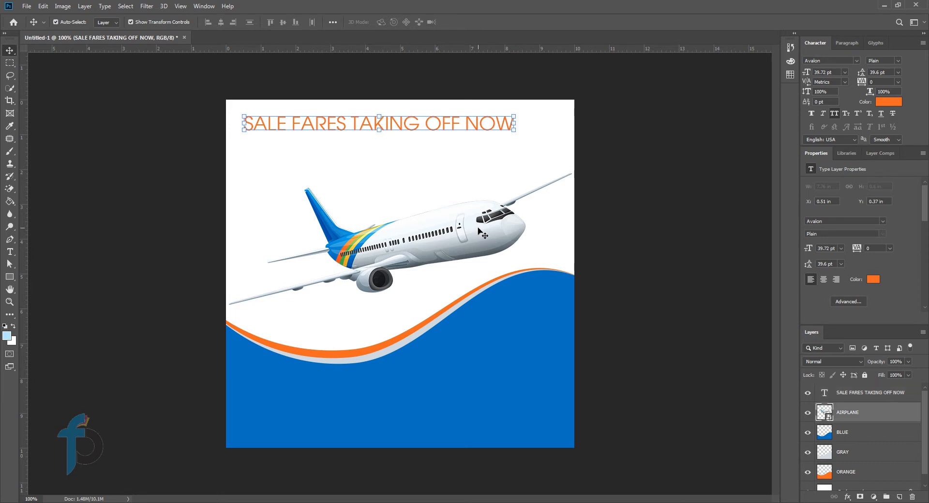
click(450, 212)
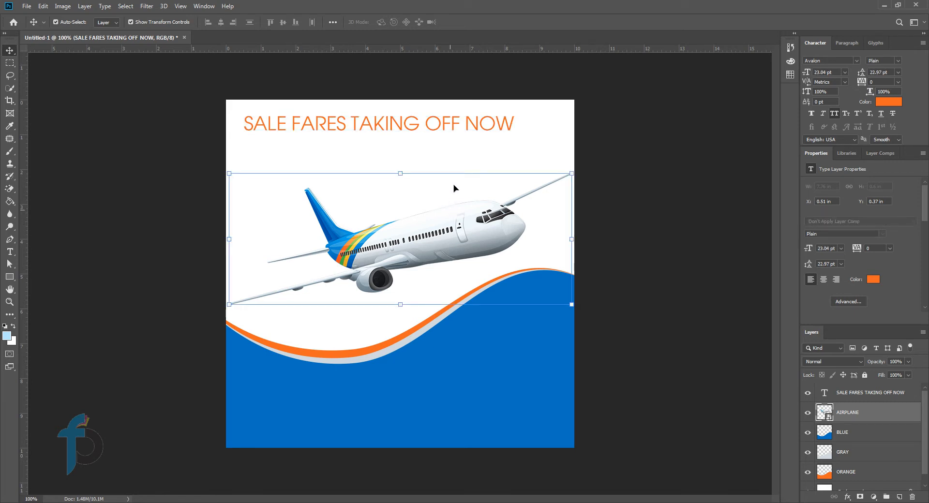
drag(452, 230, 454, 206)
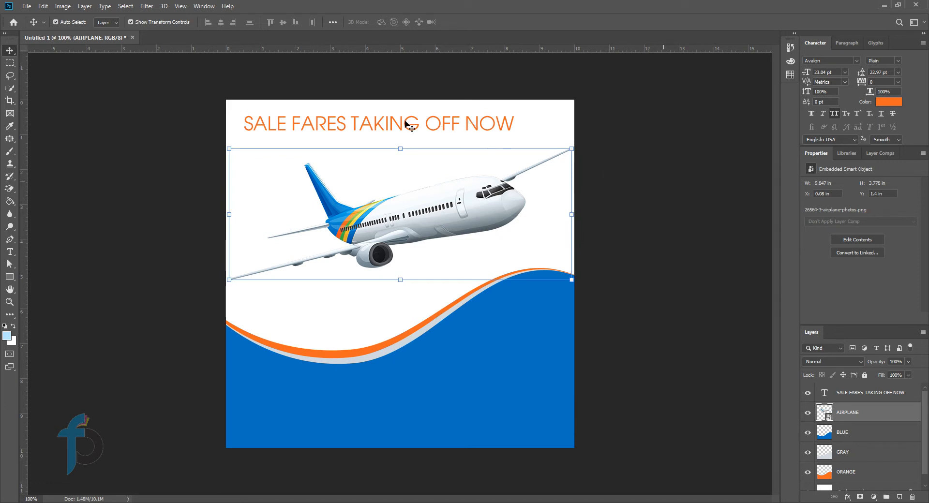
- Duplicate the headline straight down into the blue area, to a Y position of about 7.84 in
click(410, 127)
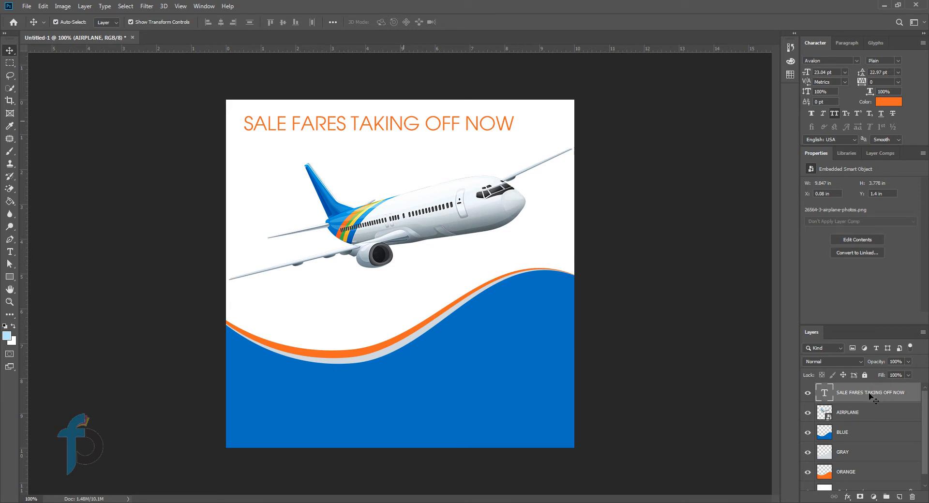
click(898, 402)
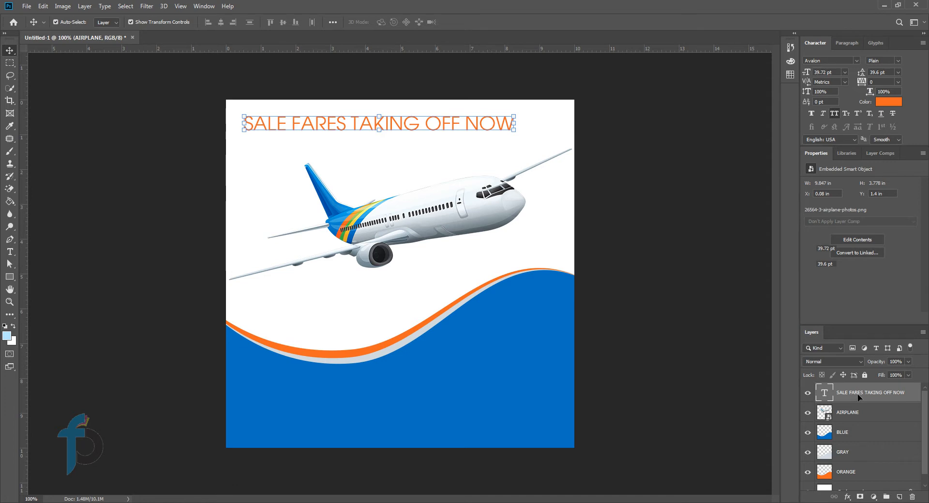
click(469, 126)
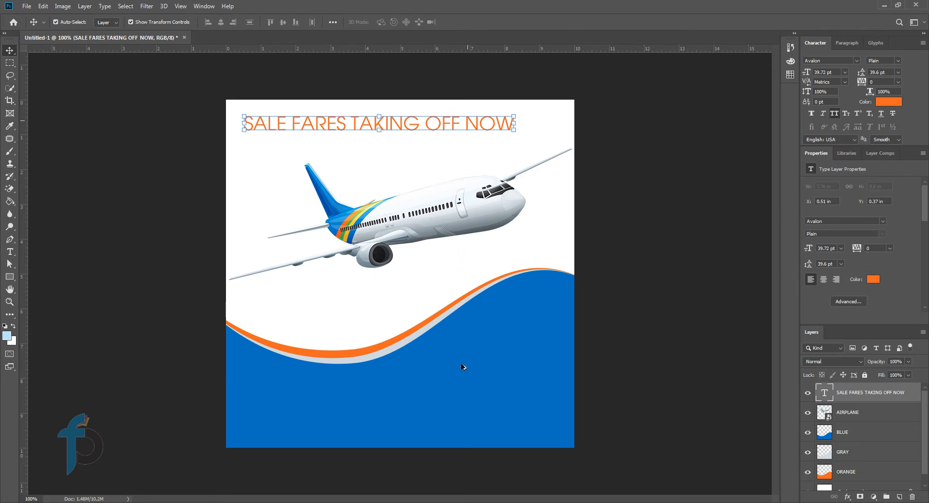
mouse_move(459, 370)
mouse_down()
mouse_move(460, 362)
mouse_move(459, 383)
mouse_up()
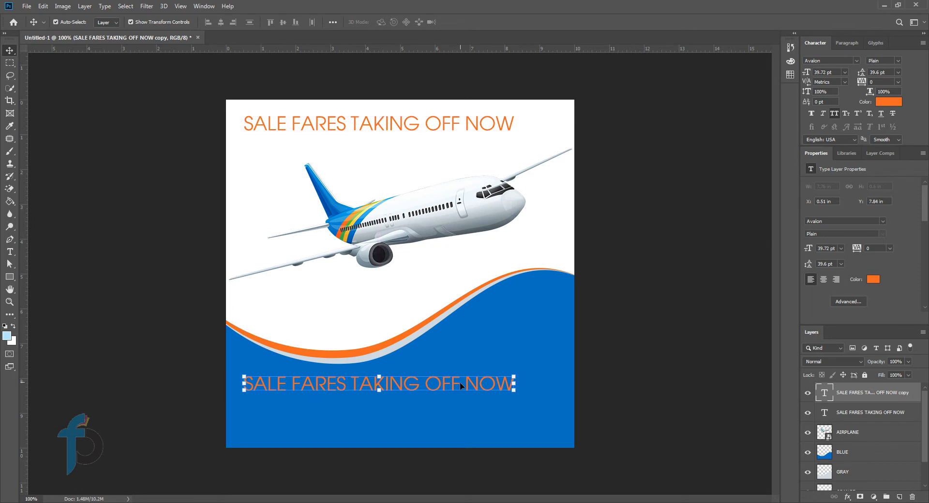
- Replace the duplicated headline's text with LIMITED- and TIME SALE on two lines
double_click(490, 383)
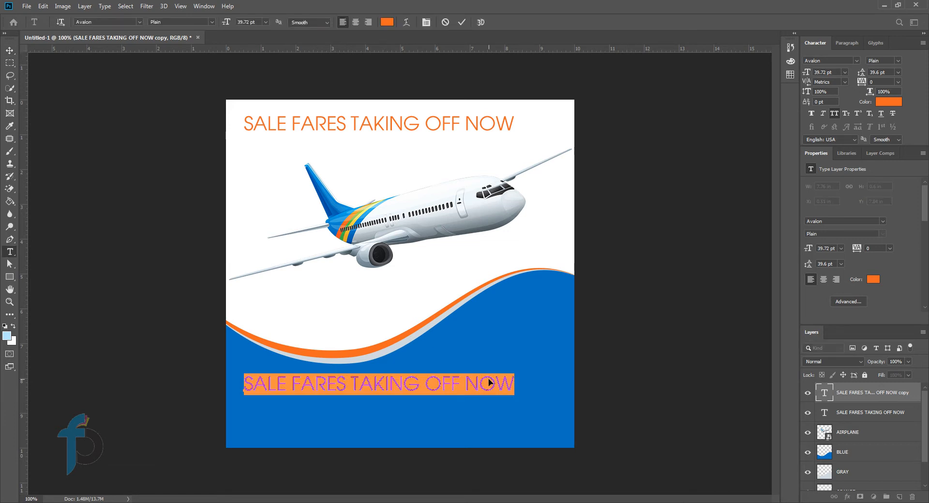
text(S)
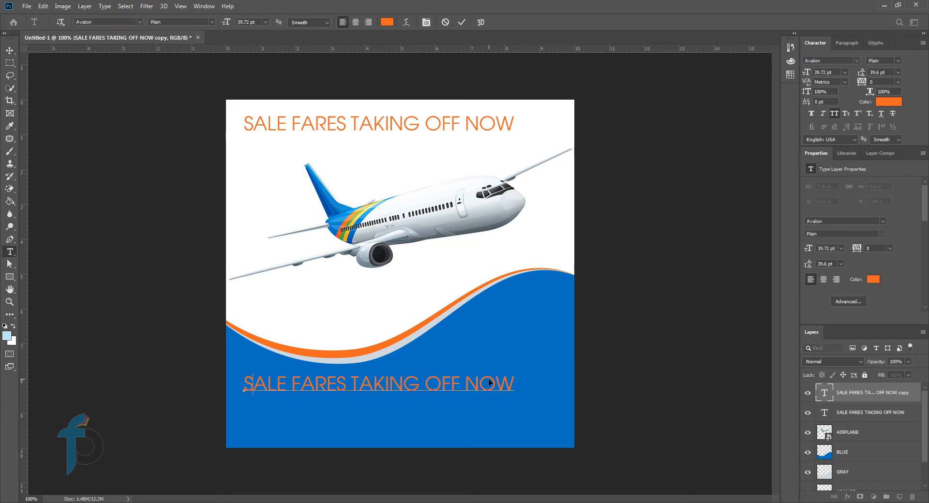
text(IMITED)
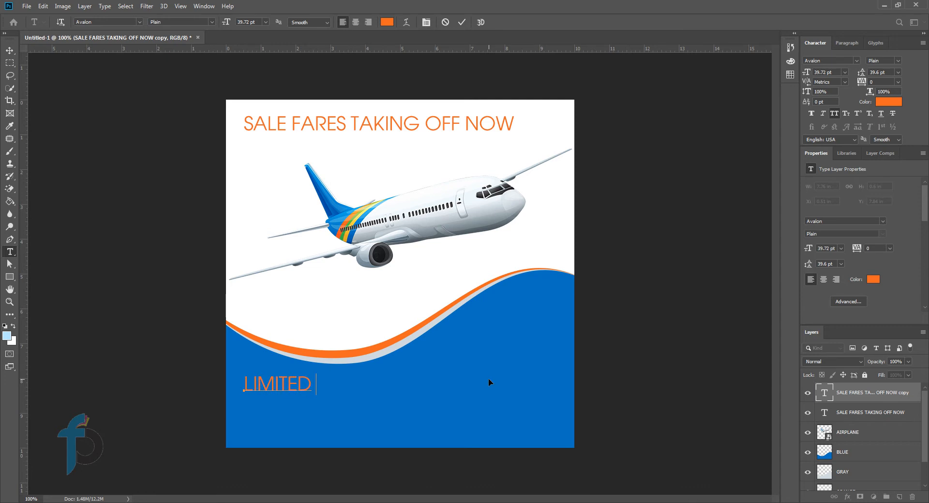
text(-)
text(TIME SALE)
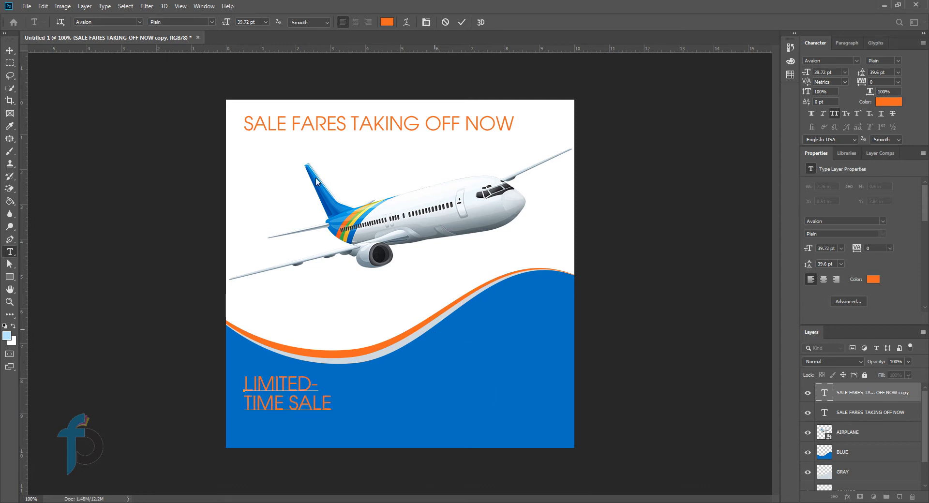
click(9, 50)
- Set the font of the LIMITED- TIME SALE text to Geometr415 Blk BT Black
click(898, 60)
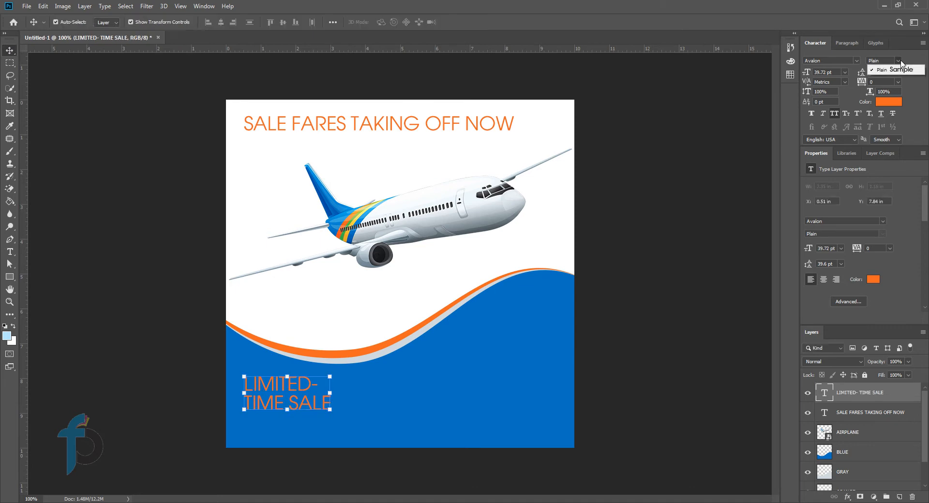
click(899, 60)
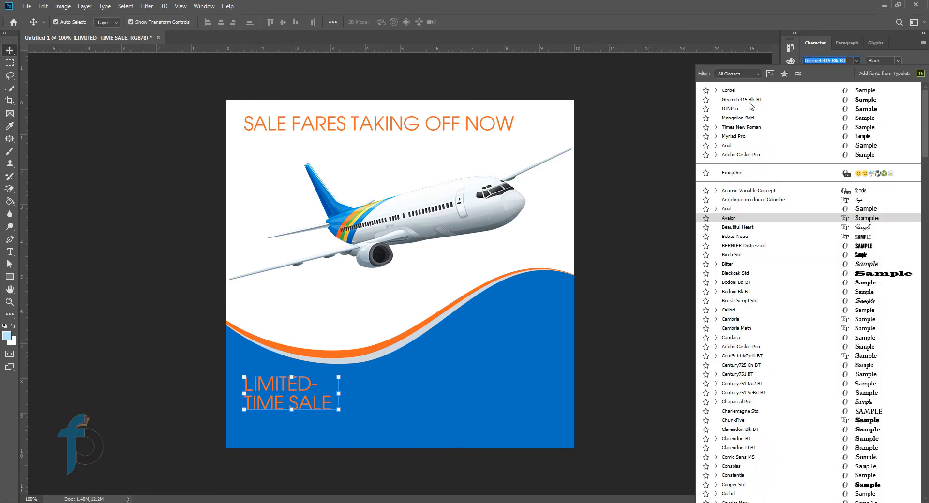
click(740, 99)
- Scale the LIMITED- TIME SALE text up proportionally to about 175% from its upper-left corner and apply the transformation
click(337, 409)
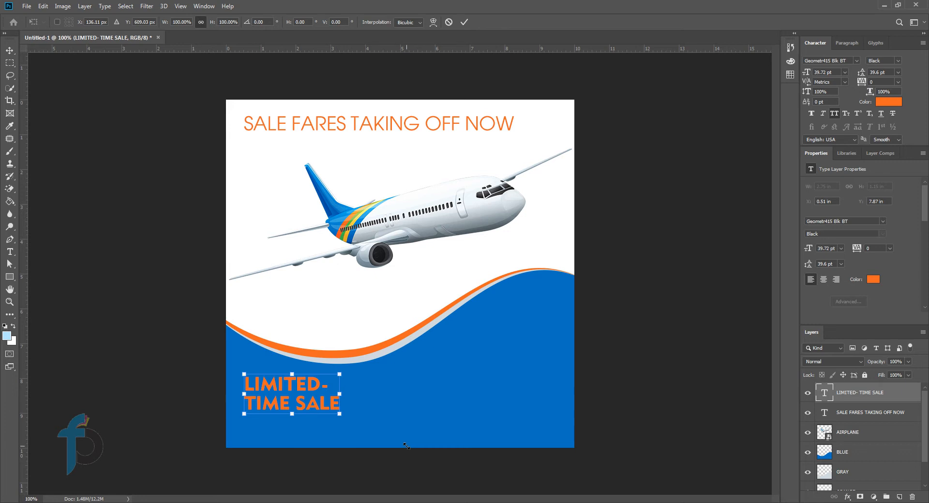
drag(406, 445, 414, 444)
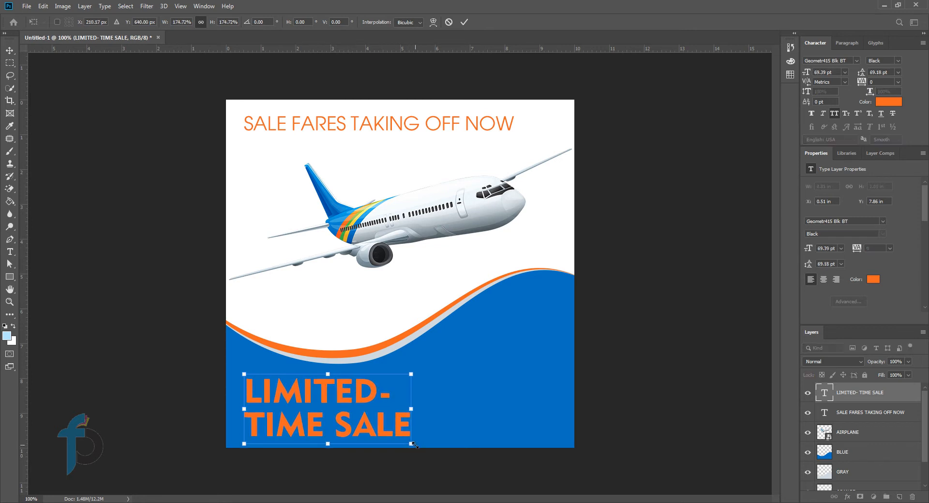
click(463, 22)
- Enlarge the LIMITED- TIME SALE text further from its lower-left corner, to about 75.3 pt, and apply the transformation
key(ctrl+t)
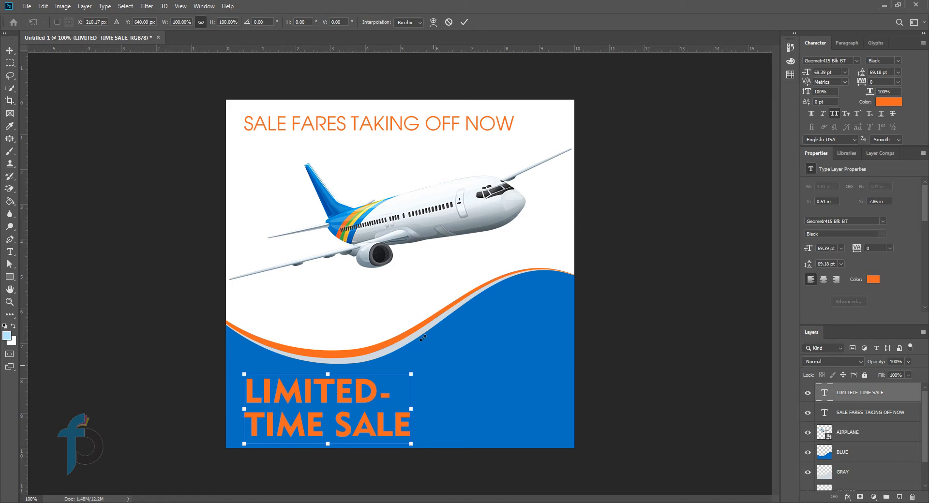
drag(410, 374, 432, 365)
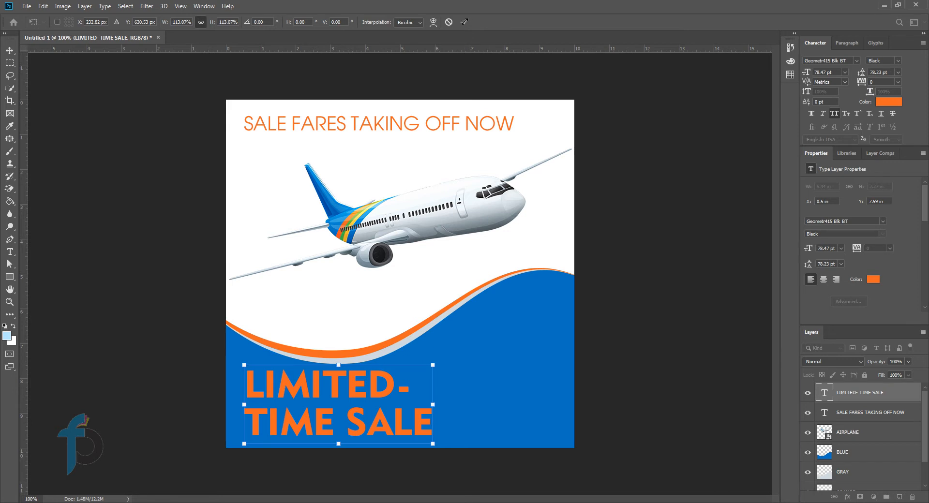
drag(433, 365, 425, 368)
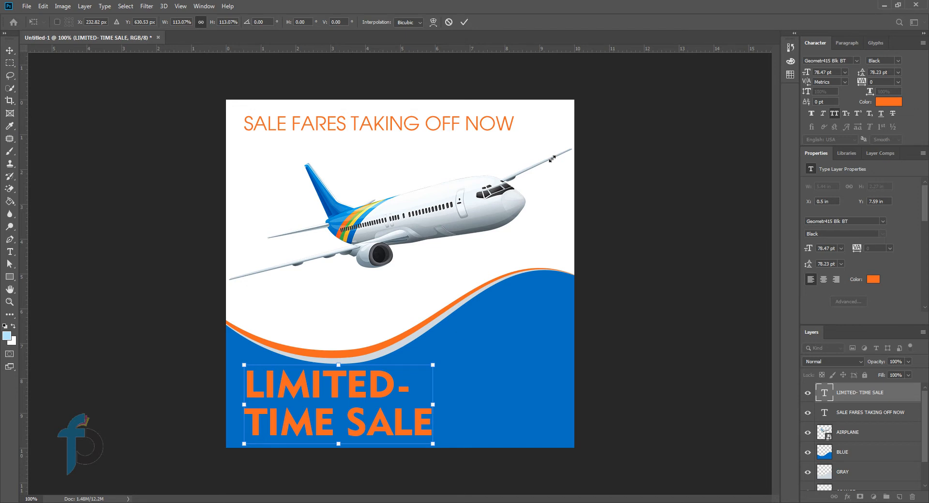
click(463, 22)
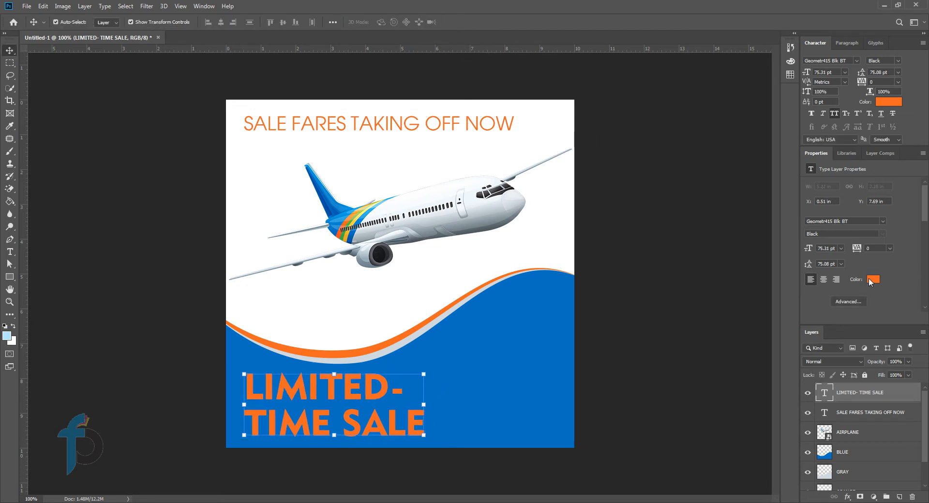
- Recolor the LIMITED- TIME SALE text with the gray wave's color cfd9de and move it to an X position of about 0.25 in
click(871, 280)
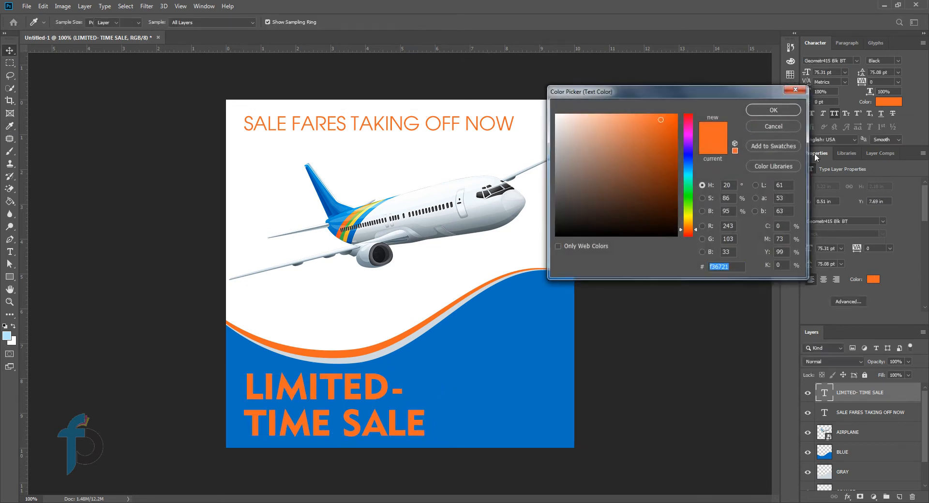
click(890, 102)
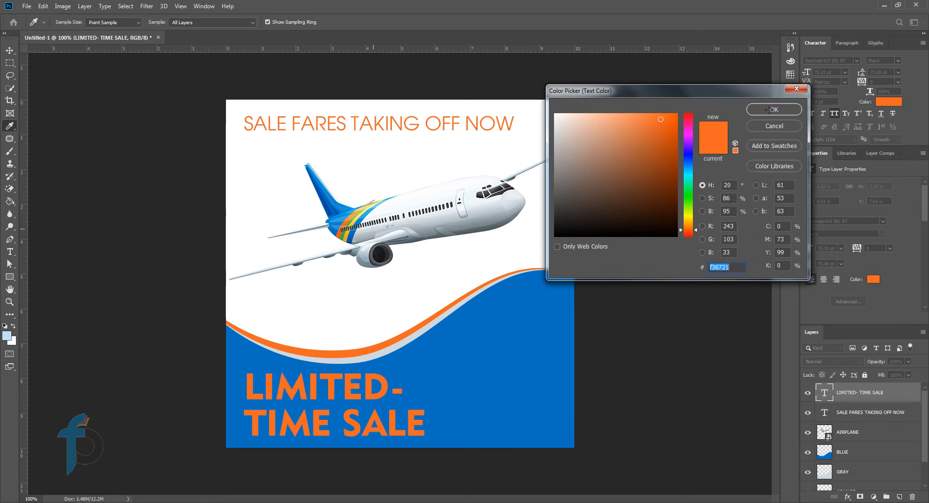
click(406, 343)
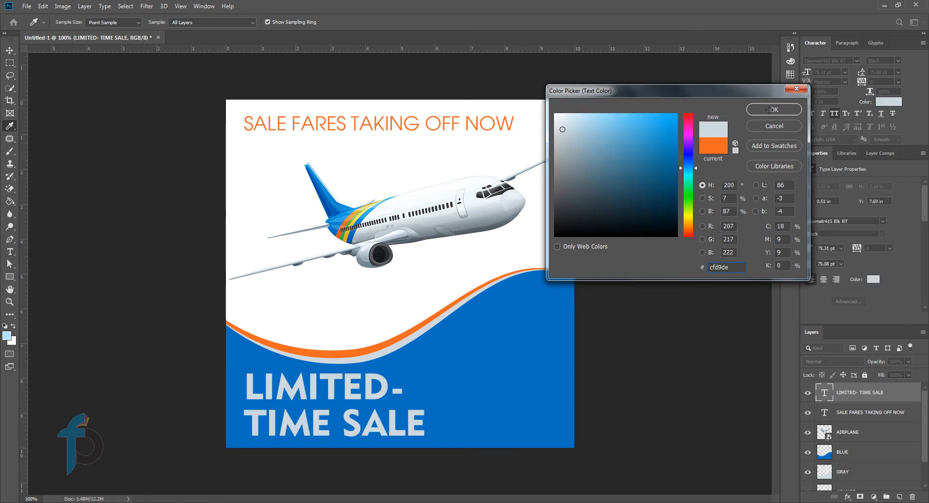
click(768, 110)
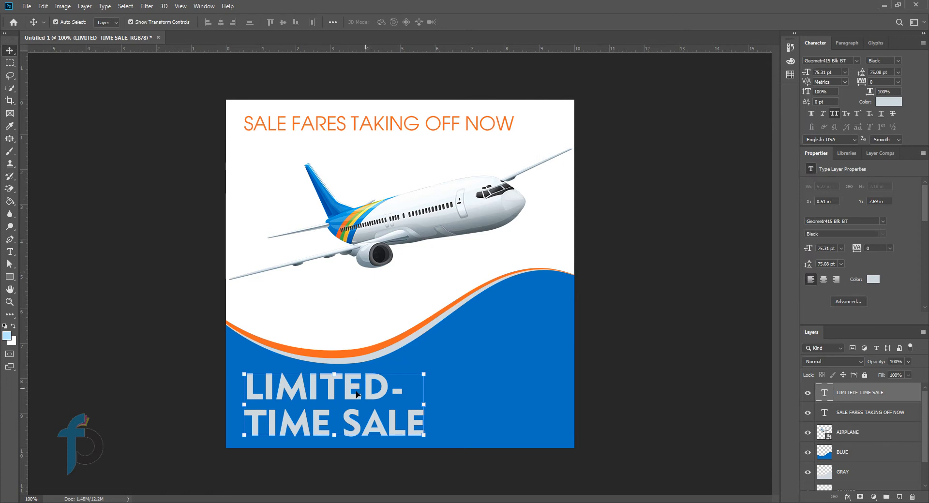
drag(355, 393, 357, 389)
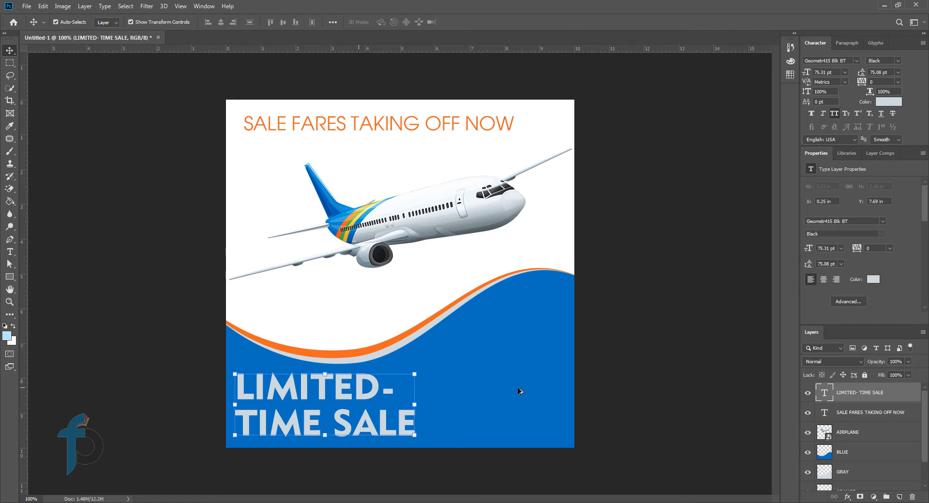
- Duplicate the LIMITED- TIME SALE text horizontally to an X position of about 4.4 in and replace the copy's wording with $69
drag(357, 390, 506, 391)
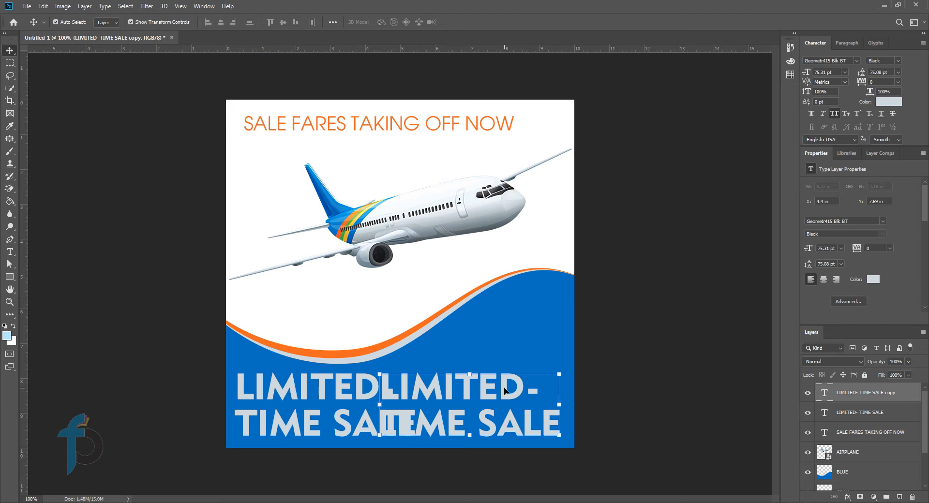
double_click(504, 390)
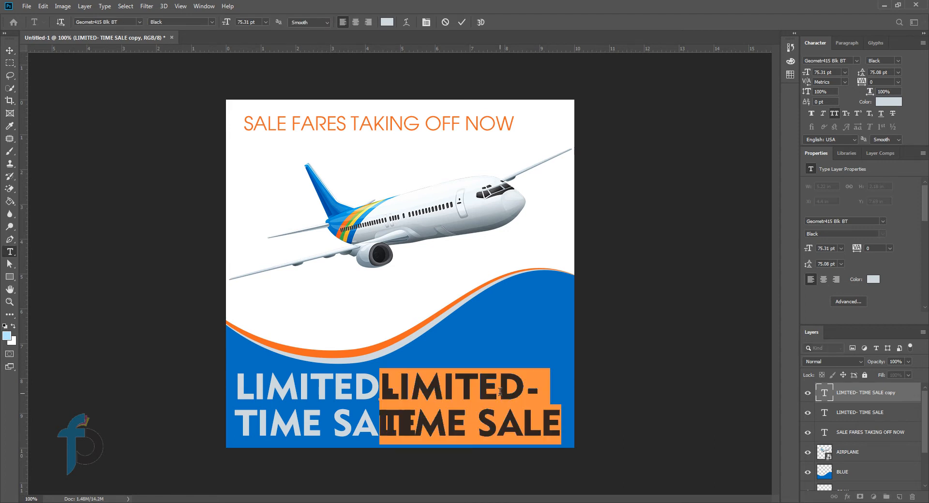
text($69)
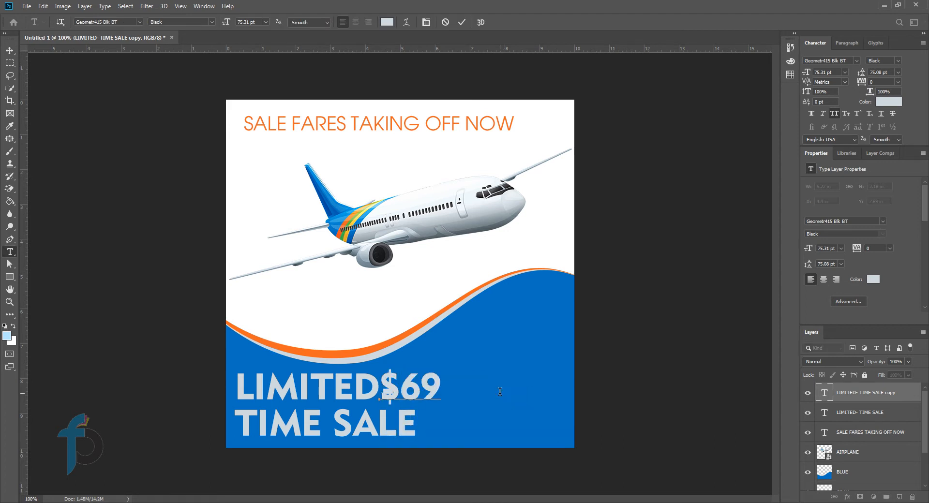
double_click(397, 381)
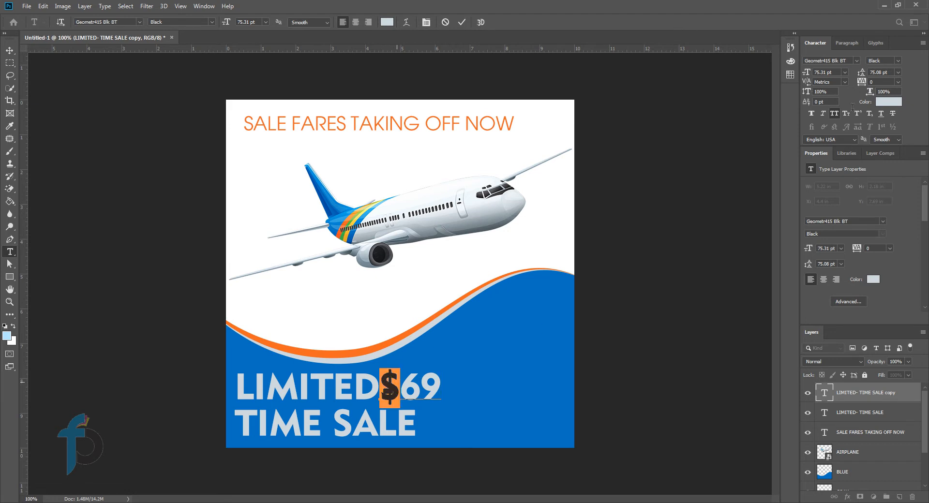
key(Right)
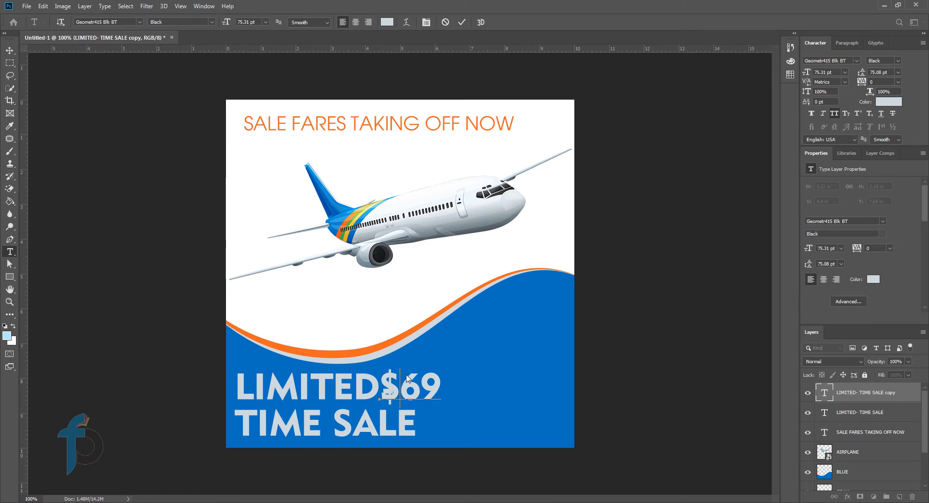
drag(386, 382, 400, 382)
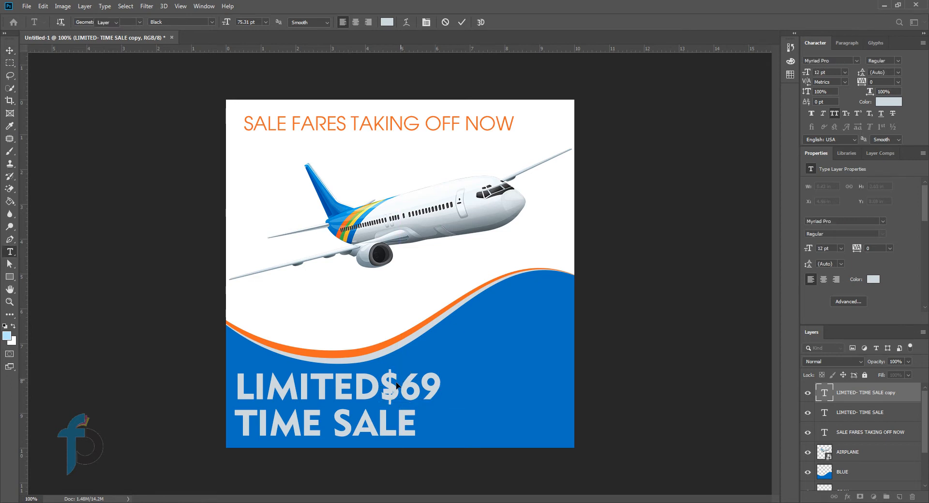
- Finish editing the $69 text and move it beside LIMITED- TIME SALE, to about X 6.5 in and Y 8.16 in
click(445, 23)
key(v)
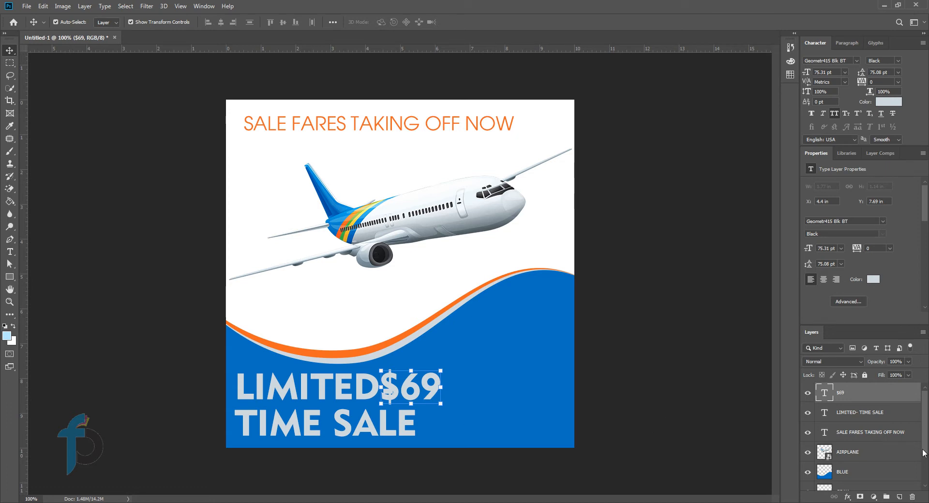
scroll(861, 425, down, 3)
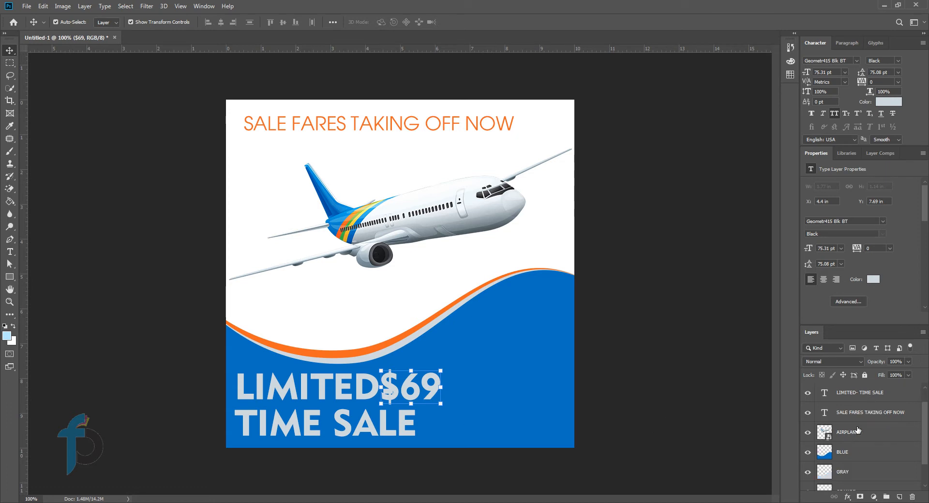
scroll(858, 430, up, 3)
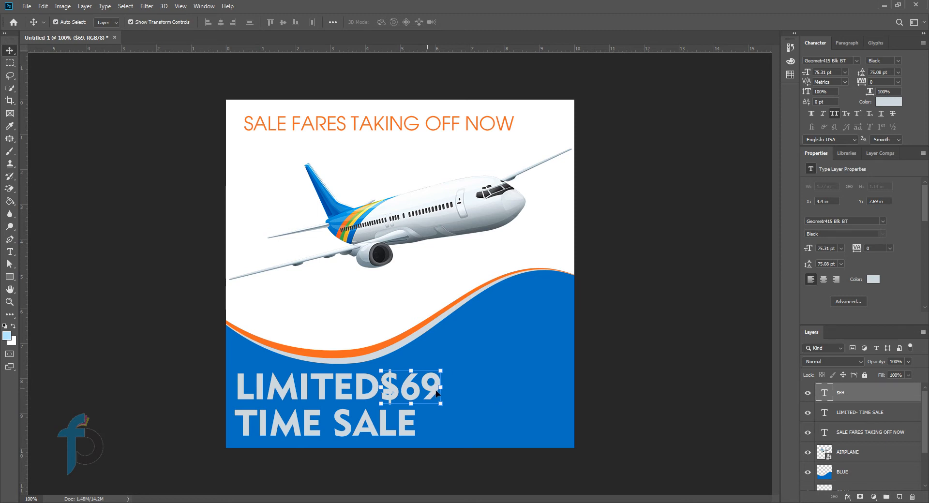
drag(430, 391, 503, 407)
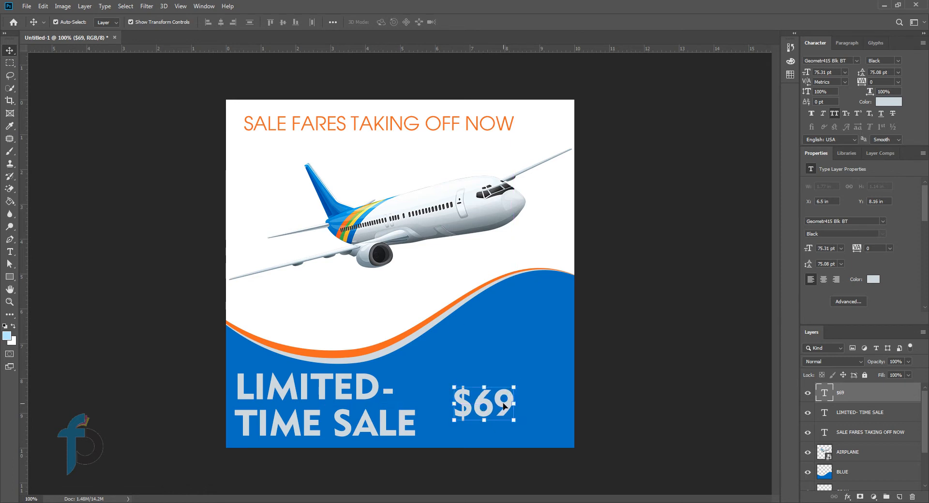
- Format only the dollar sign of the $69 text as superscript
double_click(466, 403)
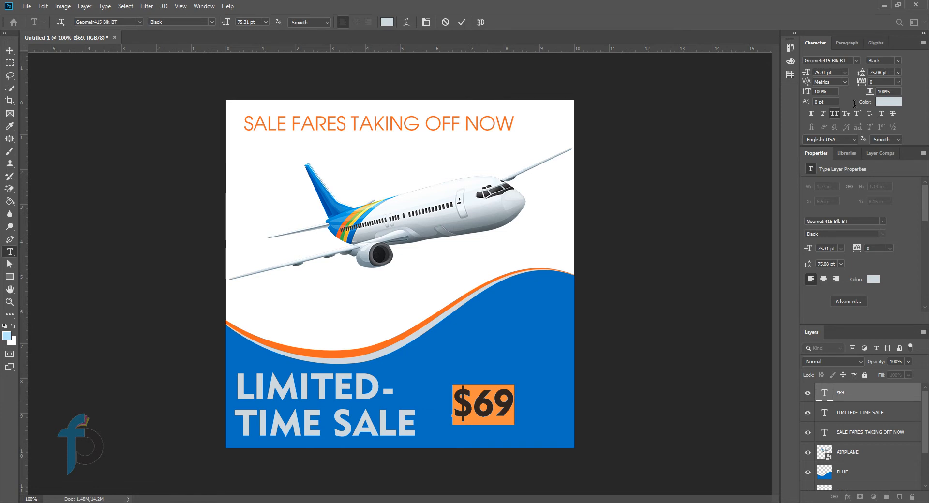
click(478, 347)
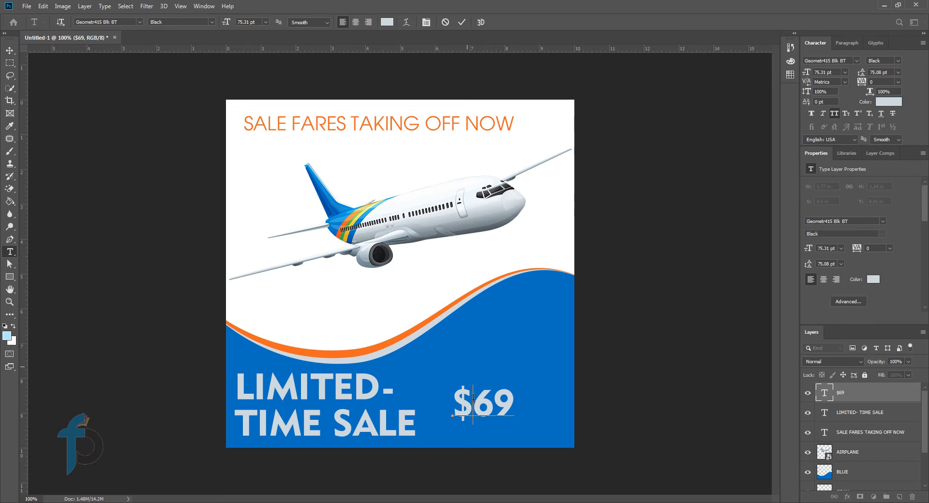
key(shift+Left)
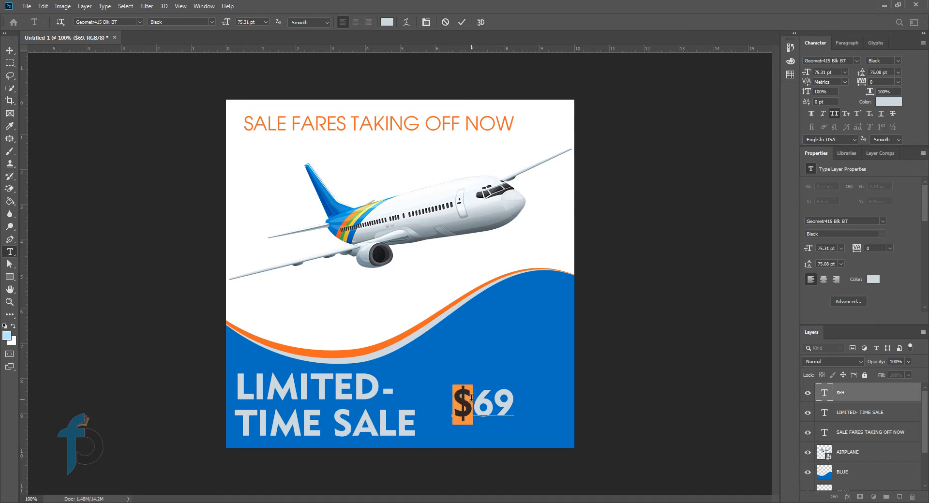
click(857, 113)
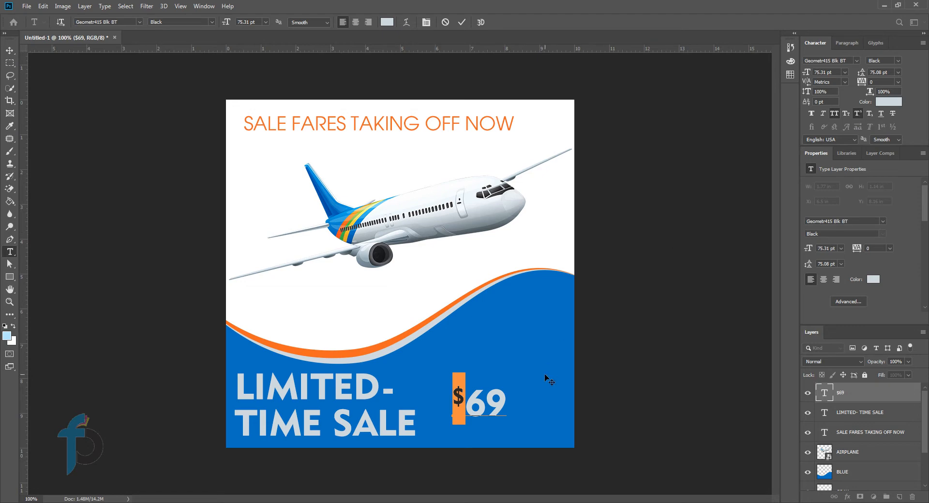
- Change the font of the selected dollar sign to Corbel Regular and finish editing the text
click(858, 57)
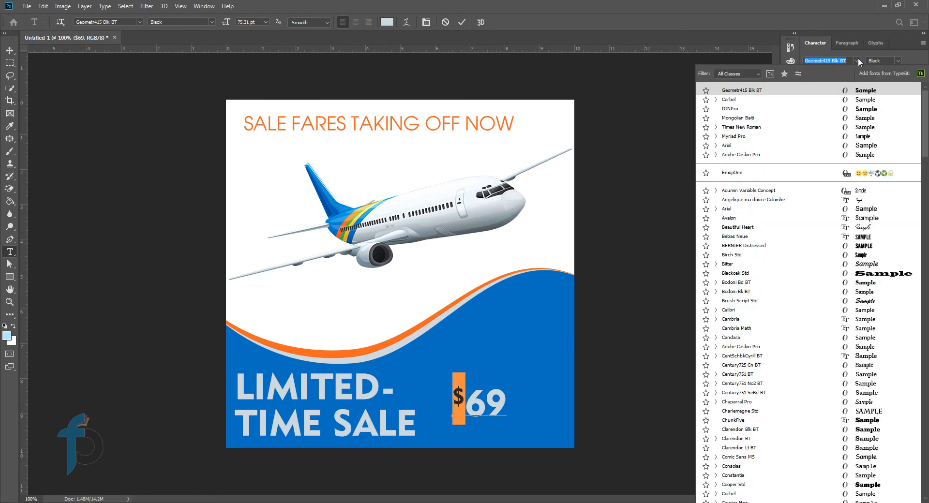
click(757, 103)
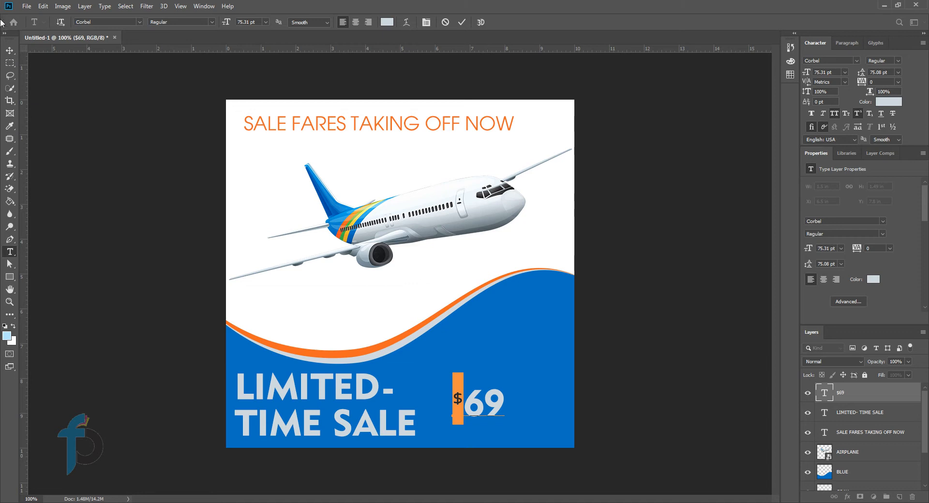
click(10, 50)
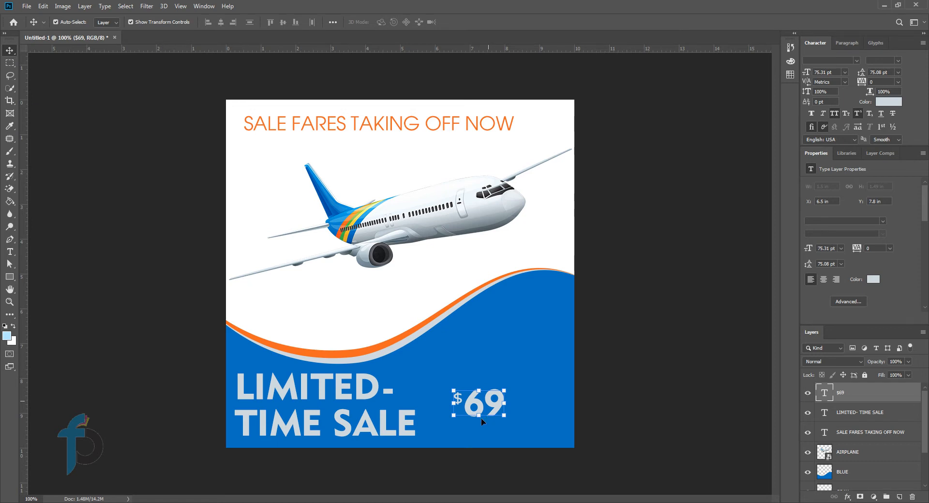
- Scale the $69 text proportionally to about 264% and place it beside LIMITED- TIME SALE at about X 5.8 in, Y 6.27 in
drag(481, 417, 465, 435)
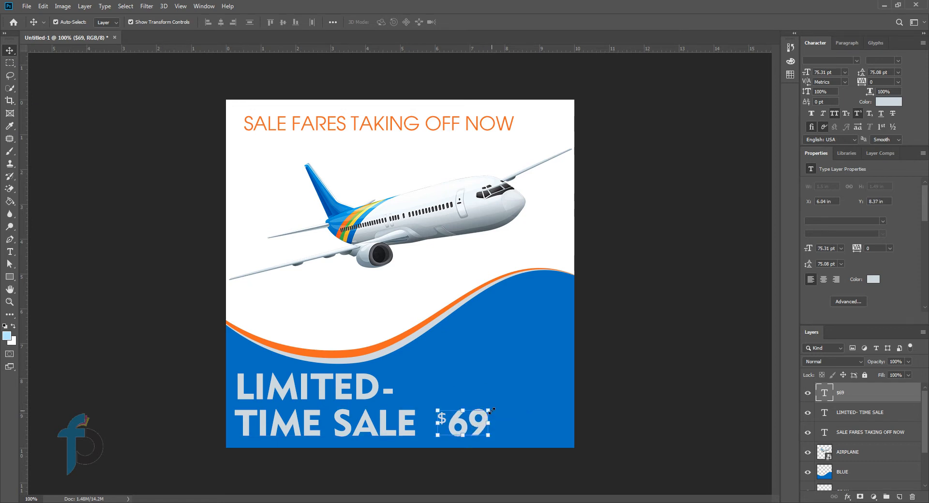
click(490, 411)
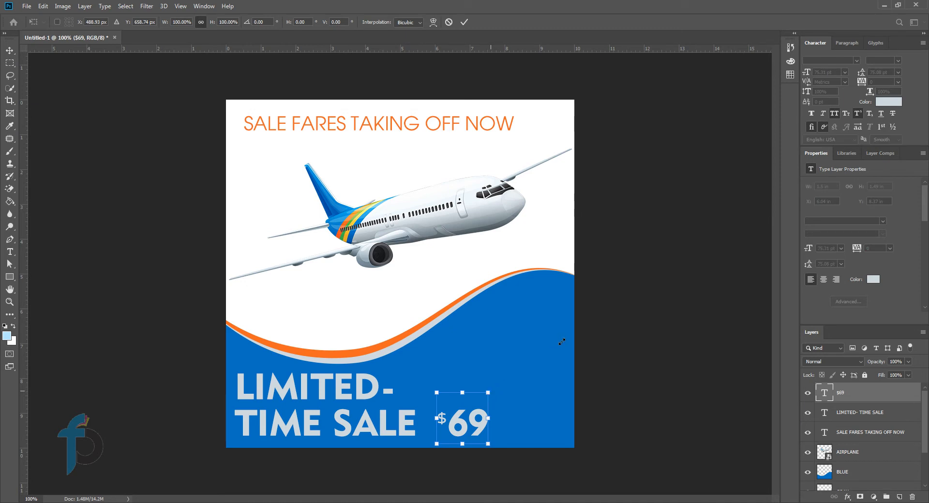
drag(488, 392, 586, 316)
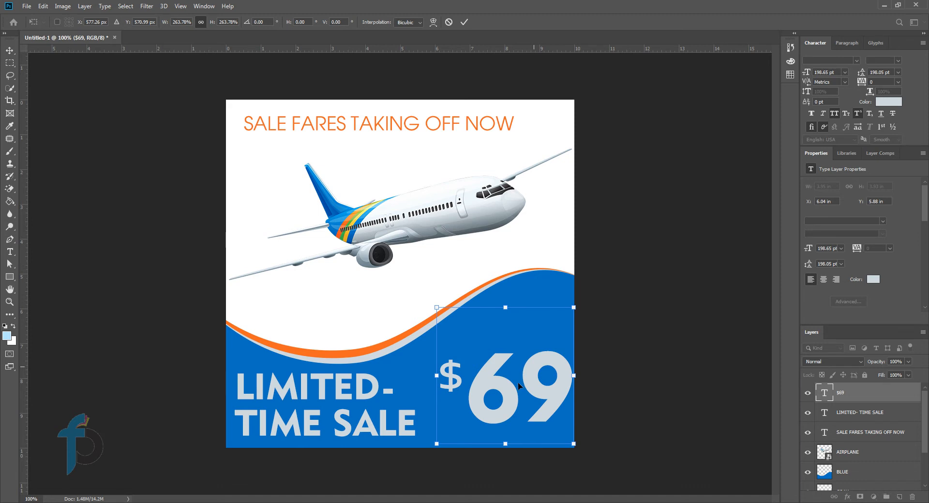
drag(534, 369, 526, 383)
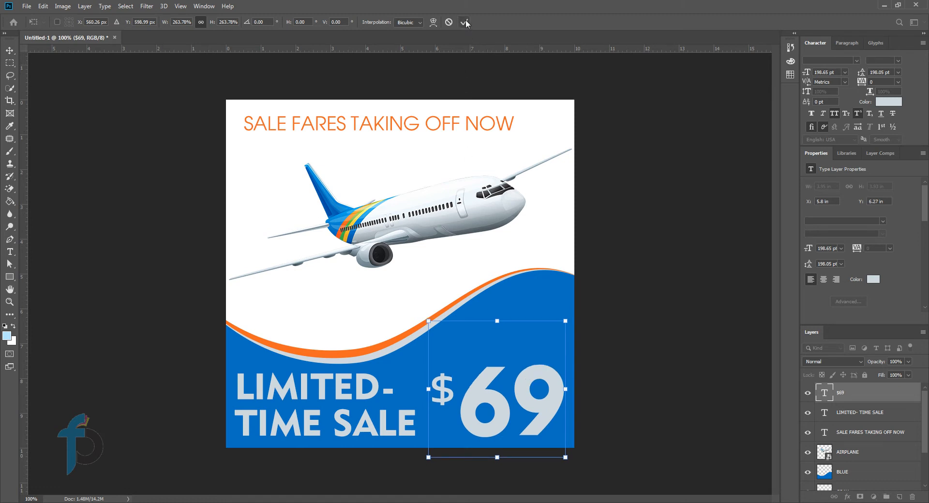
click(464, 21)
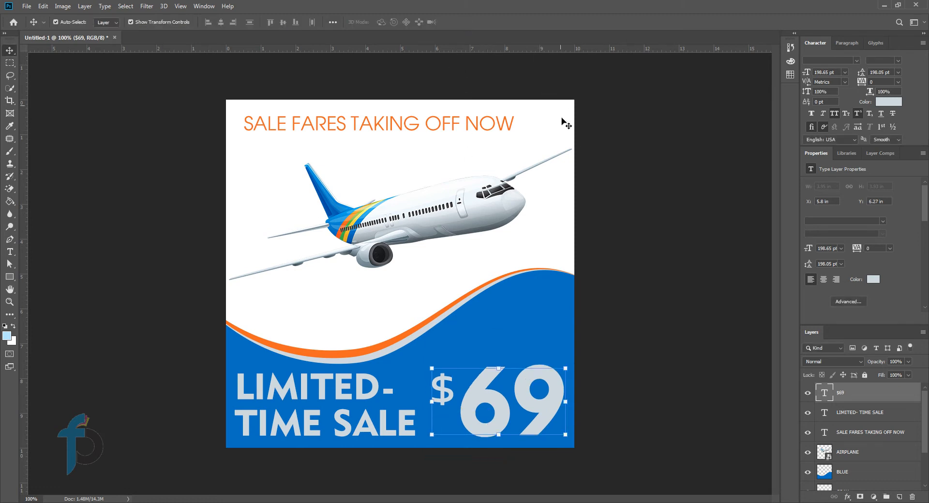
- Move the SALE FARES TAKING OFF NOW headline to about X 0.23 in, Y 0.16 in, in line with LIMITED- TIME SALE's left edge
click(367, 125)
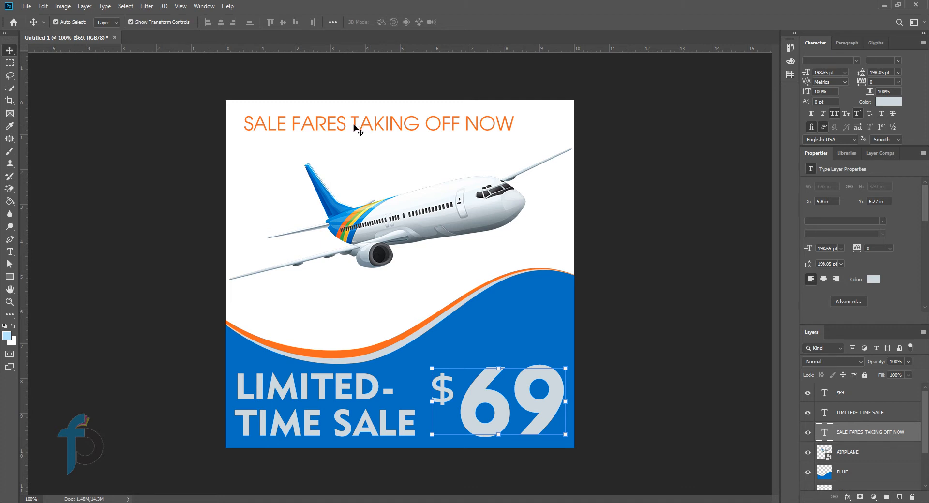
mouse_move(354, 126)
mouse_down()
mouse_move(334, 126)
mouse_move(358, 122)
mouse_up()
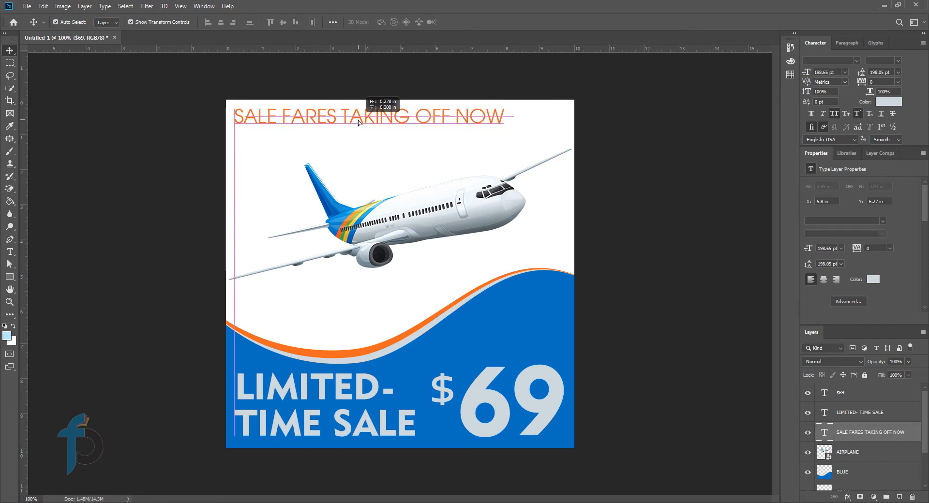
drag(358, 122, 358, 122)
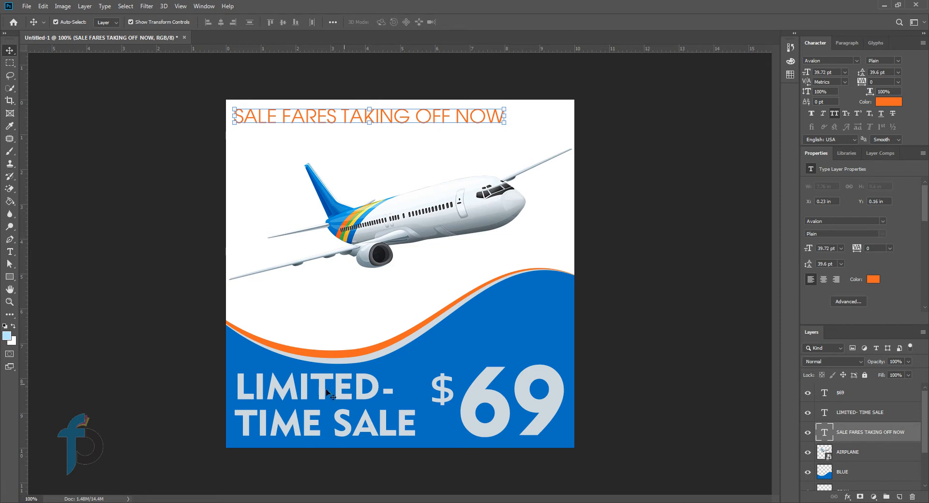
- Duplicate the LIMITED- TIME SALE text above the $69 price and replace the copy's wording with ONE WAY and AS LOW AS on two lines
click(339, 387)
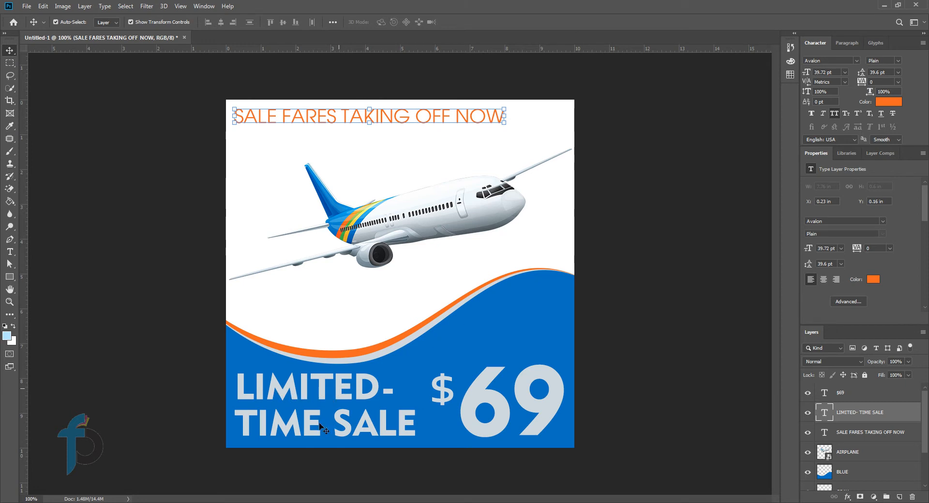
click(363, 420)
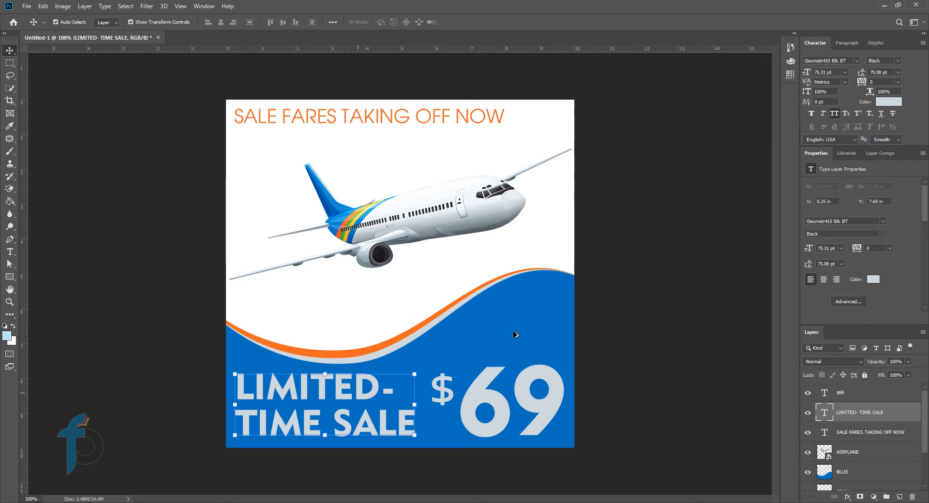
drag(357, 393, 507, 334)
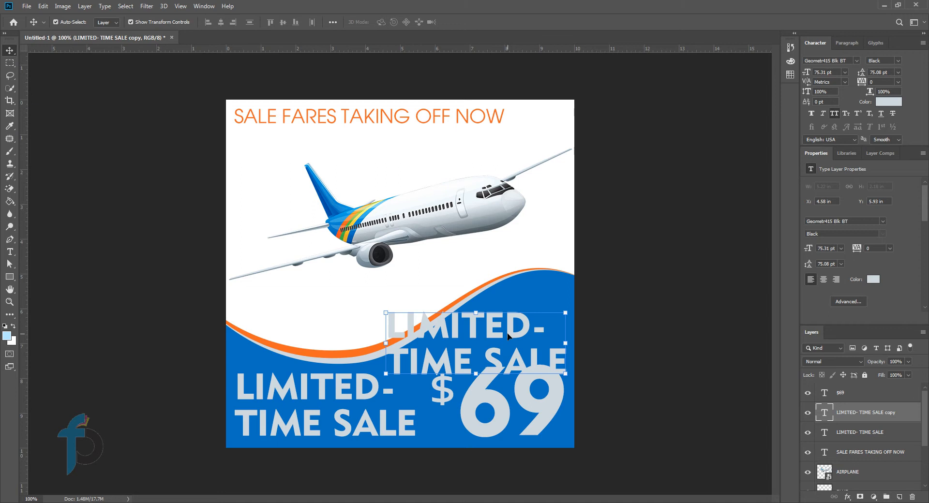
key(t)
key(Return)
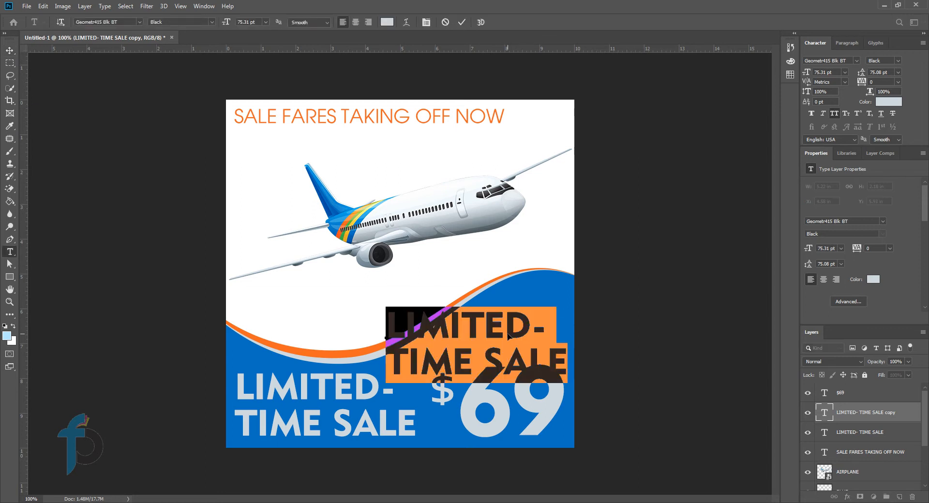
key(ctrl+h)
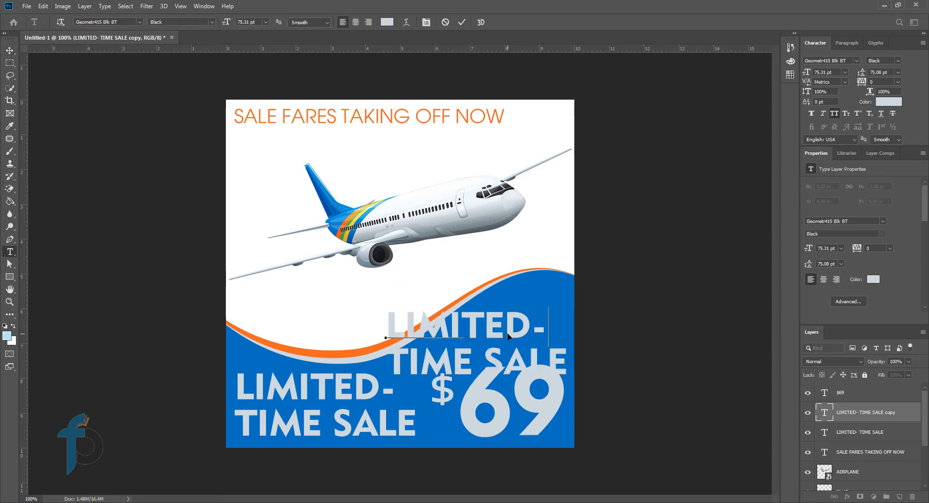
text(ONE WAY)
key(Return)
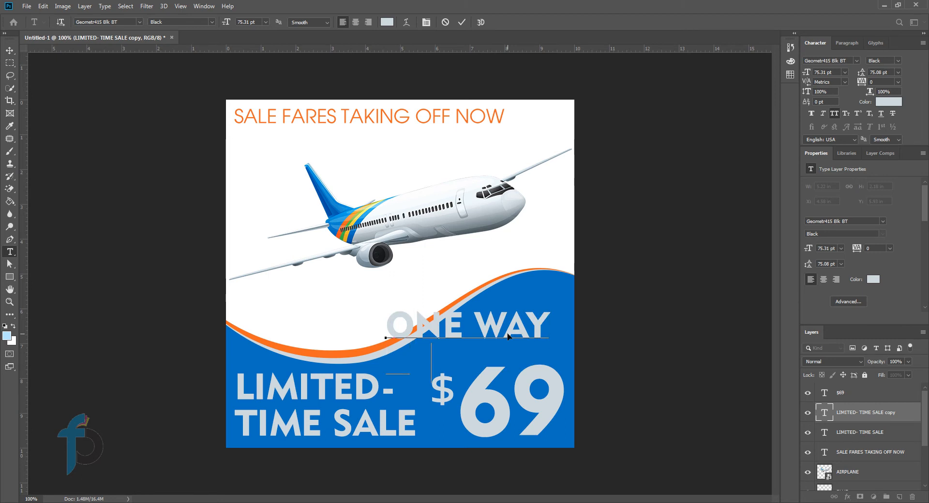
text(AS LOW AS)
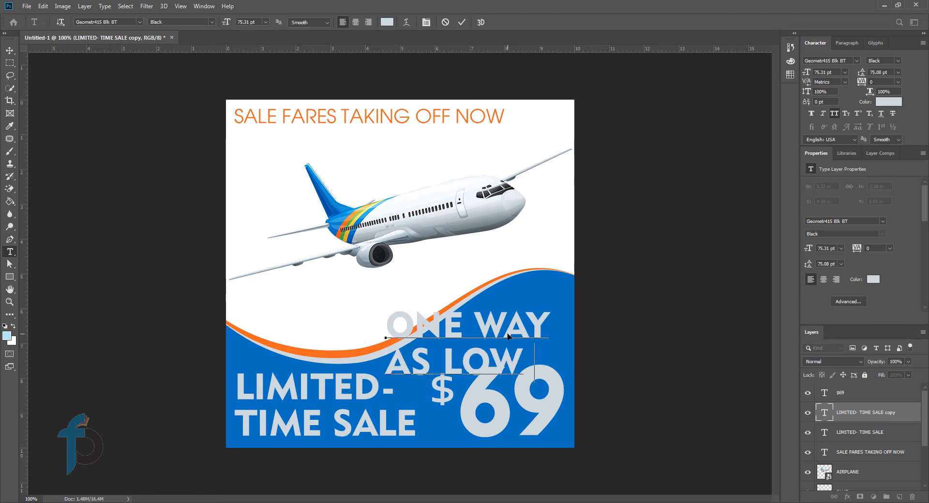
click(10, 50)
- Right-align the ONE WAY AS LOW AS text and move it above $69, to about X 4.04 in, Y 5.37 in
click(846, 43)
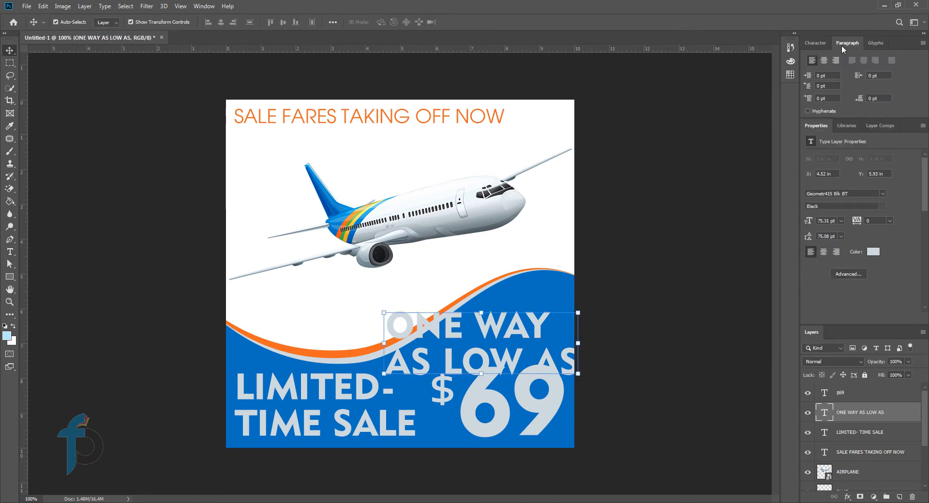
click(836, 61)
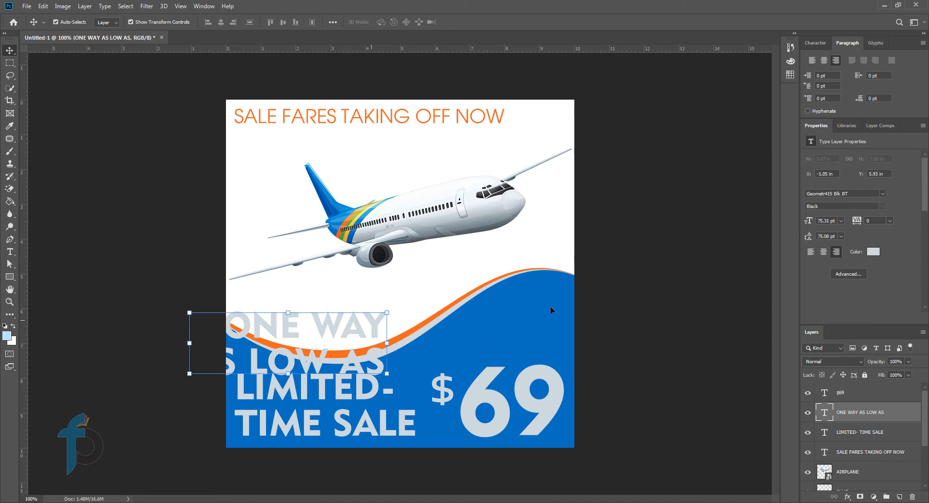
drag(370, 320, 547, 301)
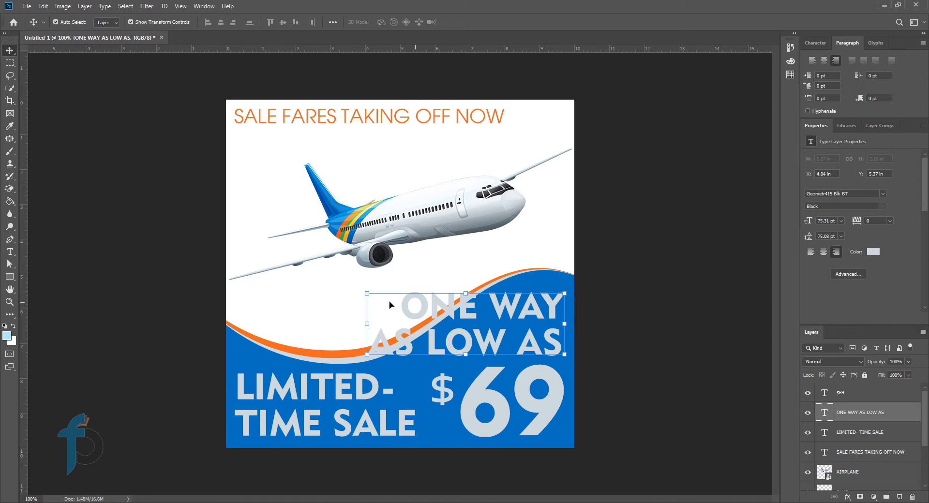
- Scale the ONE WAY AS LOW AS text down to about 56% and place it above $69 at about X 6.5 in, Y 6.04 in
click(362, 293)
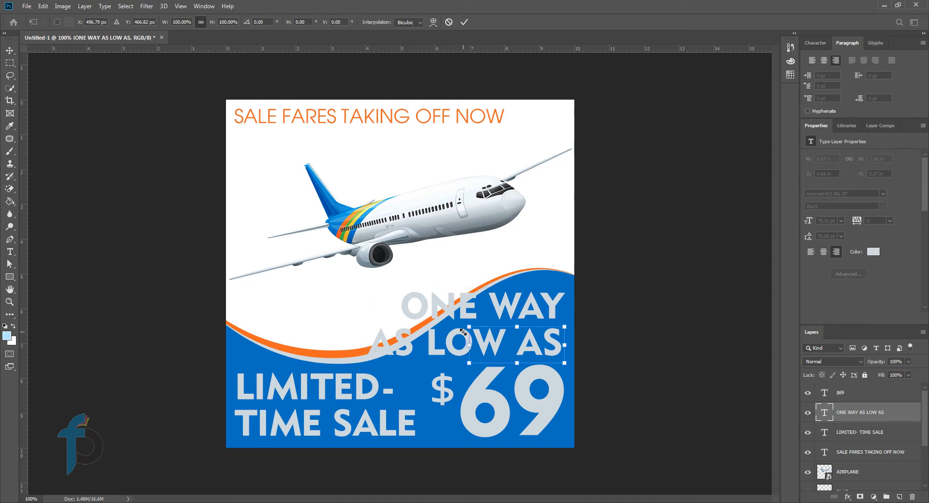
drag(363, 291, 447, 327)
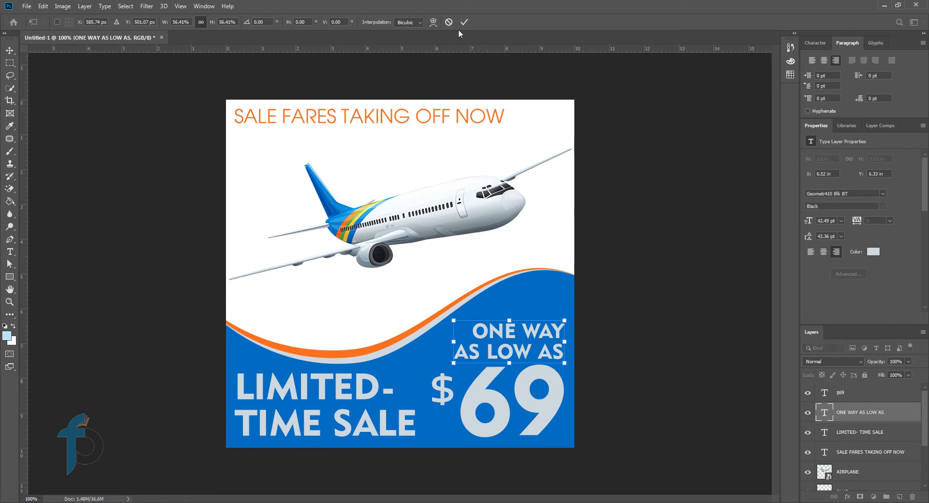
click(463, 22)
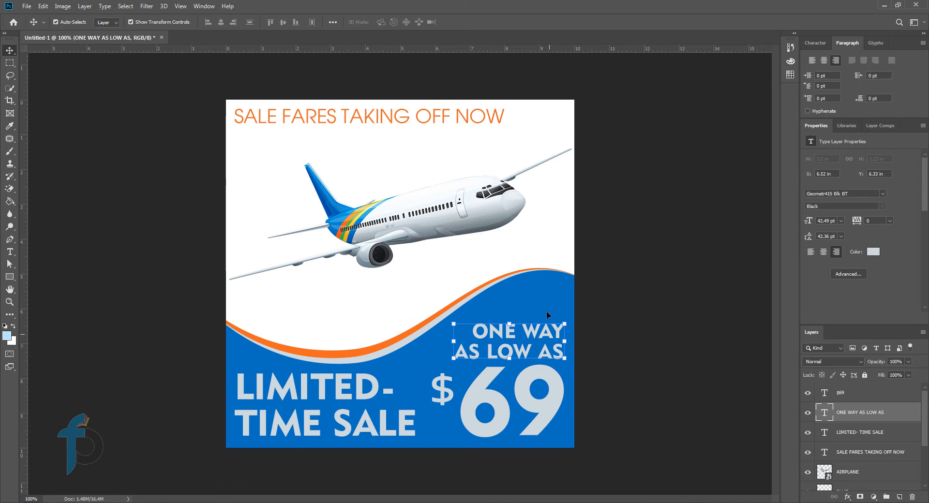
mouse_move(548, 335)
mouse_down()
mouse_move(544, 320)
mouse_move(546, 329)
mouse_up()
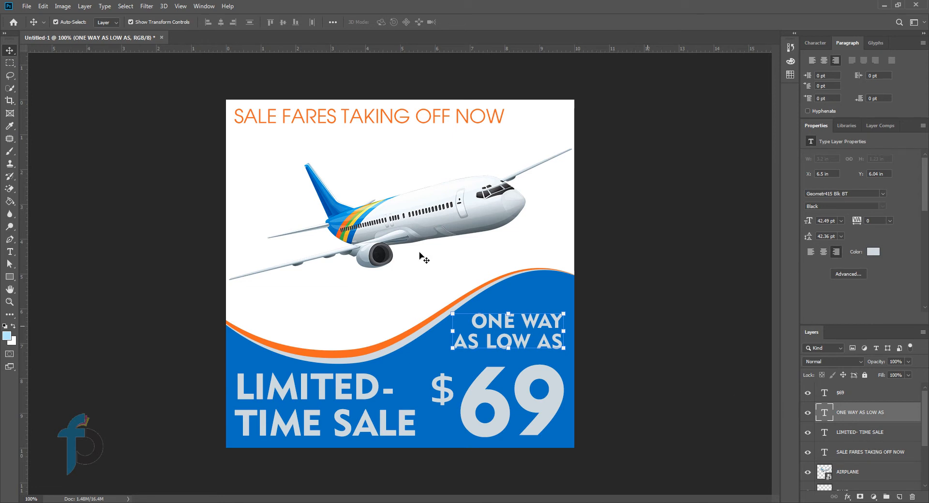
click(455, 171)
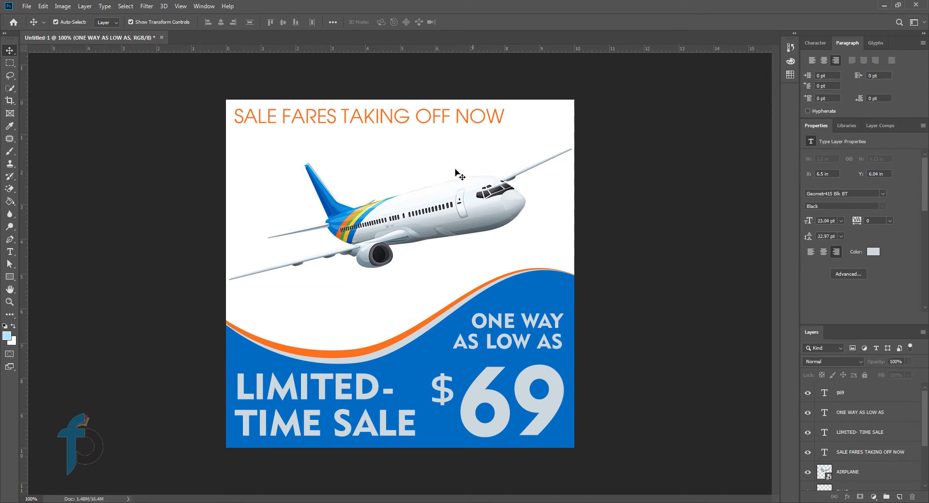
- Add a new layer directly above the locked Background layer and name it BACKGROUND
scroll(872, 433, down, 5)
click(867, 484)
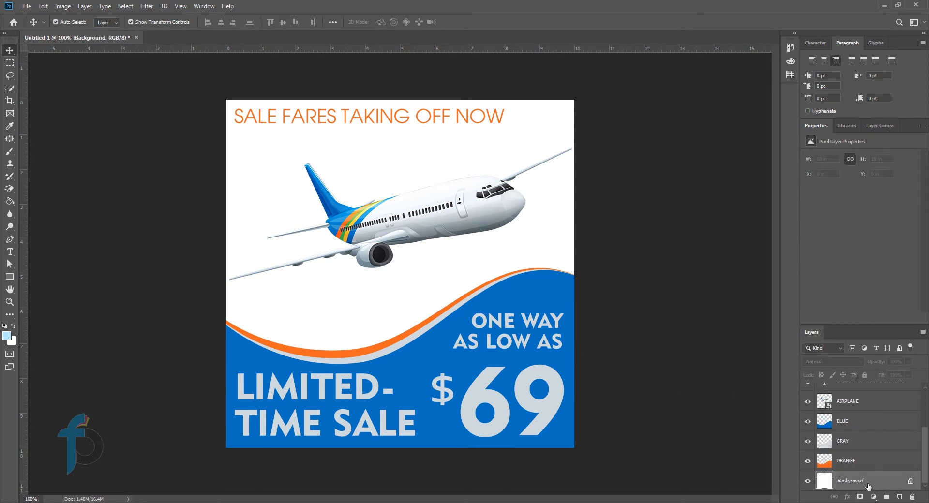
click(899, 497)
double_click(844, 461)
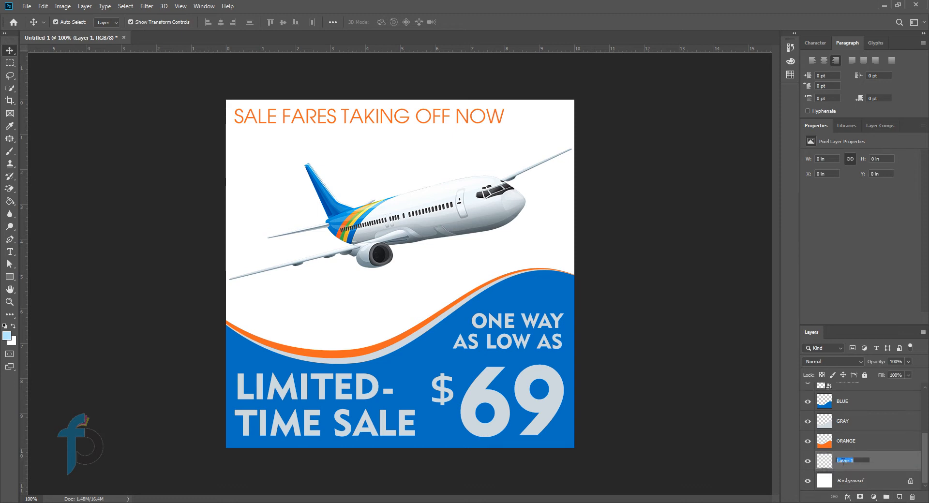
text(BACKGROUND)
key(Return)
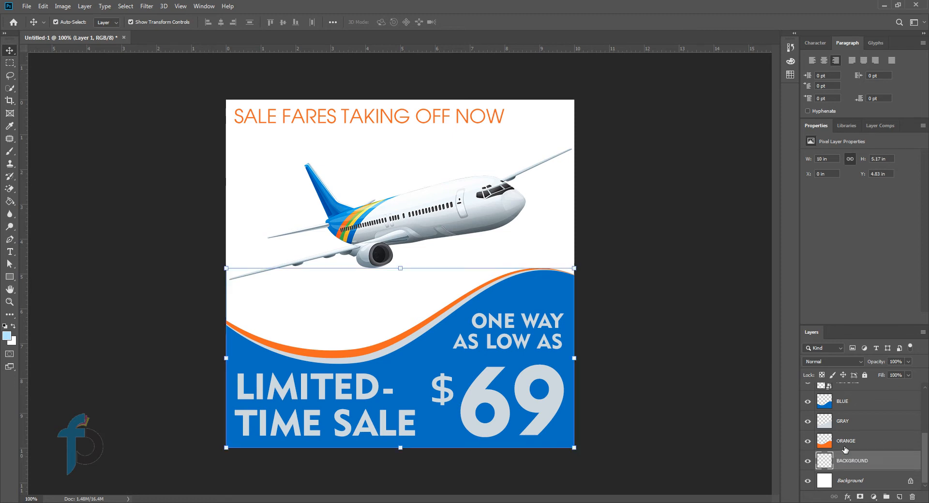
- Fill the new BACKGROUND layer with the light blue foreground color using the Paint Bucket
click(844, 447)
click(845, 464)
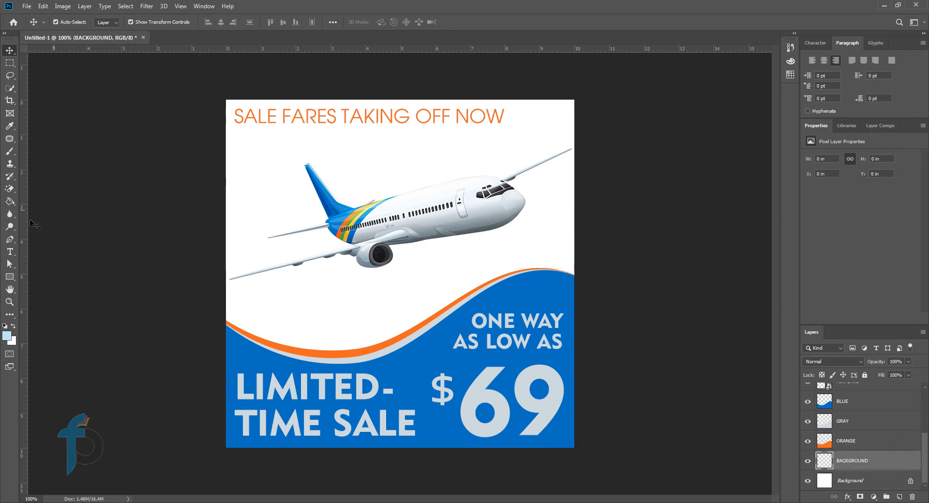
click(9, 202)
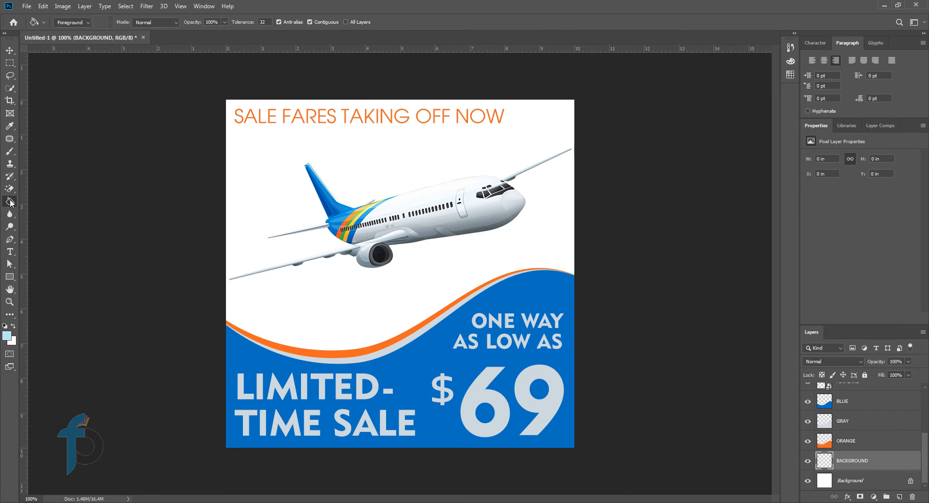
click(342, 293)
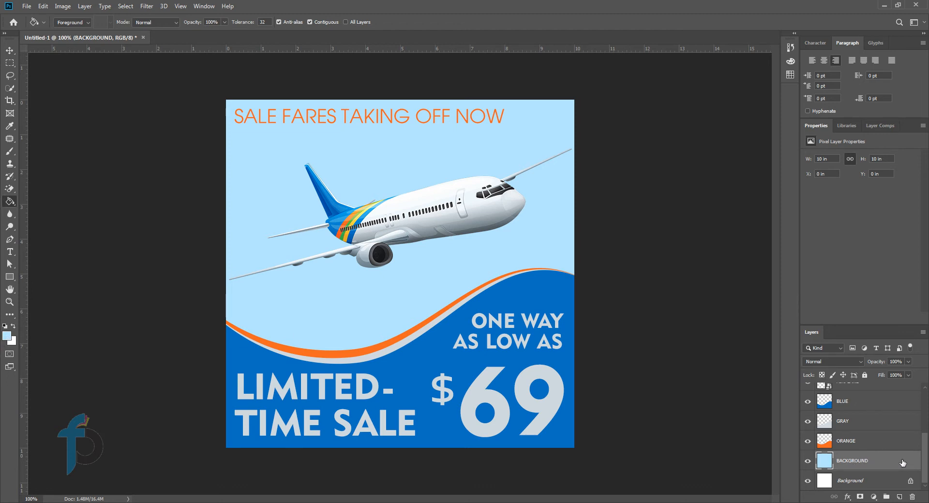
- Apply a linear light-blue-to-white Gradient Overlay at 90° and 100% opacity to the BACKGROUND layer
key(h)
double_click(886, 455)
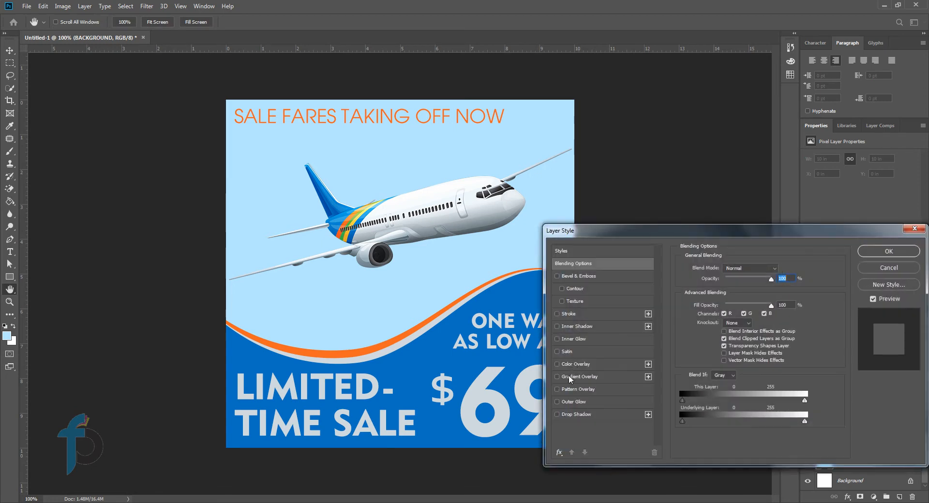
click(570, 378)
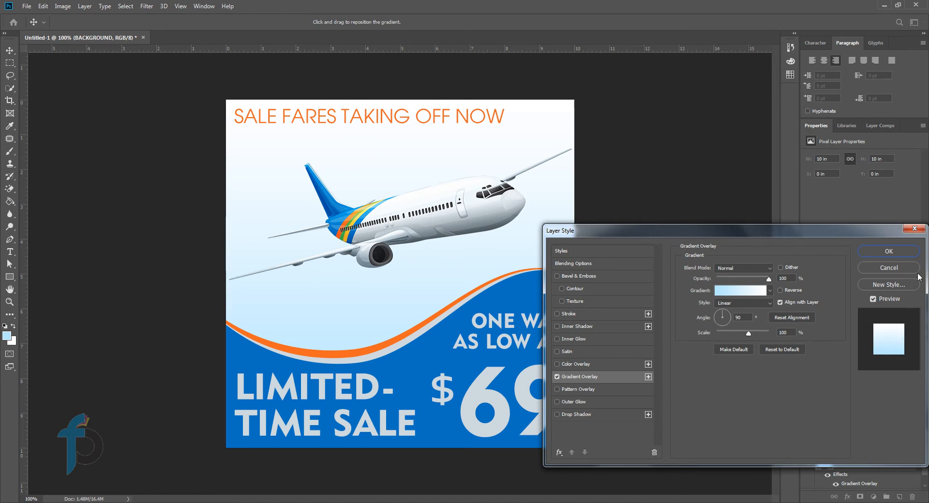
click(905, 250)
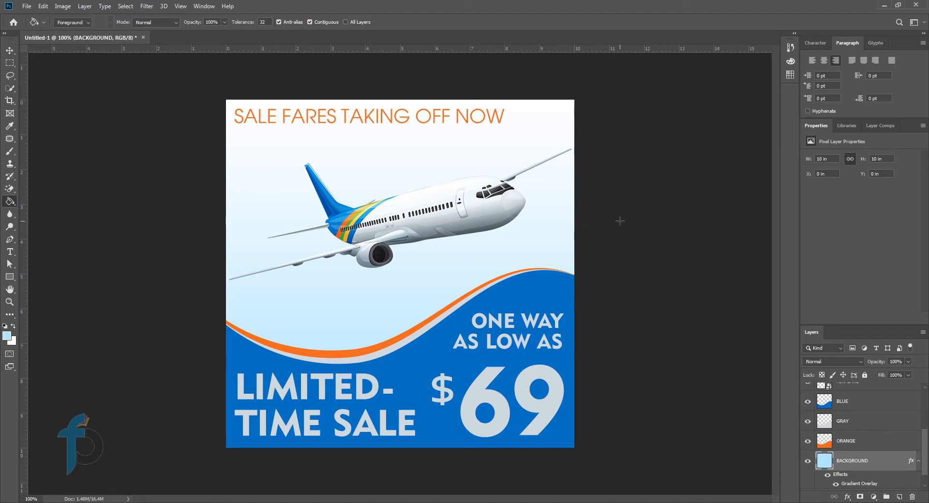
- Switch to the Move tool and deselect the BACKGROUND layer so that no layer is selected
click(10, 50)
scroll(316, 173, down, 1)
scroll(317, 173, down, 3)
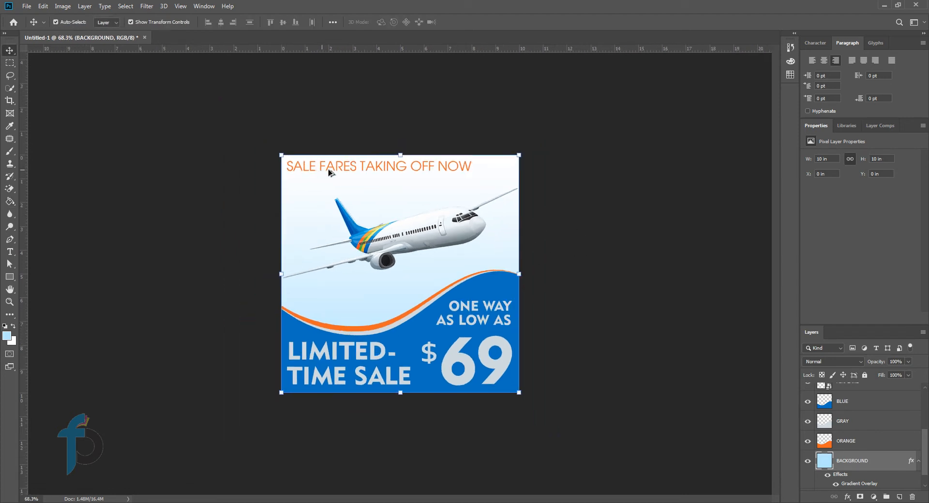
scroll(552, 270, up, 2)
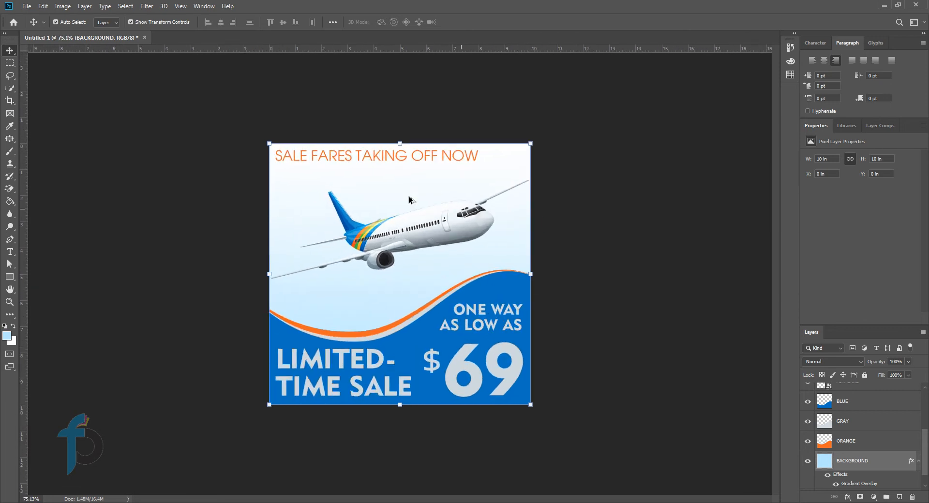
scroll(551, 270, down, 2)
scroll(507, 283, up, 2)
click(365, 99)
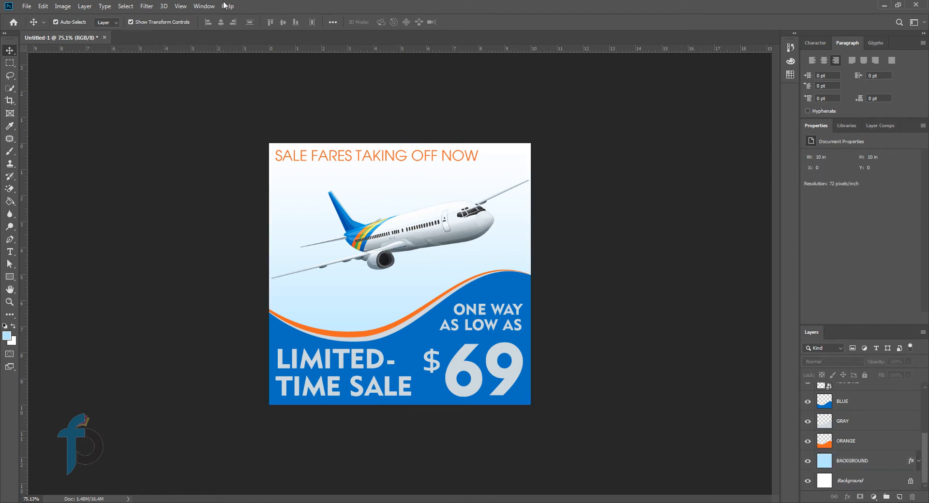
- Display the Timeline and create a video timeline from the design's layers
click(204, 6)
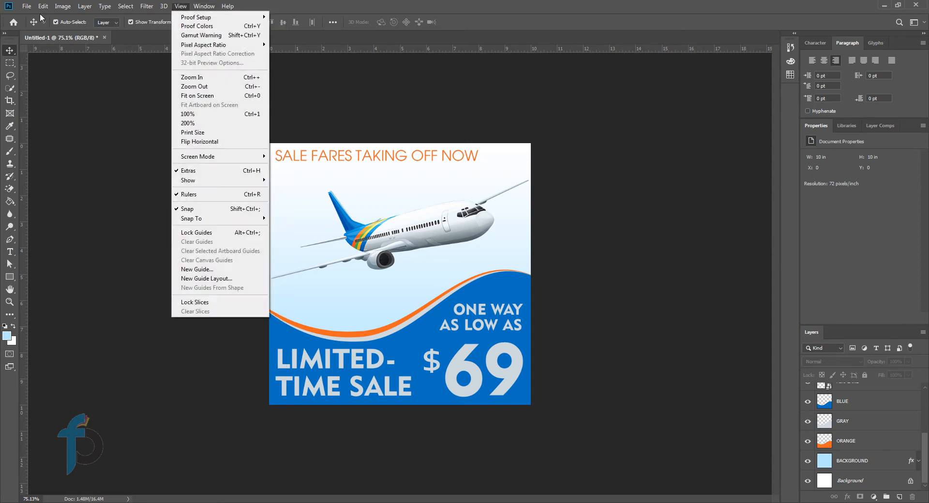
mouse_move(33, 7)
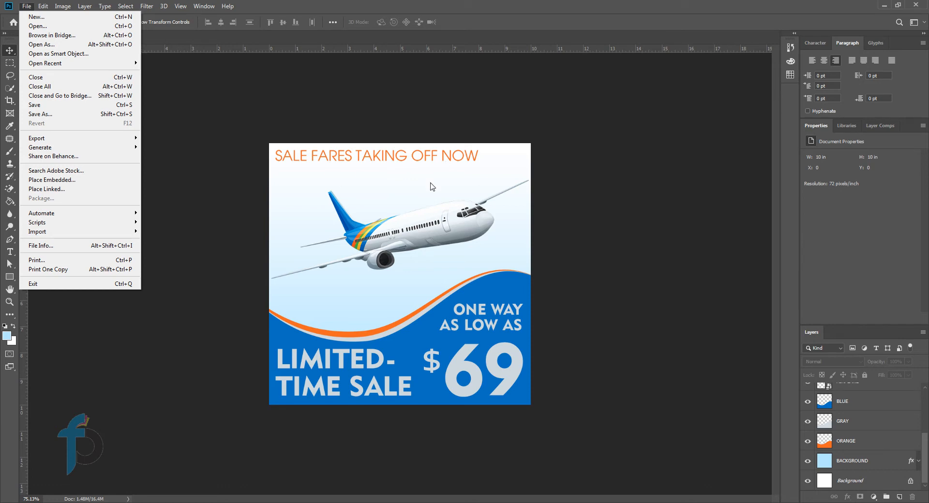
mouse_move(212, 8)
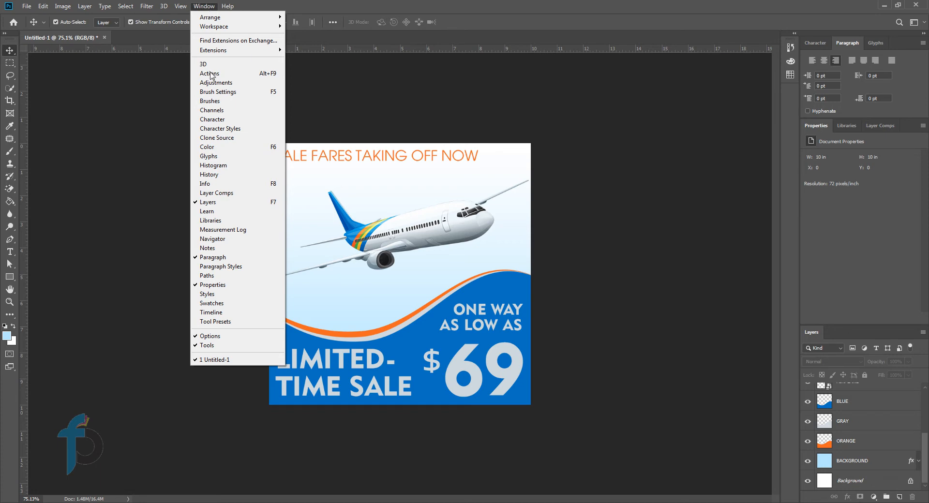
click(216, 315)
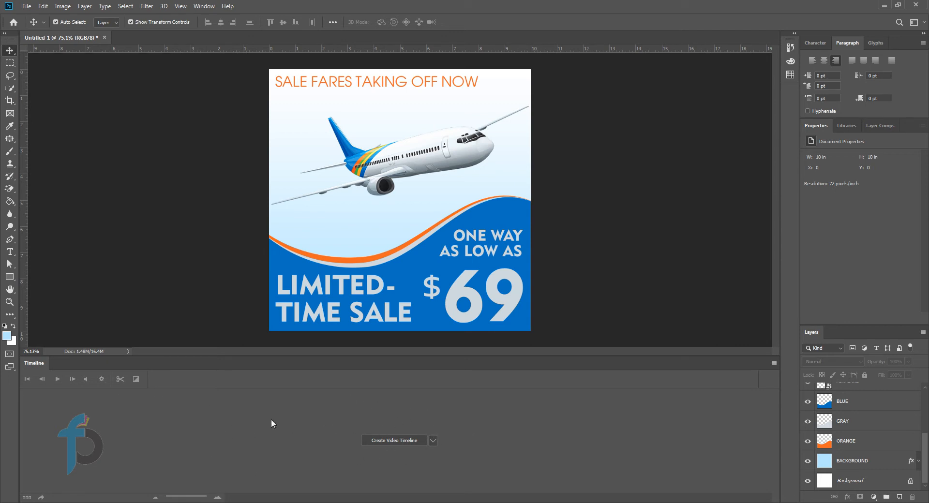
click(396, 438)
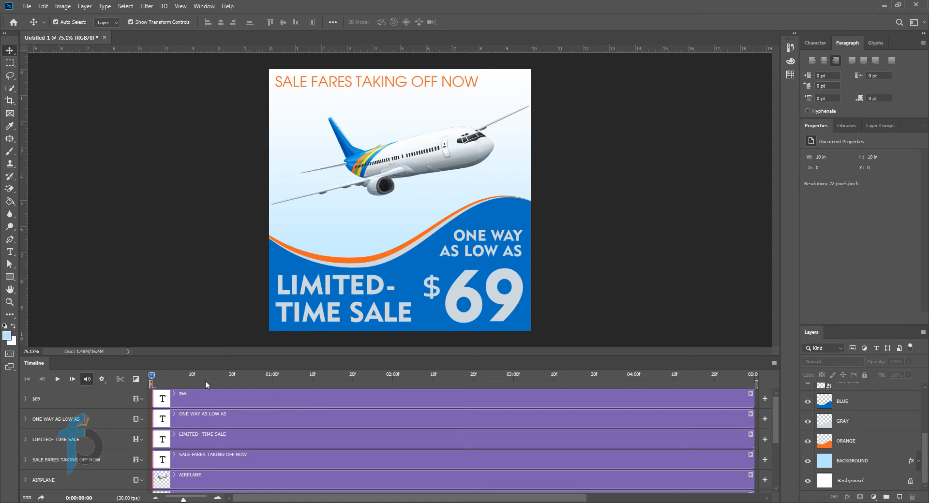
- Preview the timeline's playback and return the playhead to the first frame
drag(153, 375, 217, 381)
click(57, 378)
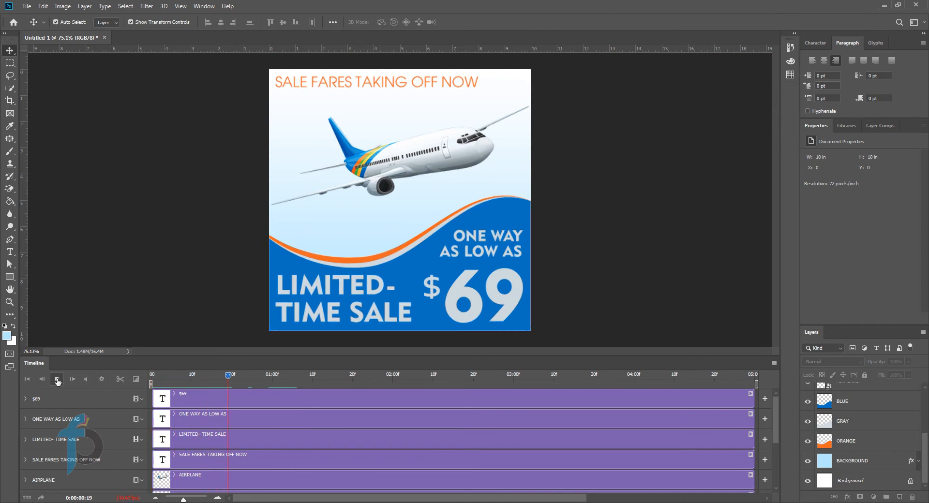
click(57, 378)
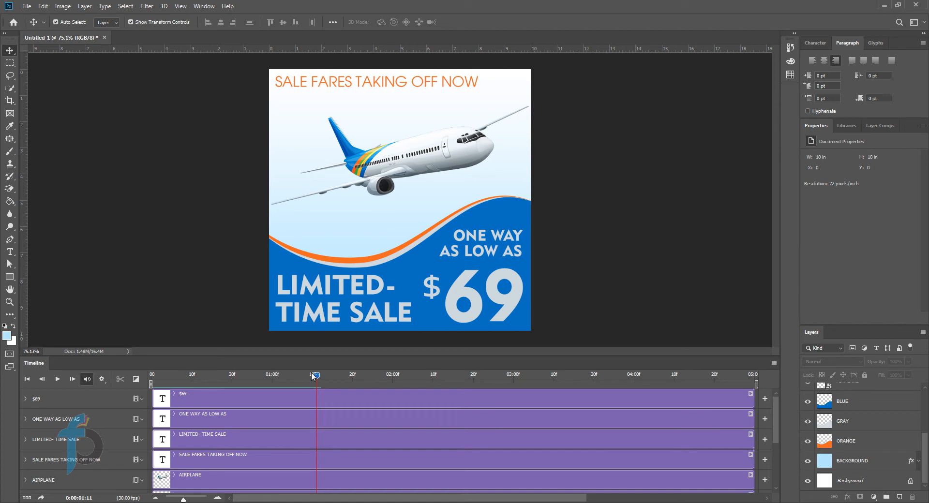
drag(312, 377, 150, 382)
click(57, 379)
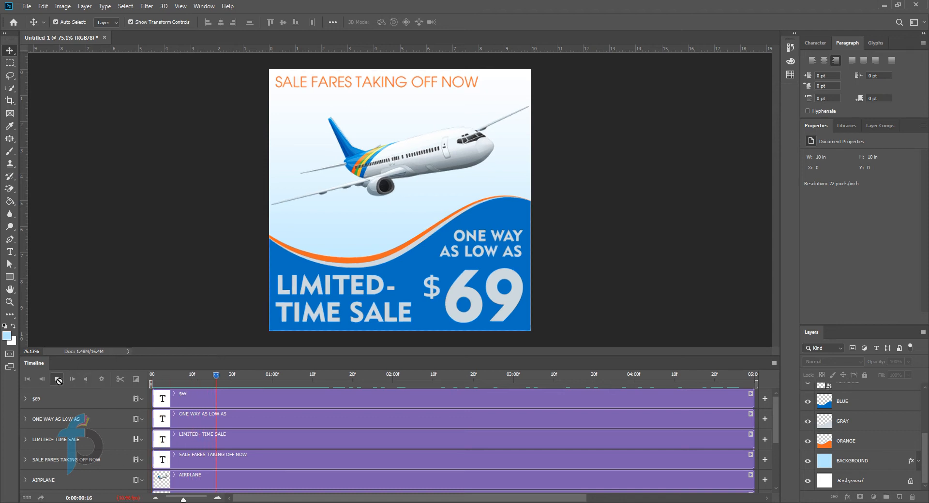
click(57, 379)
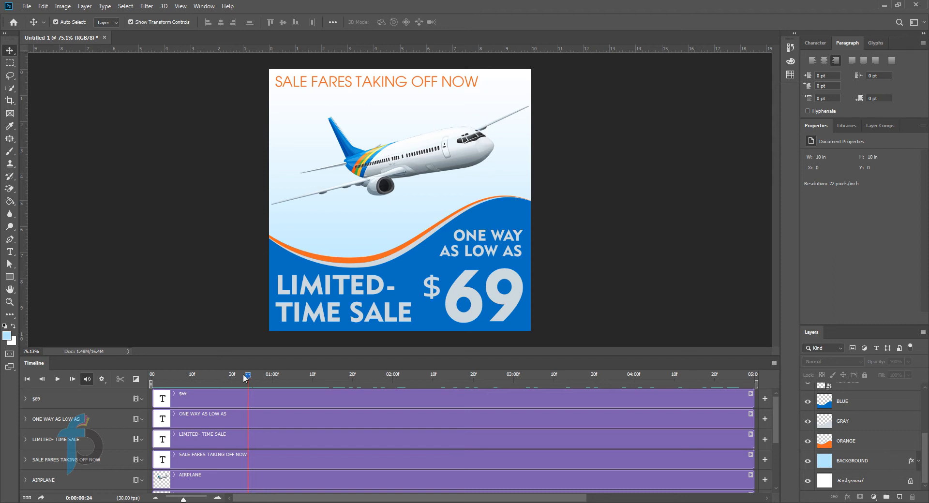
drag(244, 374, 143, 380)
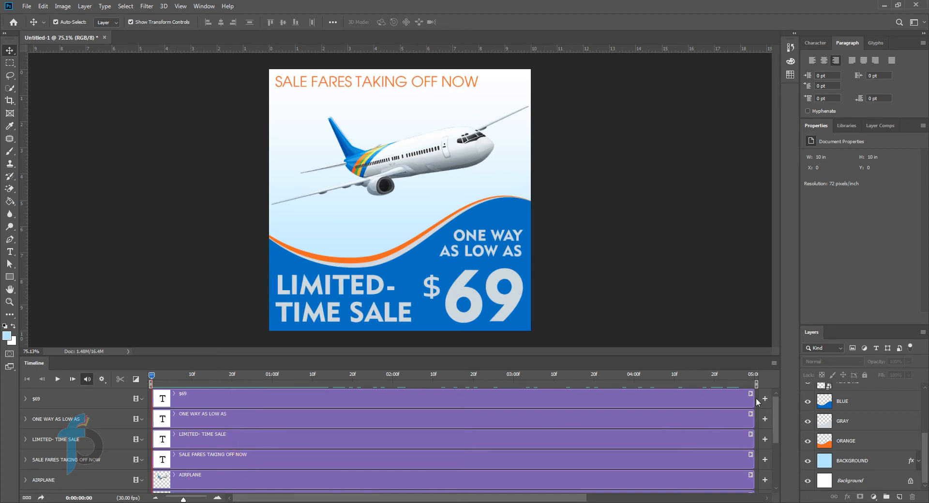
- Set the timeline frame rate to 24 fps
click(773, 363)
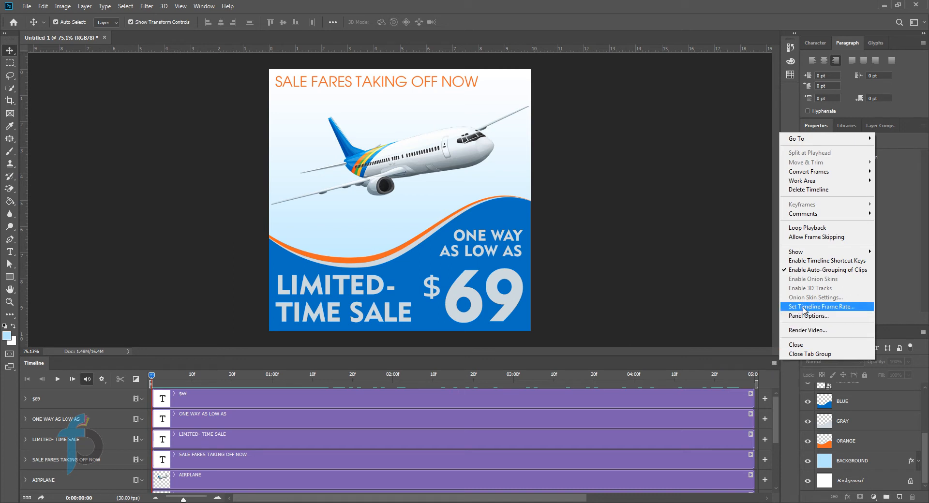
click(815, 310)
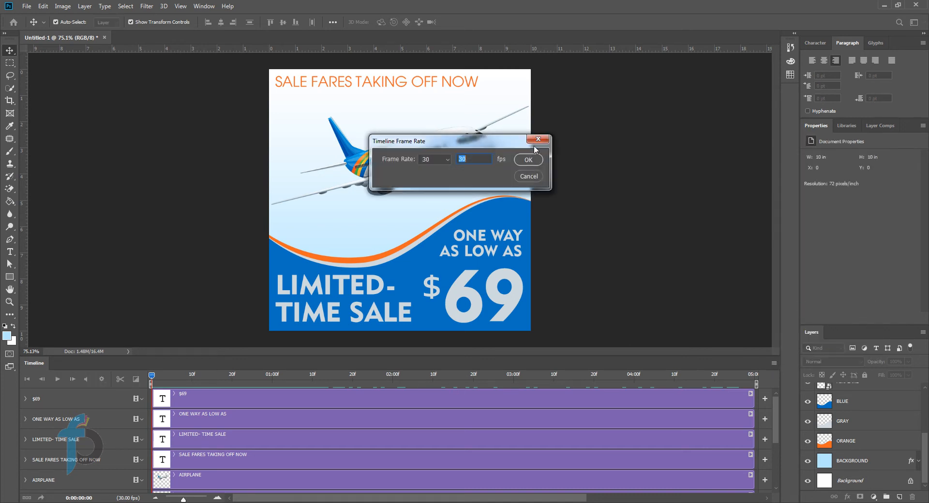
click(439, 158)
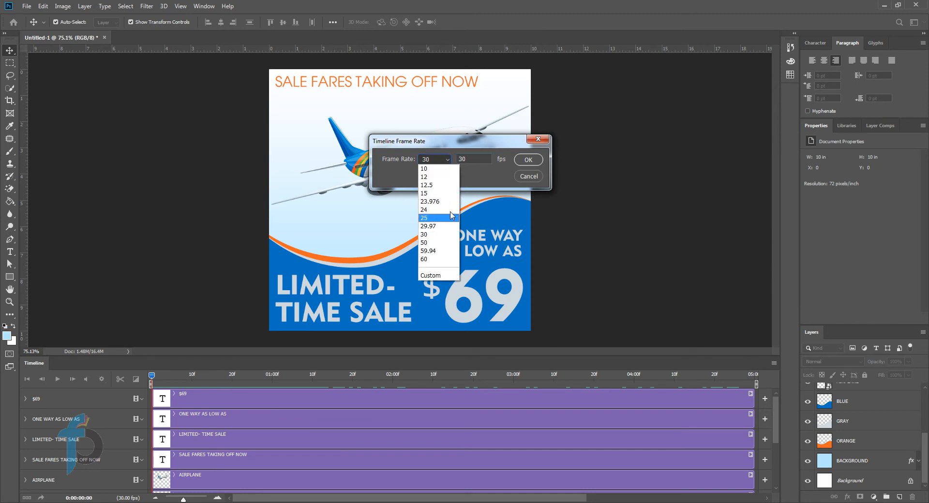
click(437, 210)
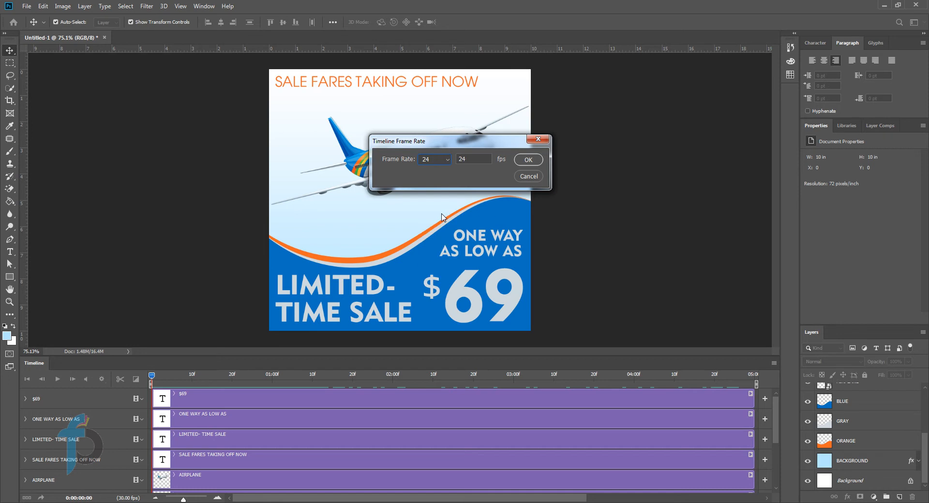
click(527, 160)
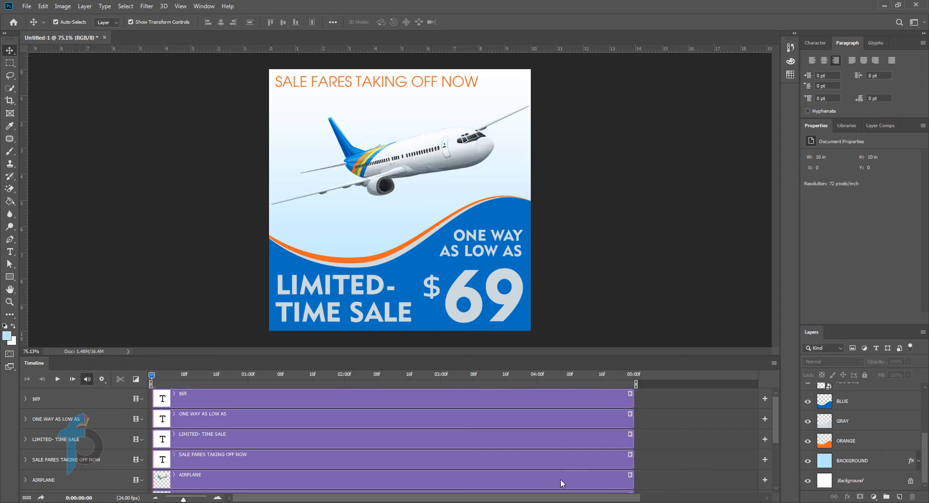
- Extend the $69 clip to just past 6 seconds and trim it back to the 5-second end of the other clips
click(485, 375)
drag(497, 376, 638, 376)
drag(633, 402, 747, 400)
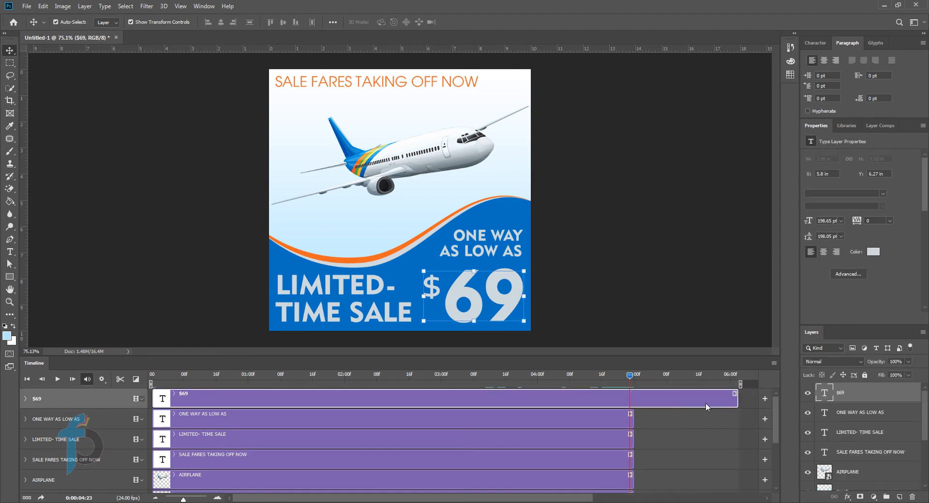
scroll(455, 463, down, 3)
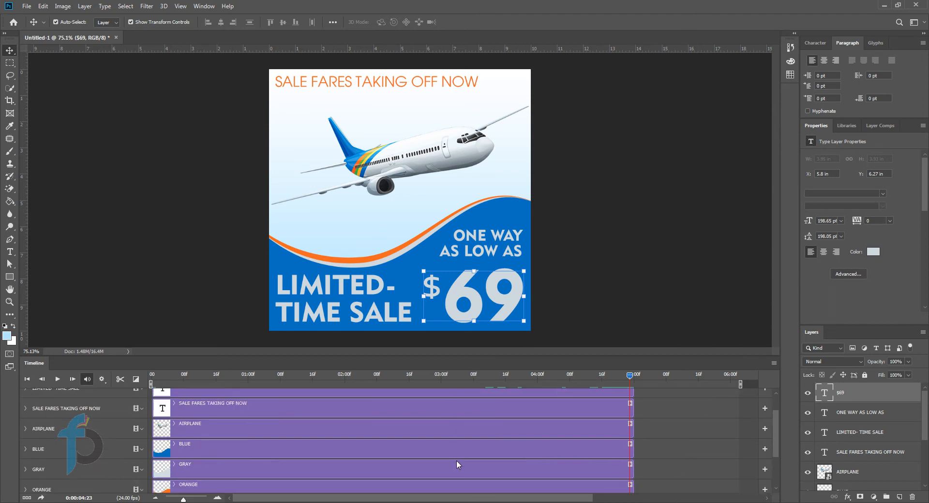
scroll(456, 460, up, 3)
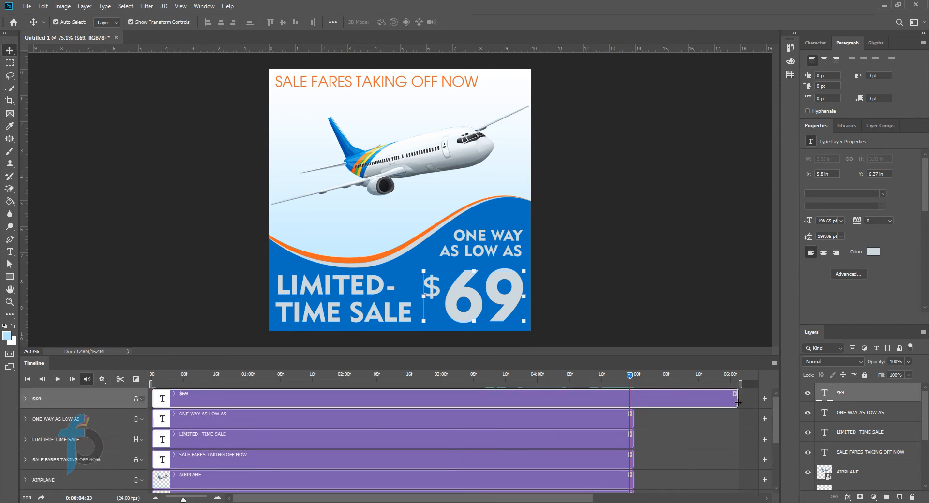
drag(737, 402, 638, 405)
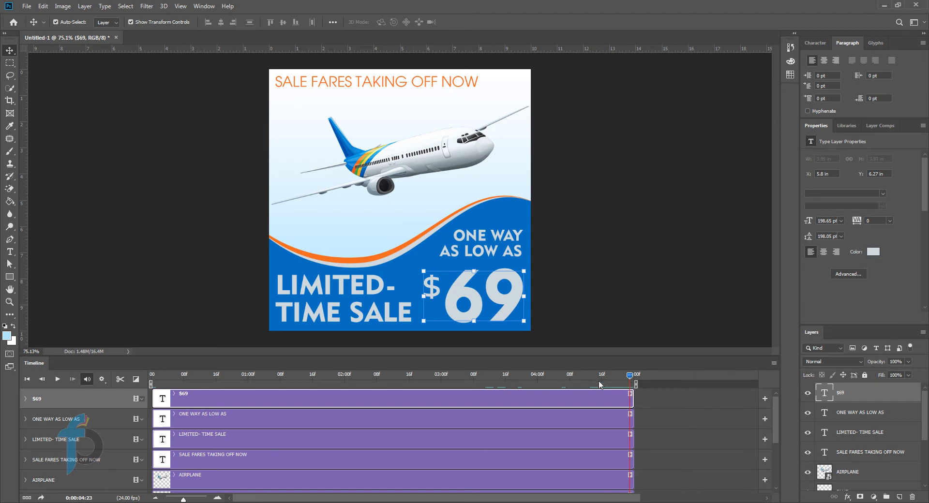
- Move the playhead to 0:00:02:03 and enable Transform keyframing on the $69 layer there
drag(601, 381, 172, 381)
drag(232, 381, 522, 382)
mouse_move(352, 375)
mouse_down()
mouse_move(321, 375)
mouse_move(356, 375)
mouse_up()
click(25, 398)
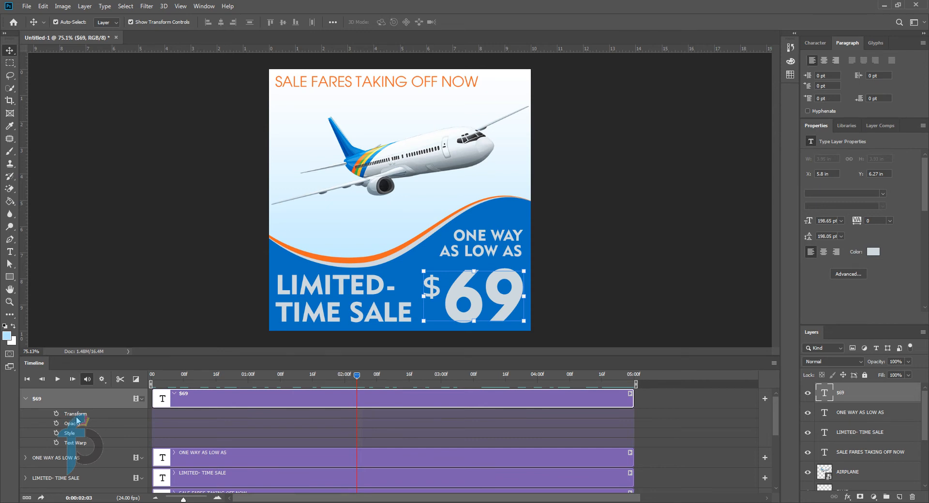
click(25, 398)
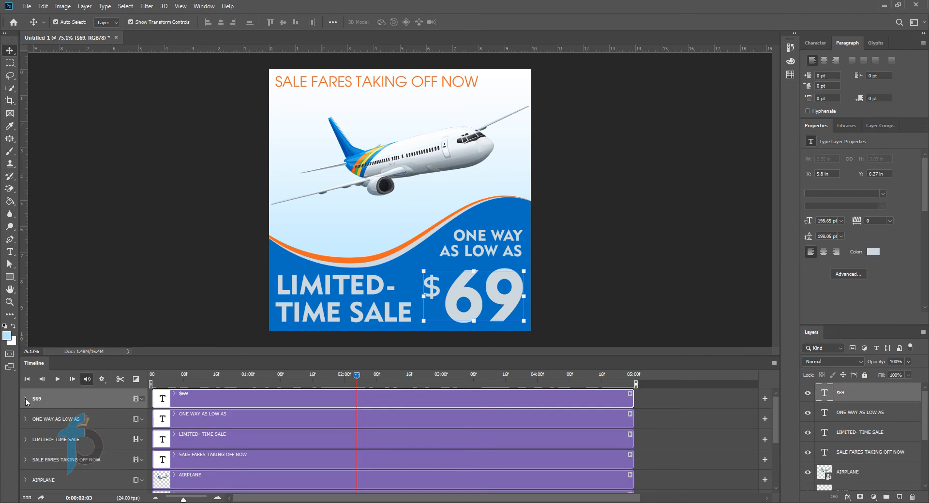
click(25, 397)
click(25, 397)
click(25, 398)
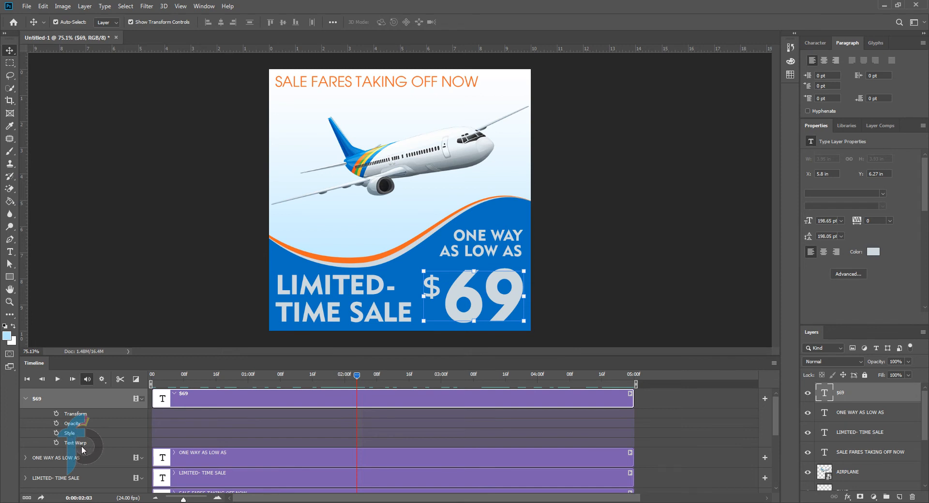
click(56, 414)
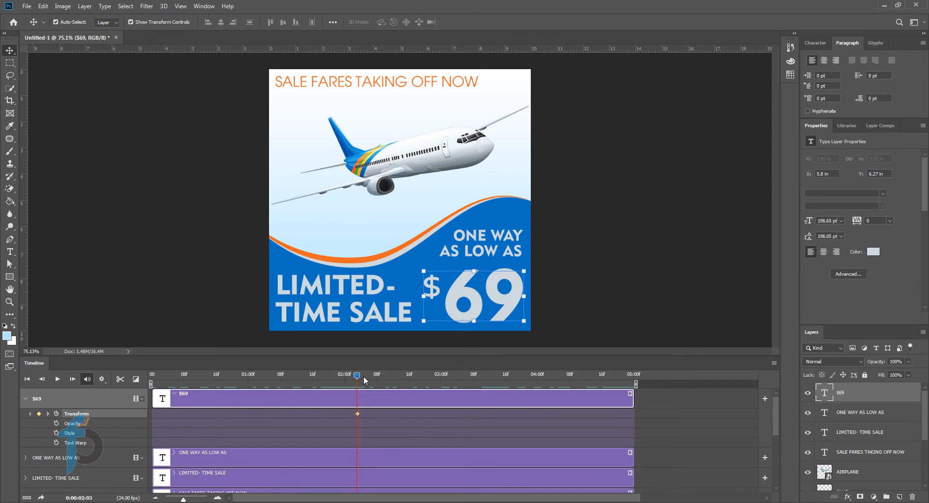
- Add a Transform keyframe at 0:00:02:03 to the ONE WAY AS LOW AS layer
click(26, 458)
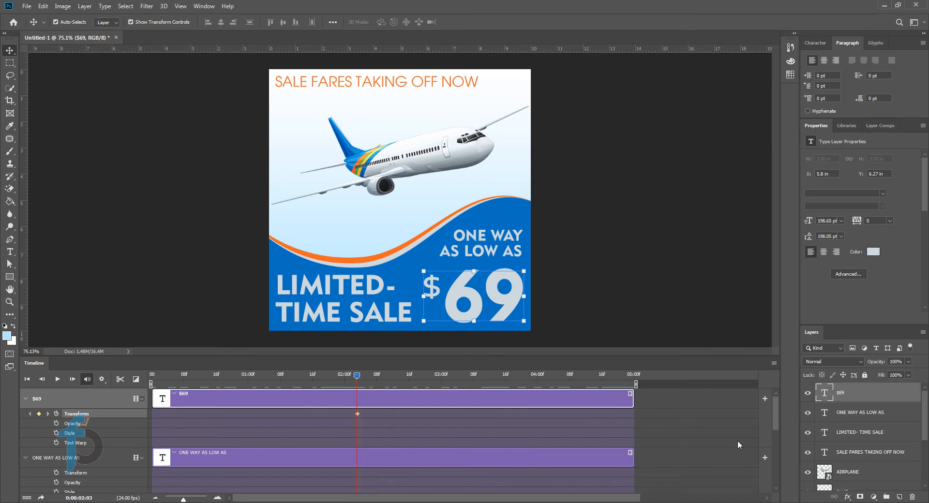
scroll(740, 445, down, 3)
click(56, 411)
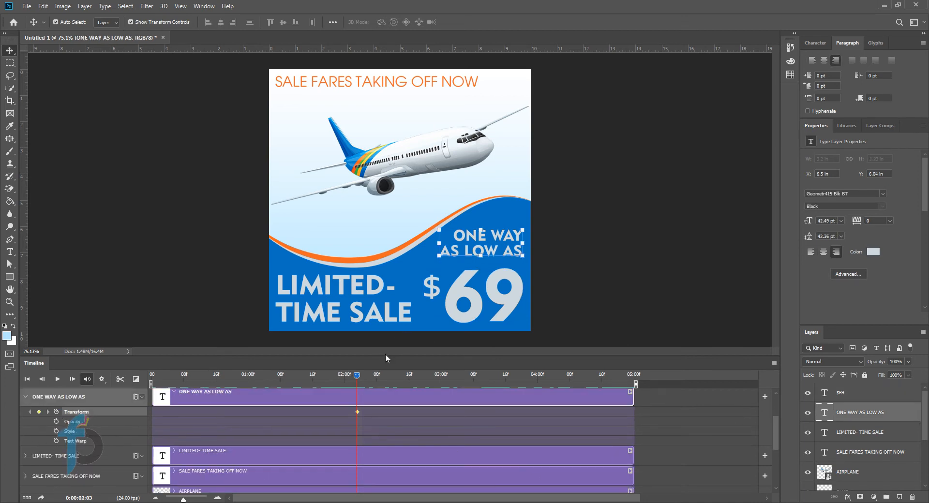
- Enlarge the timeline area and add Transform keyframes at 0:00:02:03 to the LIMITED-TIME SALE and SALE FARES TAKING OFF NOW layers
drag(385, 357, 384, 193)
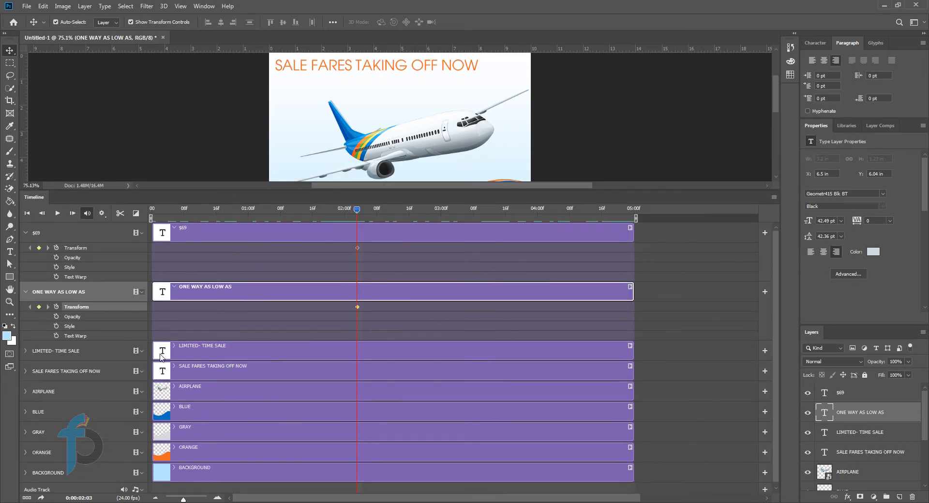
click(25, 349)
click(45, 366)
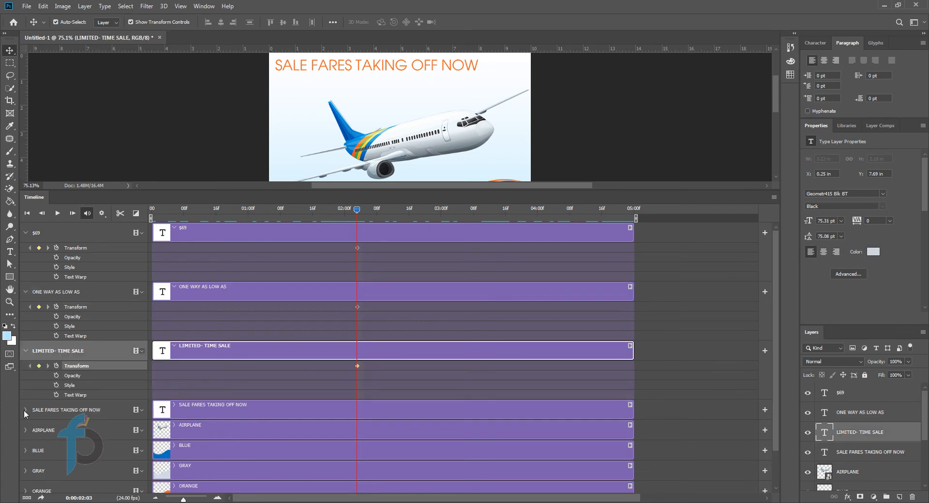
click(24, 409)
click(56, 424)
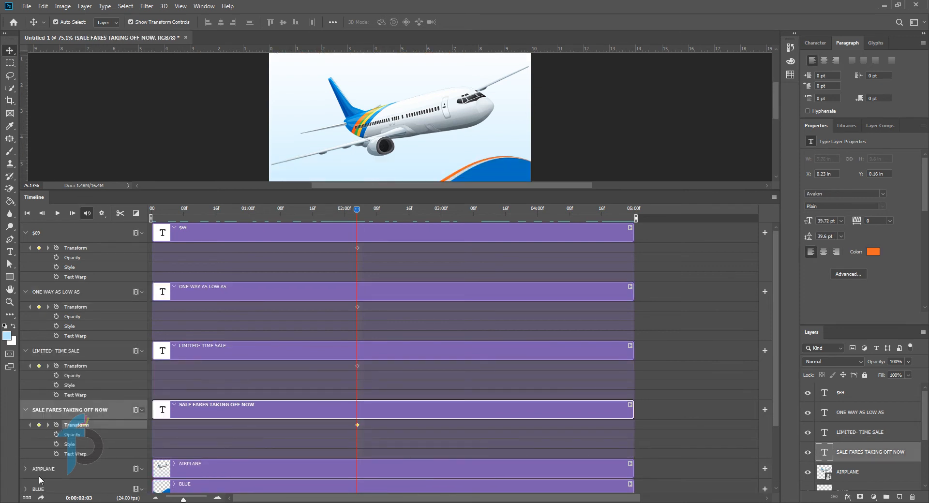
- Add a Transform keyframe at 0:00:02:03 to the AIRPLANE layer
click(25, 468)
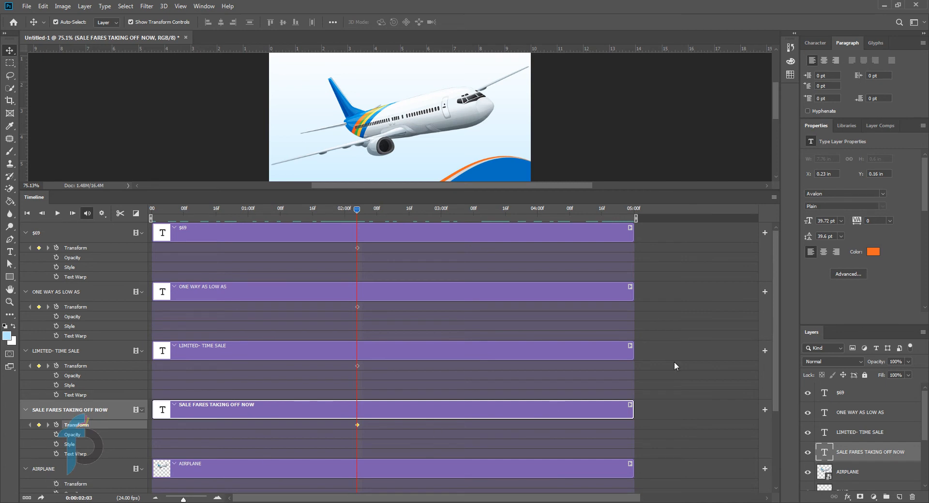
scroll(672, 369, down, 2)
scroll(672, 369, down, 1)
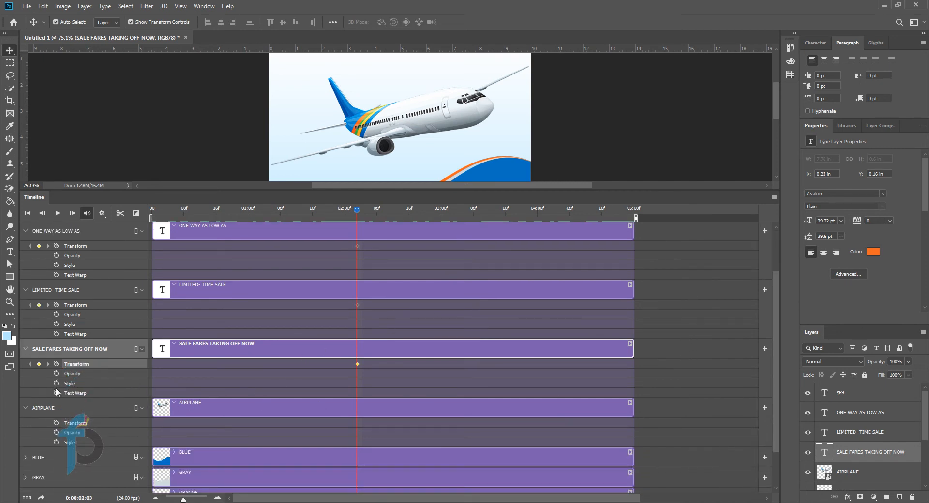
click(56, 422)
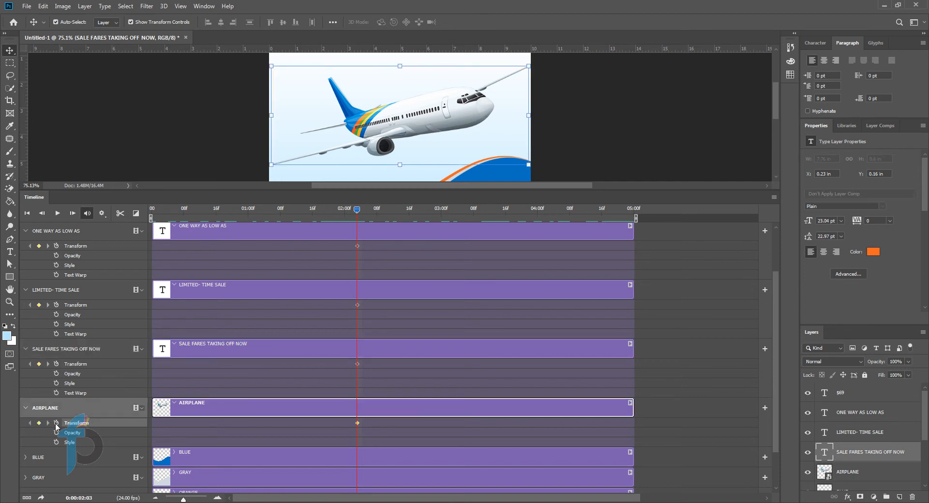
- Add a Position keyframe at 0:00:02:03 to the BLUE layer
click(23, 460)
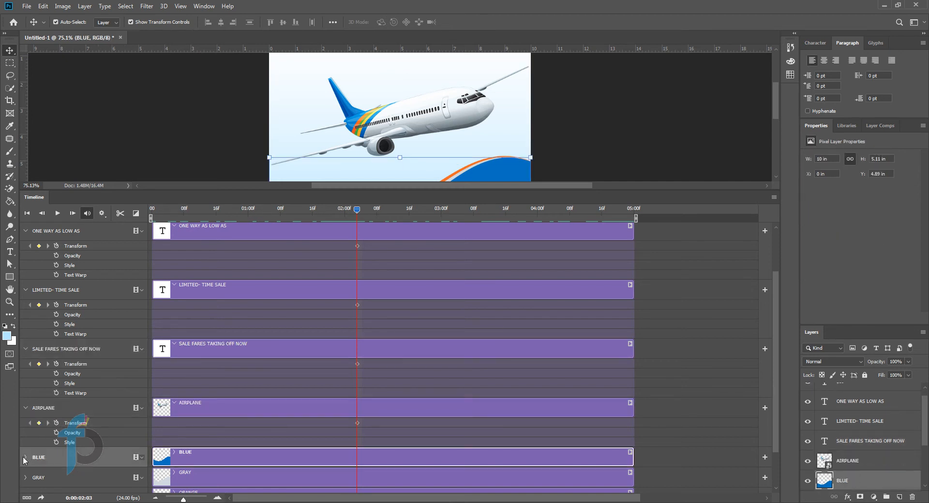
click(24, 457)
click(56, 472)
- Add Position keyframes at 0:00:02:03 to the GRAY and ORANGE layers
scroll(271, 421, down, 4)
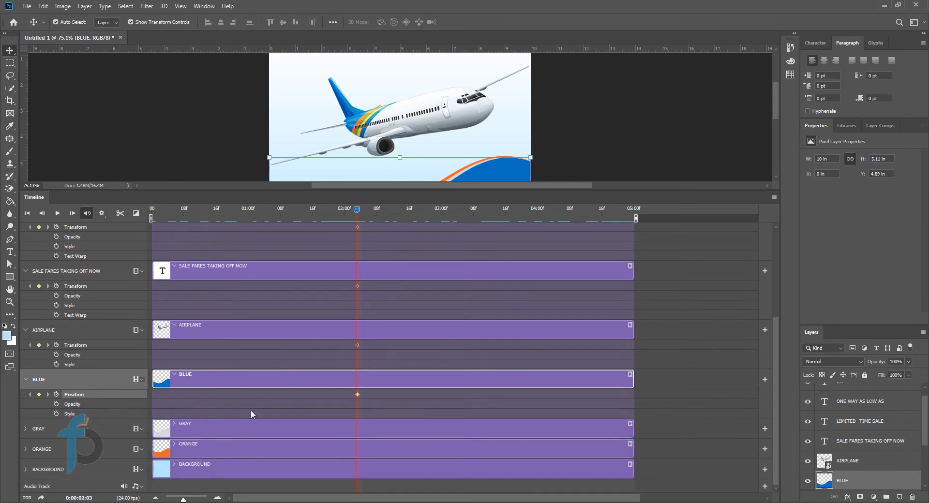
click(25, 428)
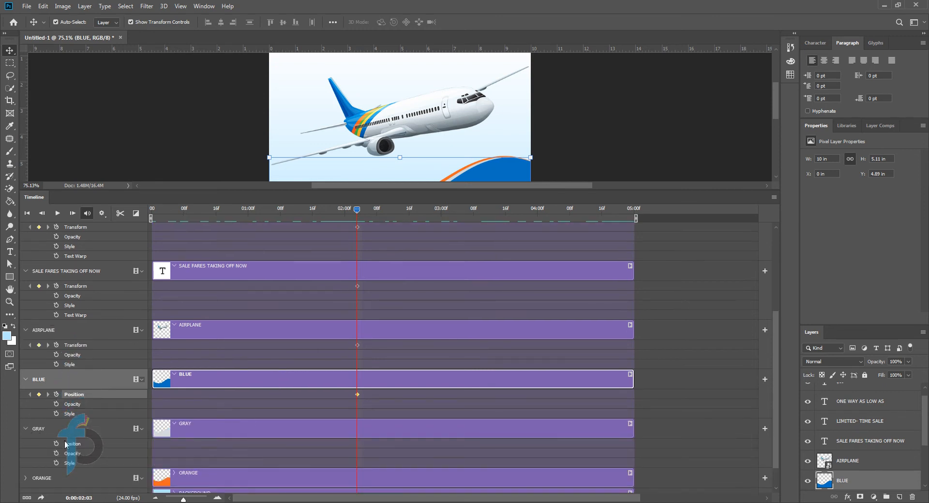
click(56, 443)
click(26, 478)
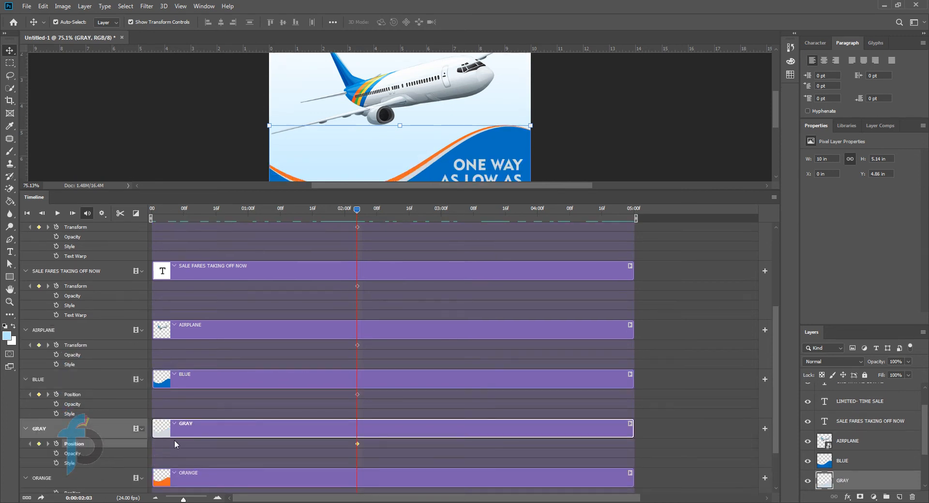
scroll(213, 437, down, 3)
click(57, 435)
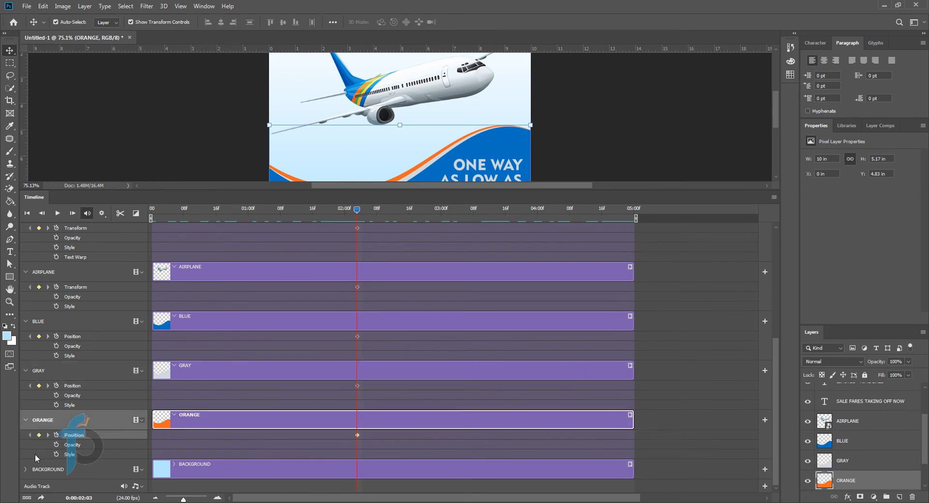
- Add an Opacity keyframe at 0:00:02:03 to the BACKGROUND layer
click(26, 470)
scroll(355, 428, down, 2)
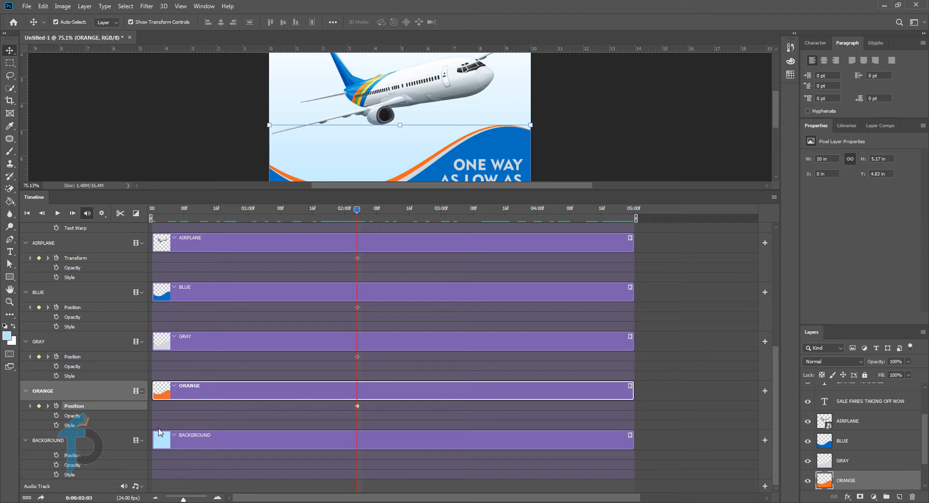
click(57, 466)
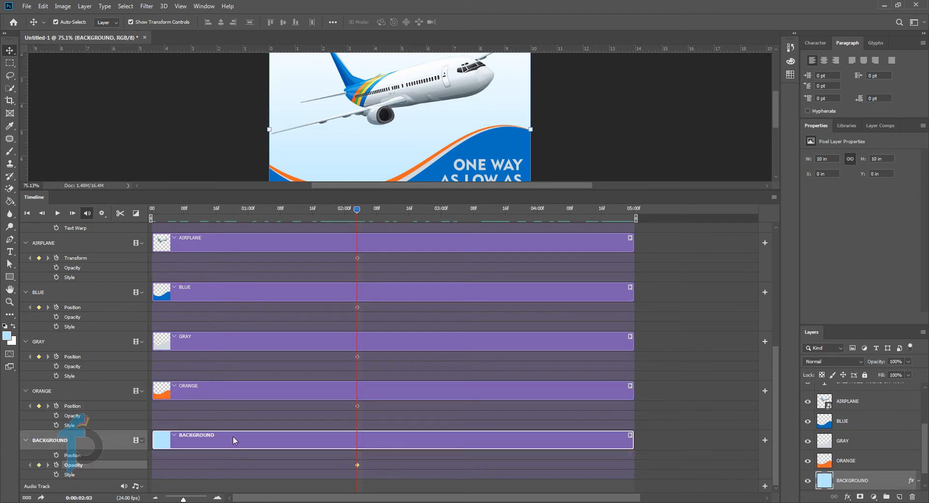
- Reduce the height of the timeline area and bring the whole artwork into view
scroll(402, 341, up, 1)
scroll(401, 341, up, 5)
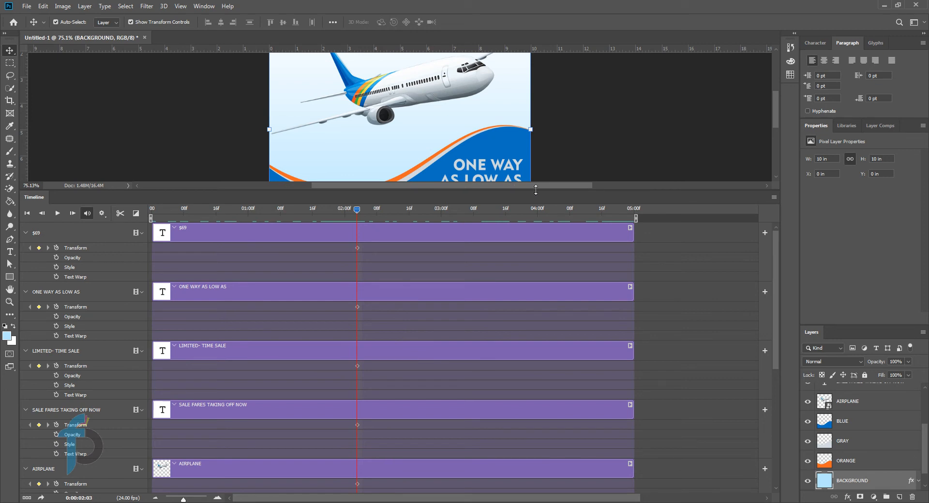
drag(536, 189, 541, 319)
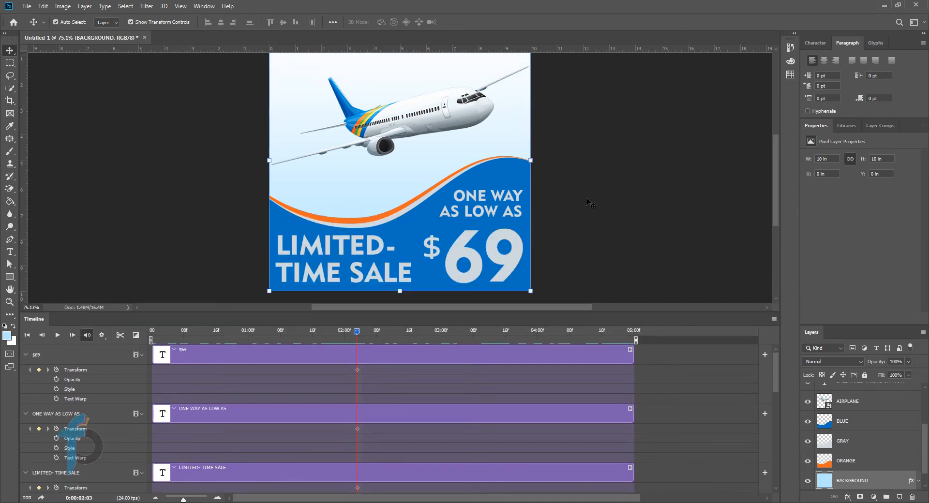
scroll(589, 203, up, 2)
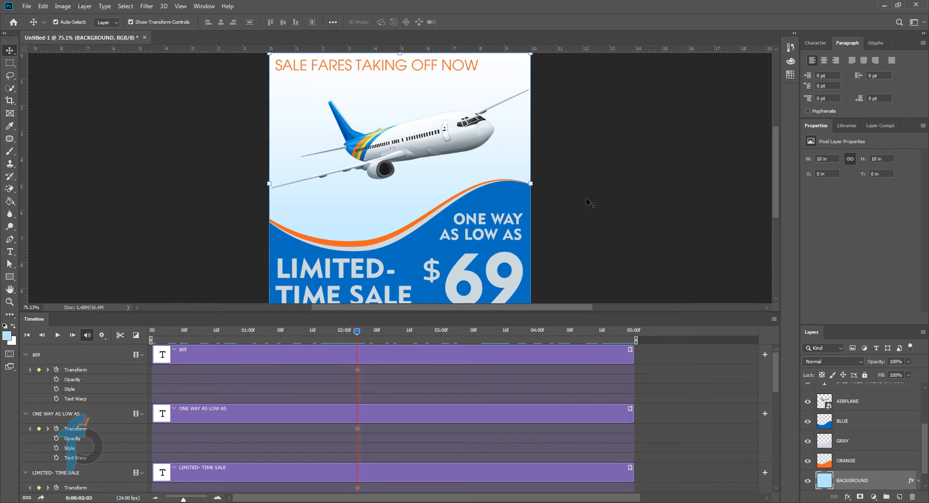
scroll(557, 216, down, 2)
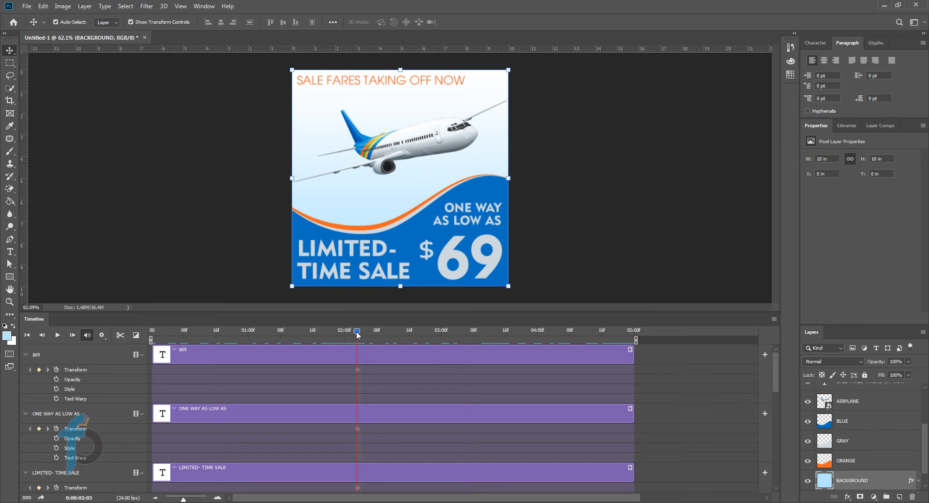
- Move the playhead to 0:00:01:16 and select the SALE FARES TAKING OFF NOW text
drag(356, 333, 315, 346)
click(439, 83)
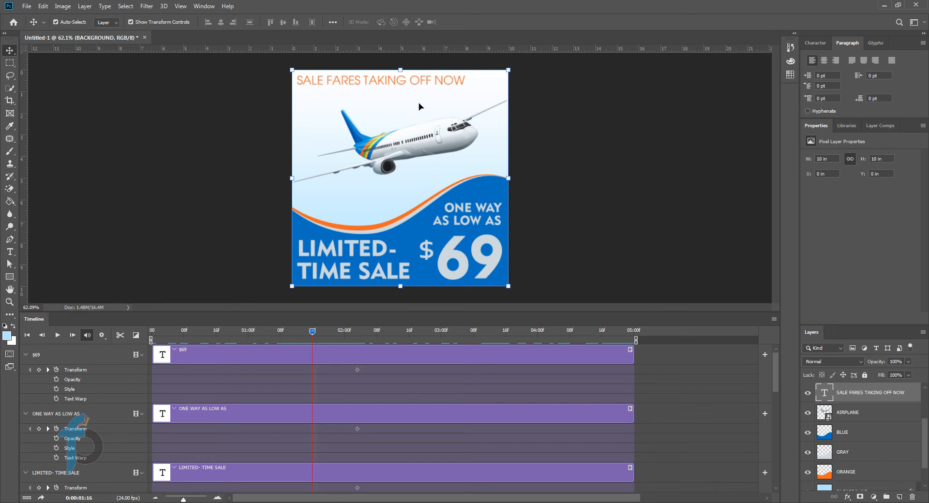
click(417, 83)
scroll(417, 83, up, 3)
scroll(417, 82, up, 1)
scroll(417, 82, up, 3)
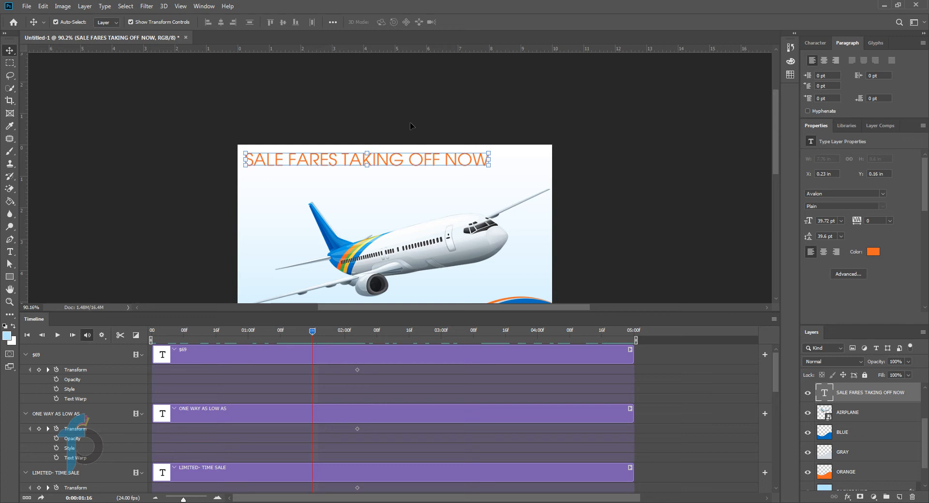
- Try placing the headline just above the canvas at Y -0.56 in, and remove its Transform keyframe at 0:00:01:16
drag(410, 126, 417, 129)
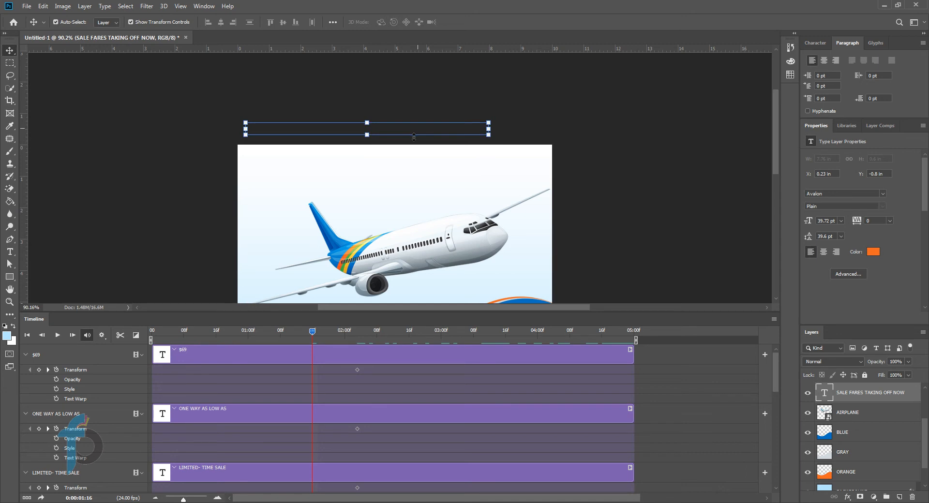
key(Down)
key(Down)
key(Down)
key(Down)
key(Down)
key(Down)
key(Down)
key(Down)
key(Down)
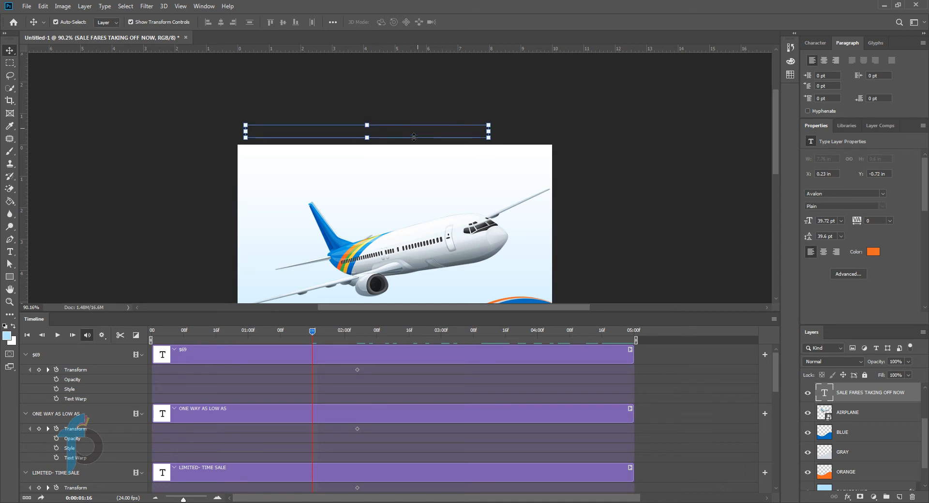
key(Down)
key(Down)
key(Down)
key(Down)
key(Down)
key(Down)
key(Down)
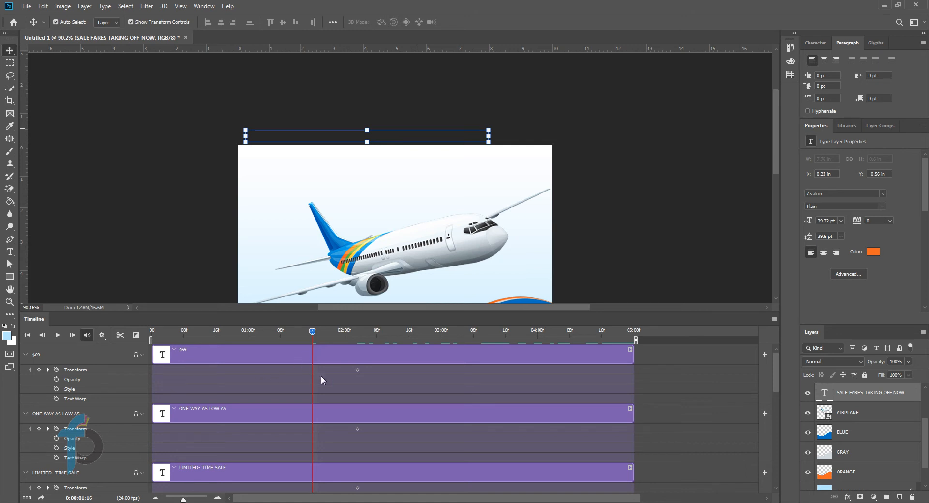
scroll(321, 376, down, 5)
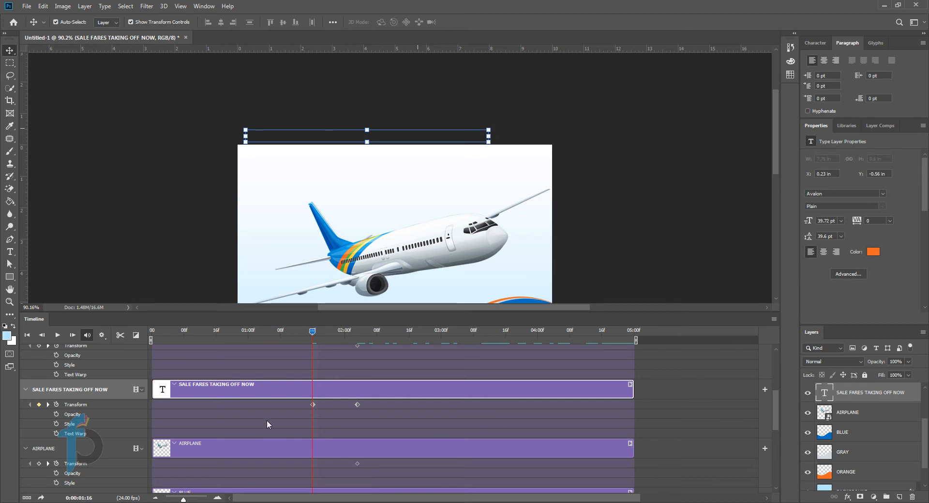
click(38, 404)
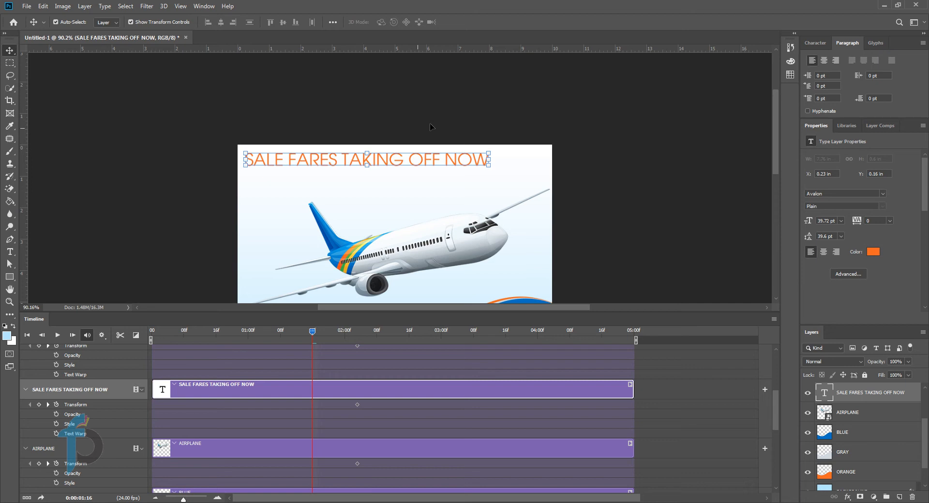
- Move the SALE FARES TAKING OFF NOW text straight up off the canvas to Y -0.59 in at 0:00:01:16
drag(431, 123, 435, 135)
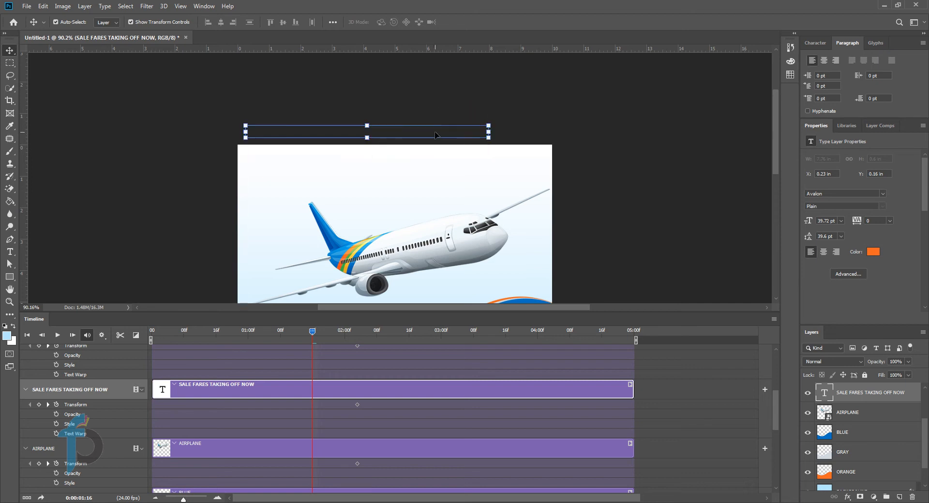
key(Down)
key(Down)
key(Down)
key(Down)
key(Down)
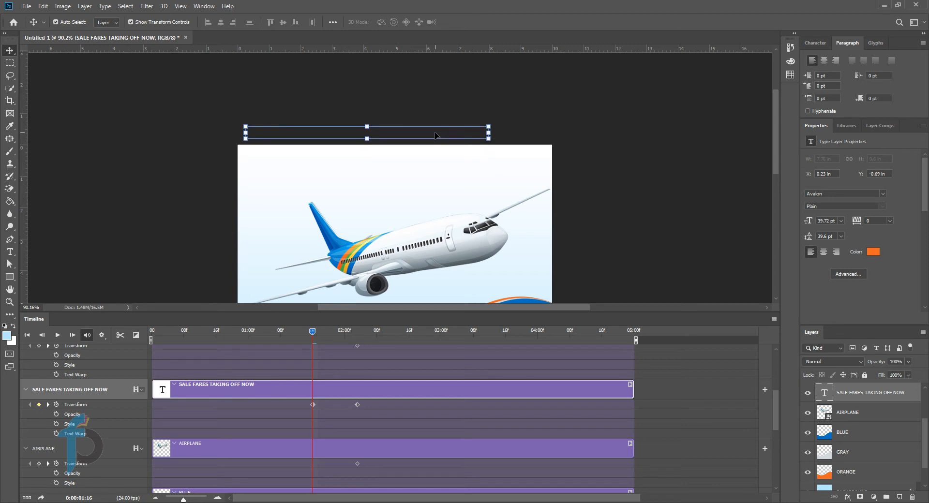
key(Down)
key(Down)
key(Down)
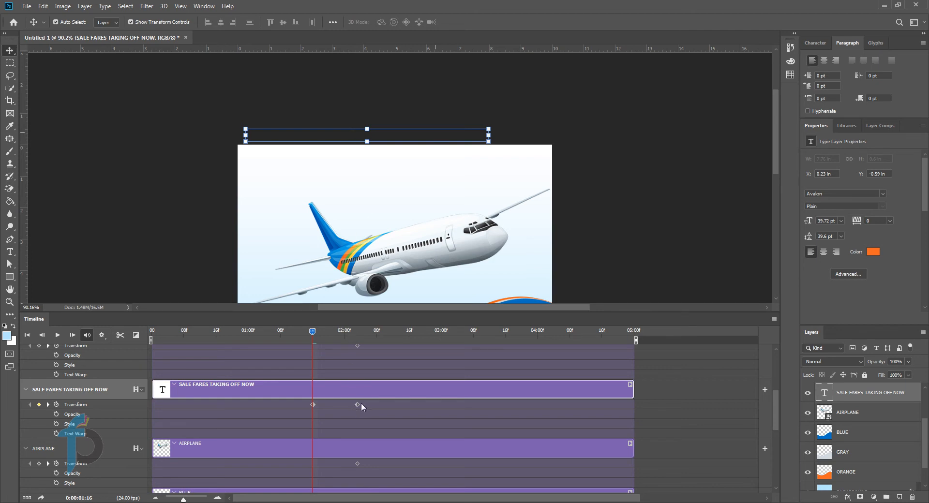
- Shift both Transform keyframes of the SALE FARES TAKING OFF NOW layer earlier together, to about 0:00:00:09 and 0:00:00:20
drag(312, 331, 315, 349)
drag(313, 338, 292, 333)
click(312, 405)
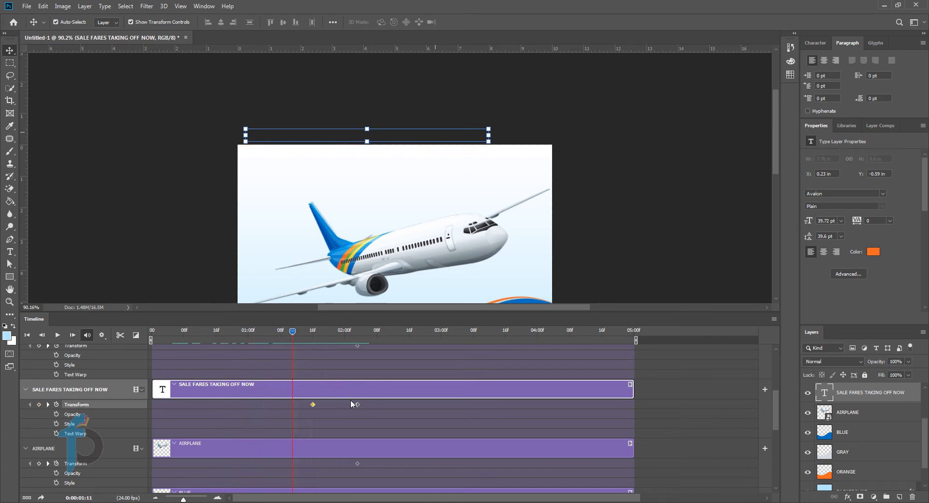
shift+click(356, 405)
click(319, 405)
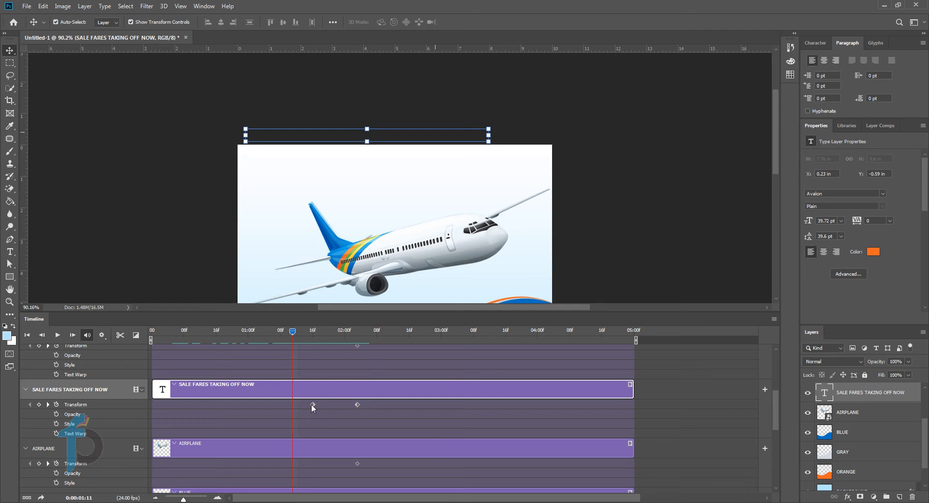
click(313, 404)
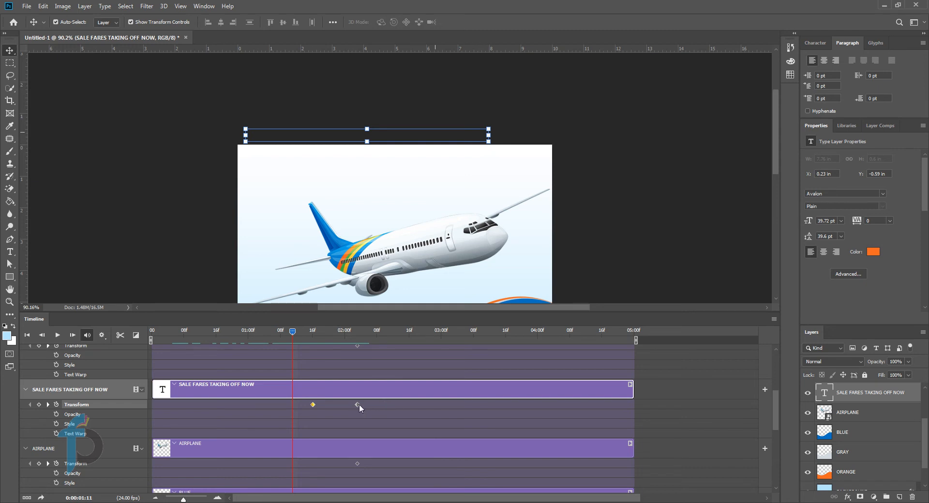
drag(358, 405, 231, 409)
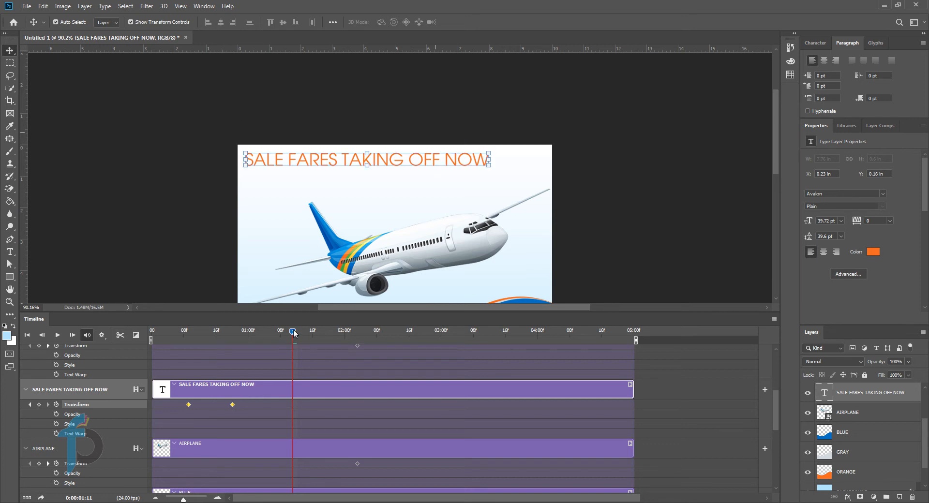
- At 0:00:01:04, move the airplane off the left side of the canvas to about X -10.26 in, Y 1.84 in
drag(293, 332, 264, 359)
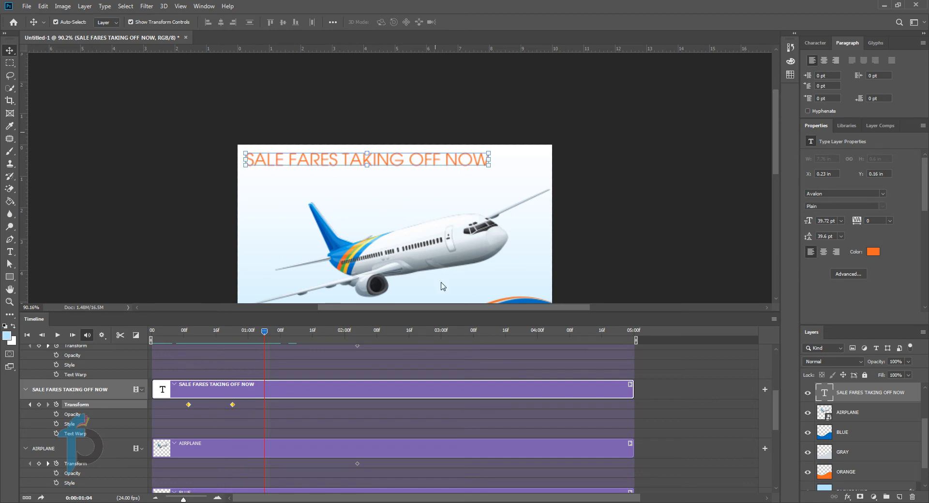
click(453, 241)
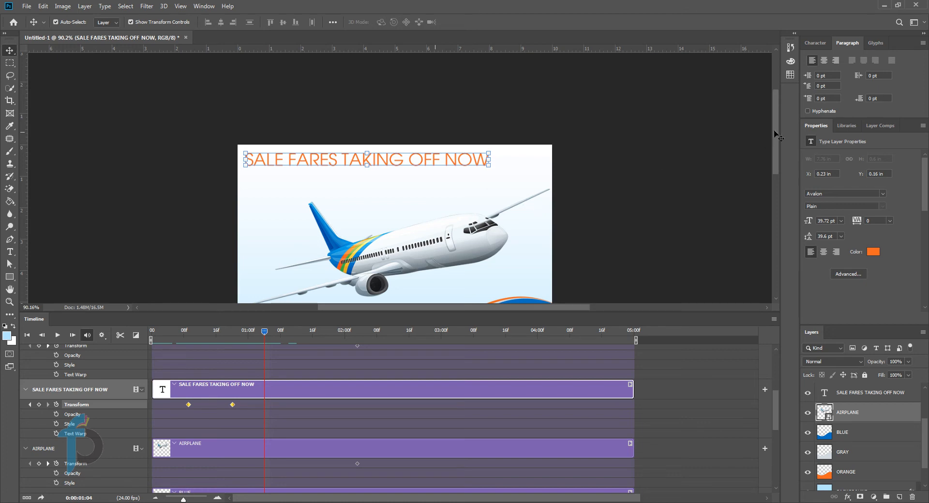
scroll(441, 210, down, 3)
scroll(441, 210, down, 1)
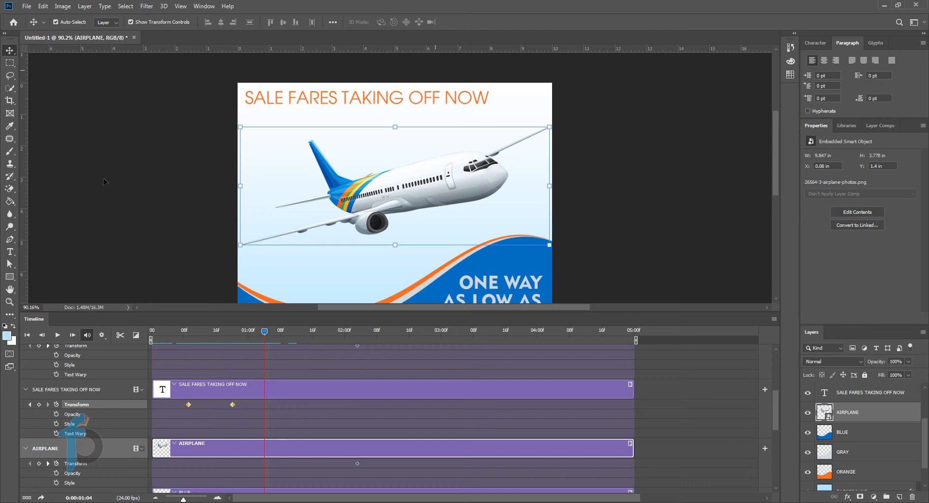
drag(103, 182, 161, 186)
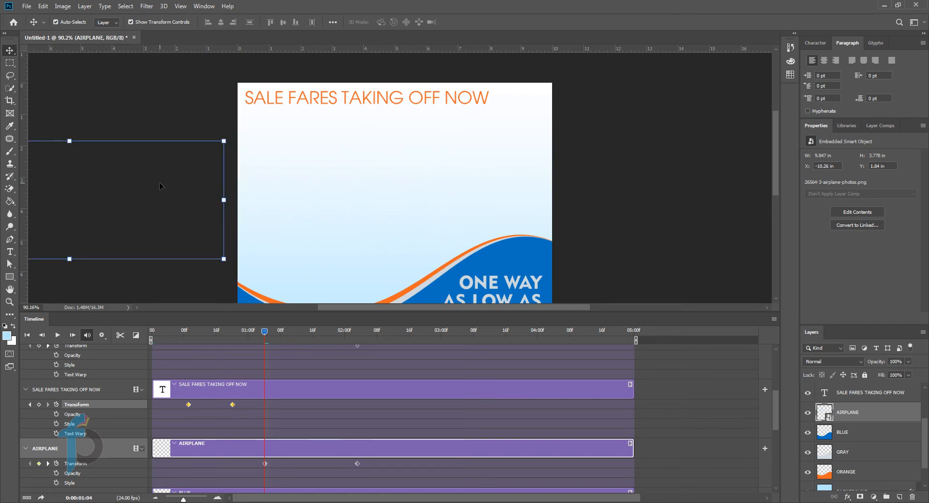
- Move the AIRPLANE layer's ending Transform keyframe earlier, to about 0:00:01:21
click(357, 463)
drag(357, 465, 332, 464)
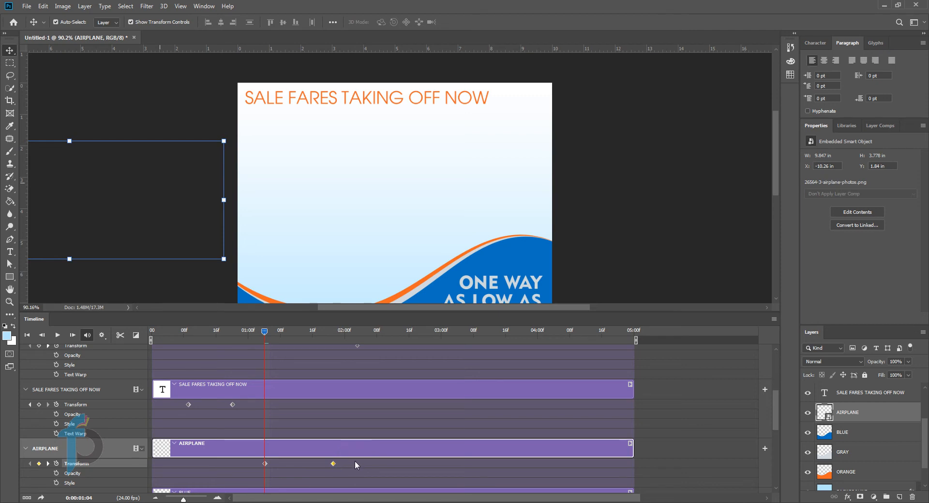
click(337, 465)
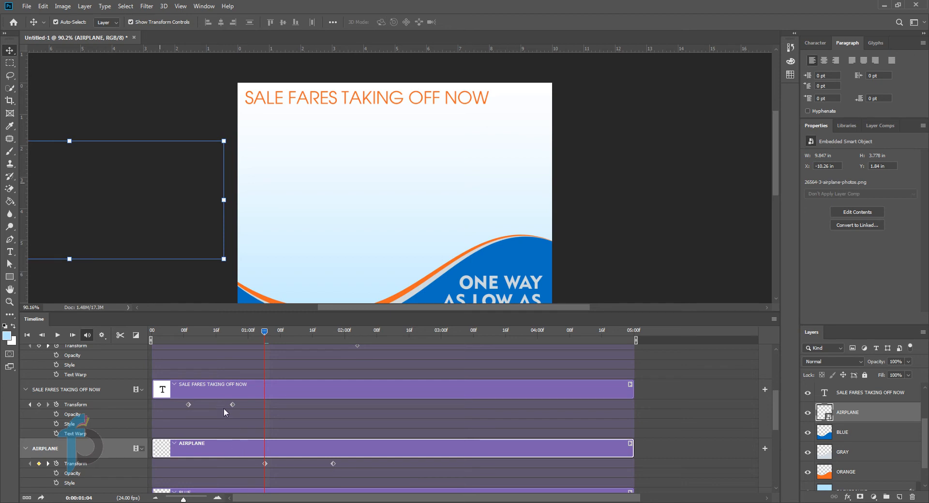
- Shift both AIRPLANE Transform keyframes earlier, to about 0:00:00:14 and 0:00:01:07, and move the playhead to 0:00:00:22
click(265, 463)
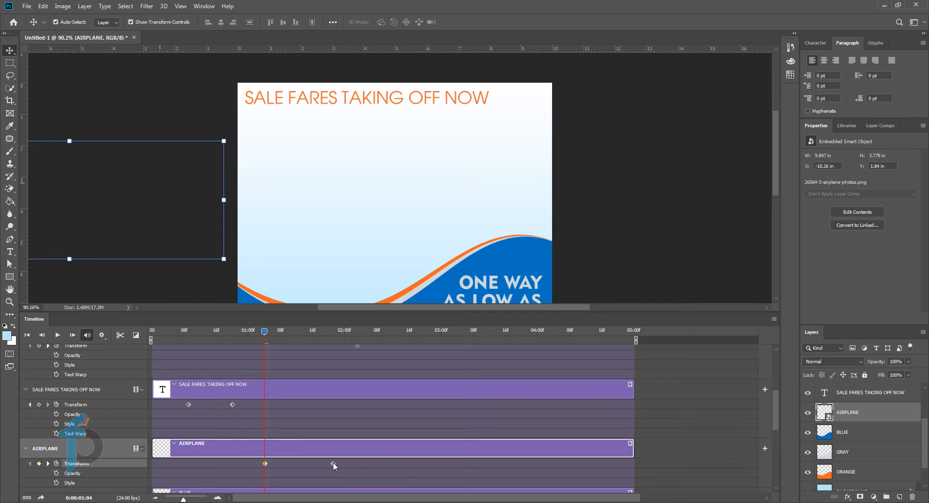
shift+click(333, 463)
drag(312, 463, 282, 458)
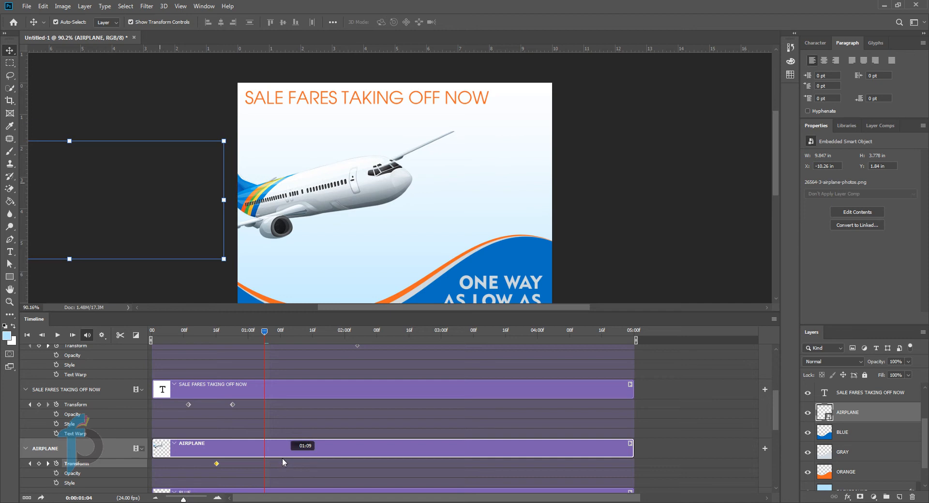
drag(282, 458, 274, 461)
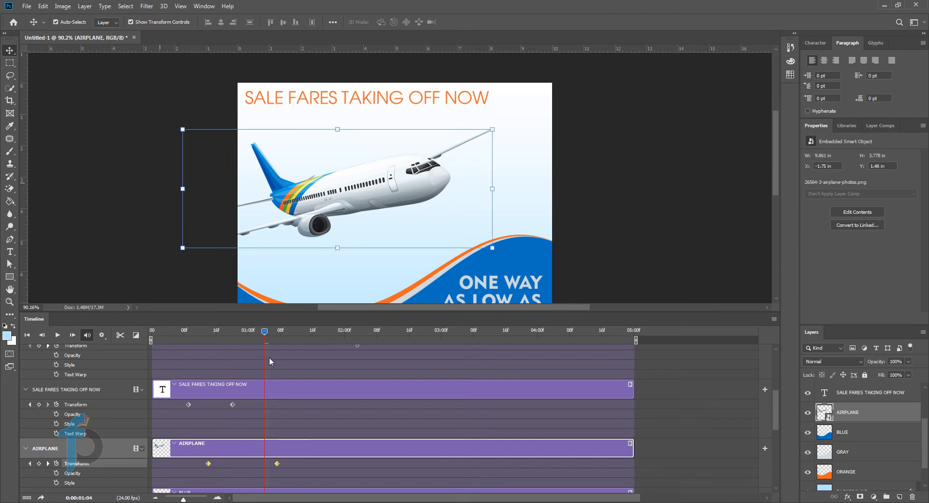
drag(265, 333, 241, 339)
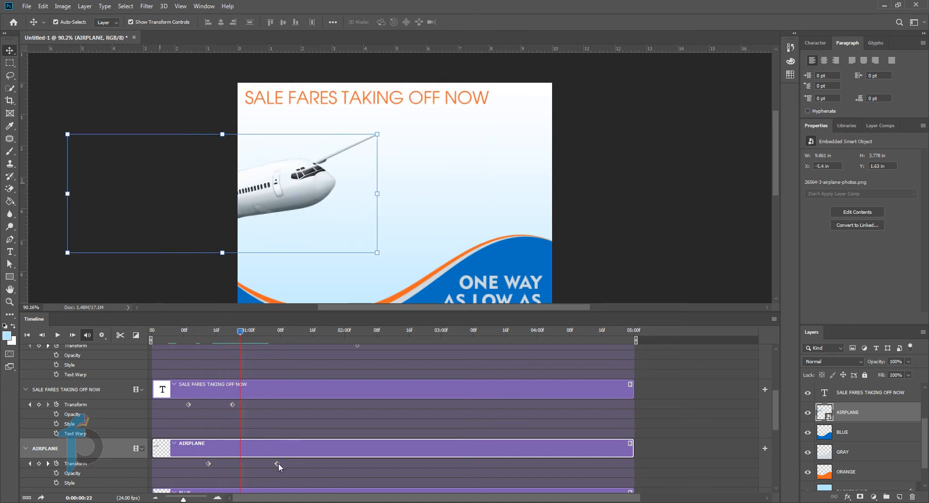
- Move the AIRPLANE layer's ending Transform keyframe earlier, to about 0:00:01:01
click(277, 464)
drag(266, 463, 263, 464)
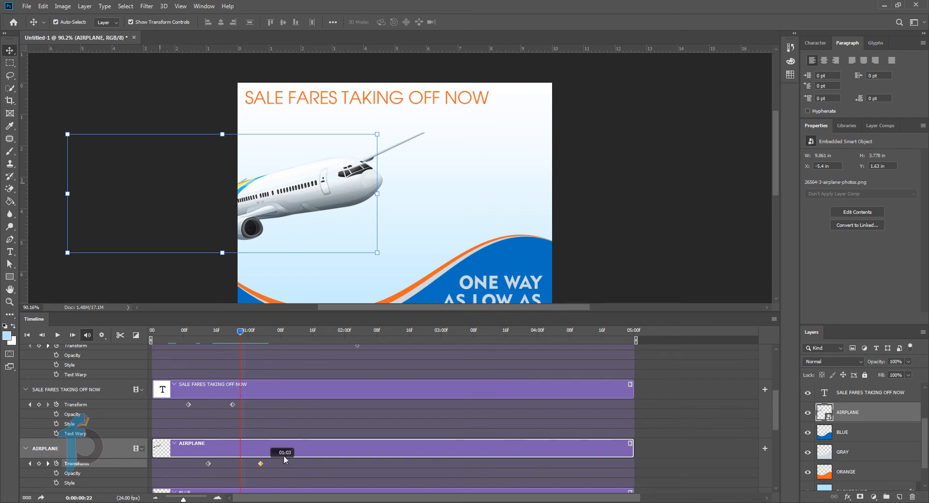
scroll(381, 413, down, 2)
scroll(394, 412, down, 1)
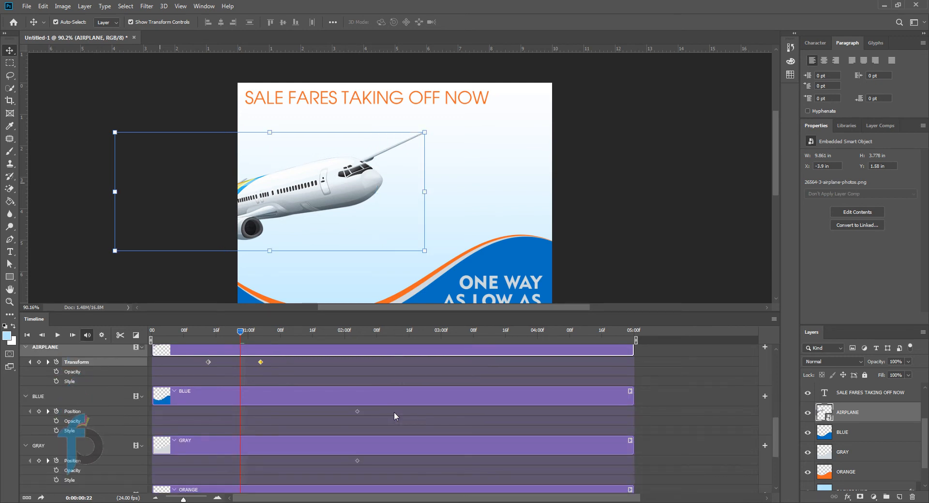
scroll(395, 411, up, 3)
scroll(457, 213, down, 1)
scroll(457, 213, down, 2)
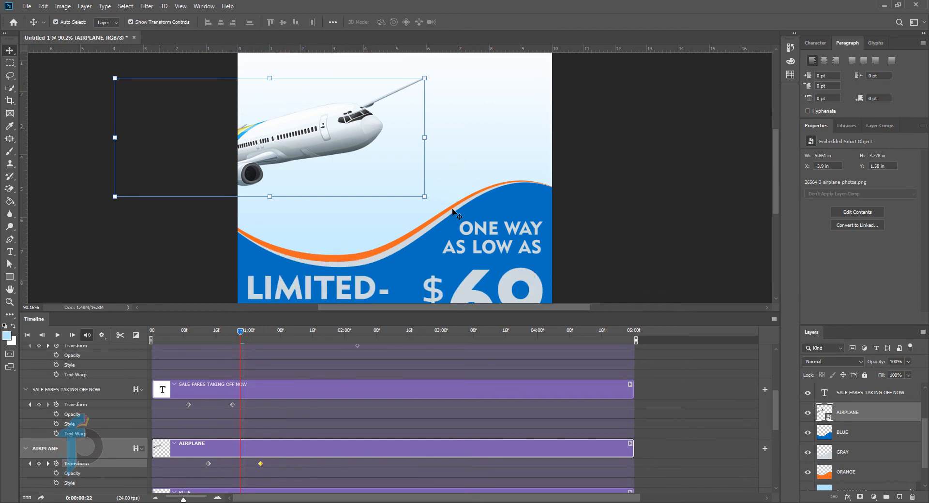
scroll(454, 213, up, 1)
scroll(453, 212, down, 1)
scroll(453, 213, down, 1)
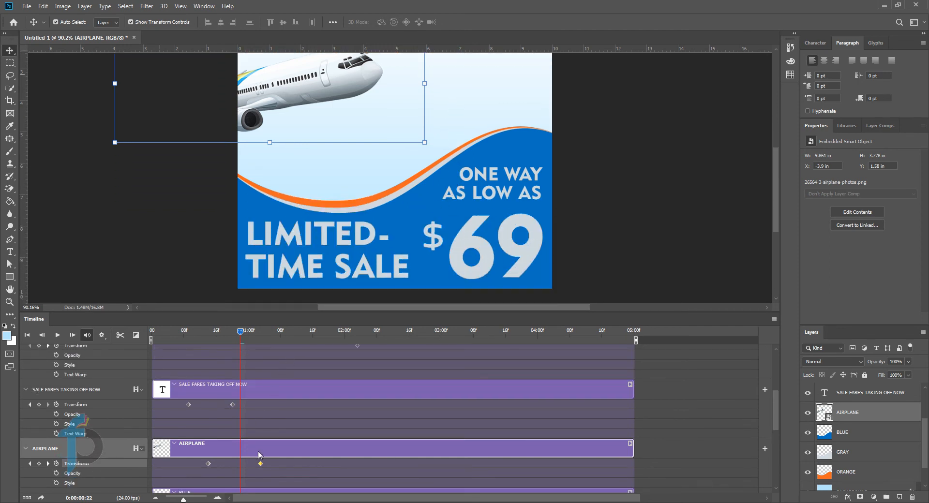
drag(260, 464, 254, 466)
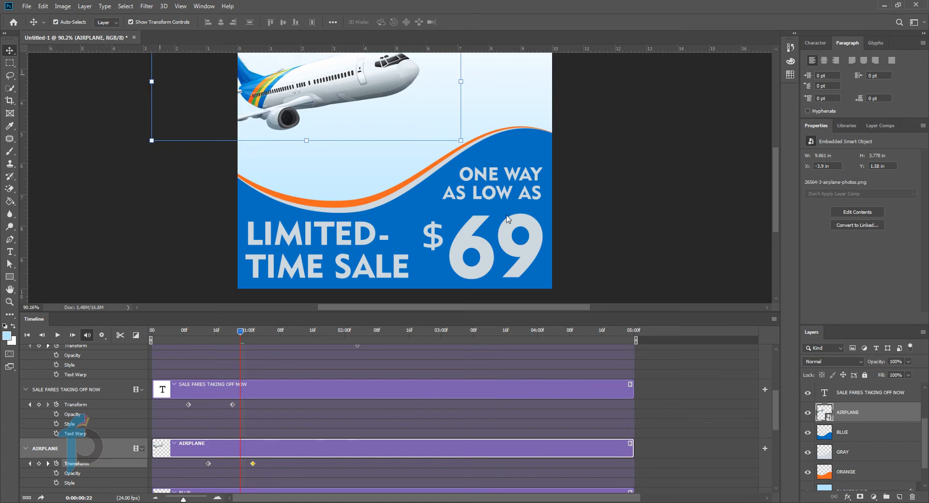
scroll(518, 196, up, 4)
scroll(518, 196, up, 1)
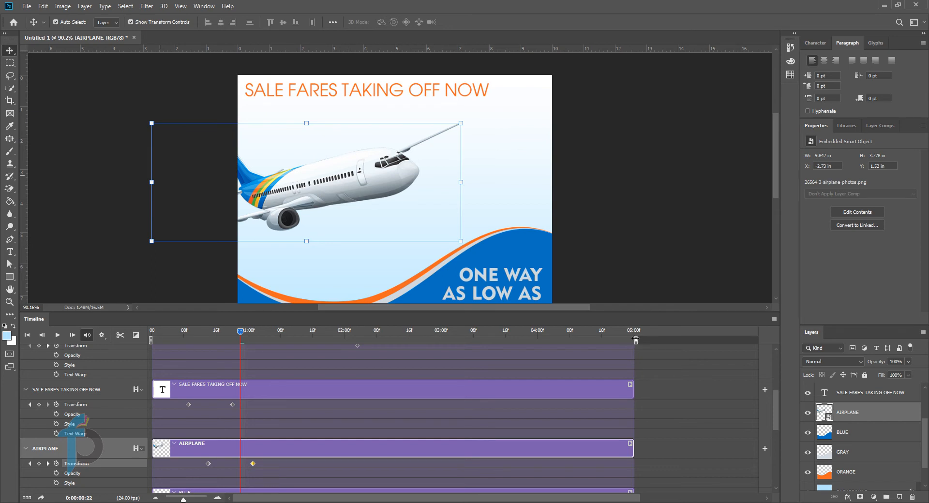
- Shorten the timeline's work area to end at about 0:00:01:06 and play back the headline and airplane animation
mouse_move(635, 339)
mouse_down()
mouse_move(465, 340)
mouse_move(634, 339)
mouse_up()
drag(620, 342, 273, 341)
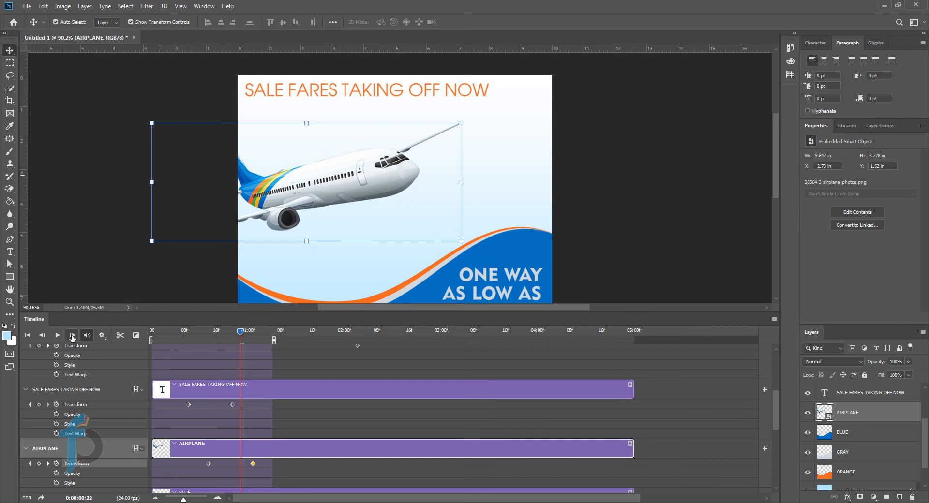
click(57, 335)
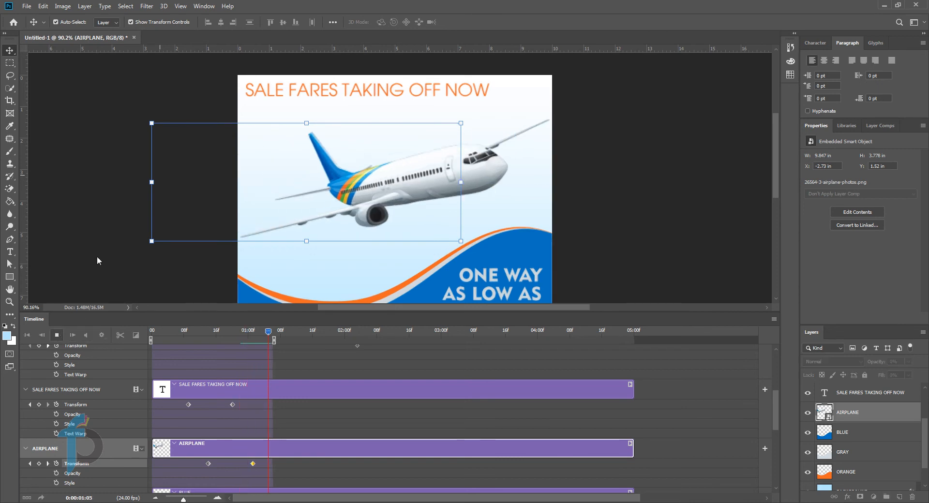
click(57, 334)
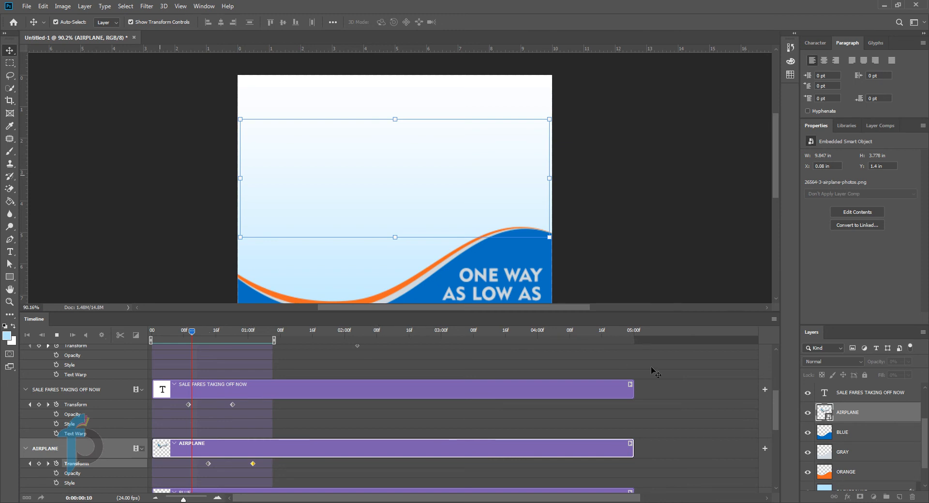
key(space)
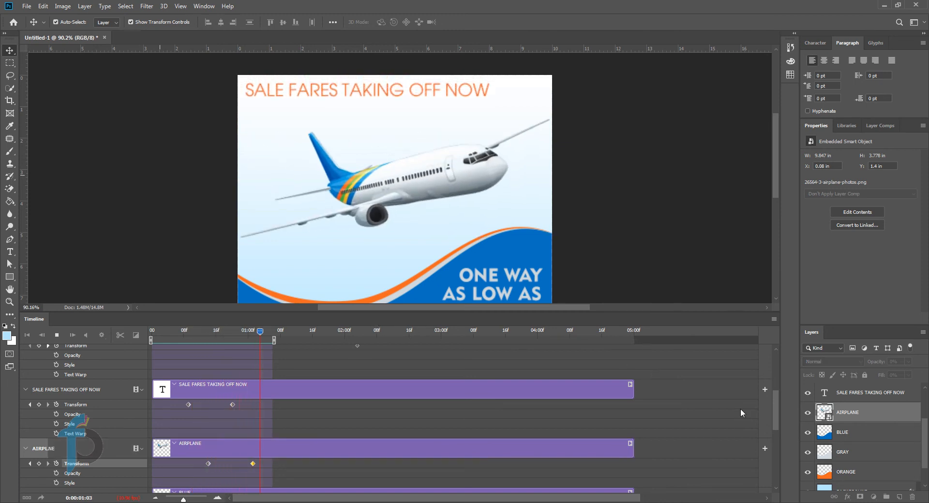
click(740, 408)
- With BLUE, GRAY and ORANGE selected together, move the waves below the canvas to Y 10.25 in at 0:00:01:15
scroll(304, 391, down, 7)
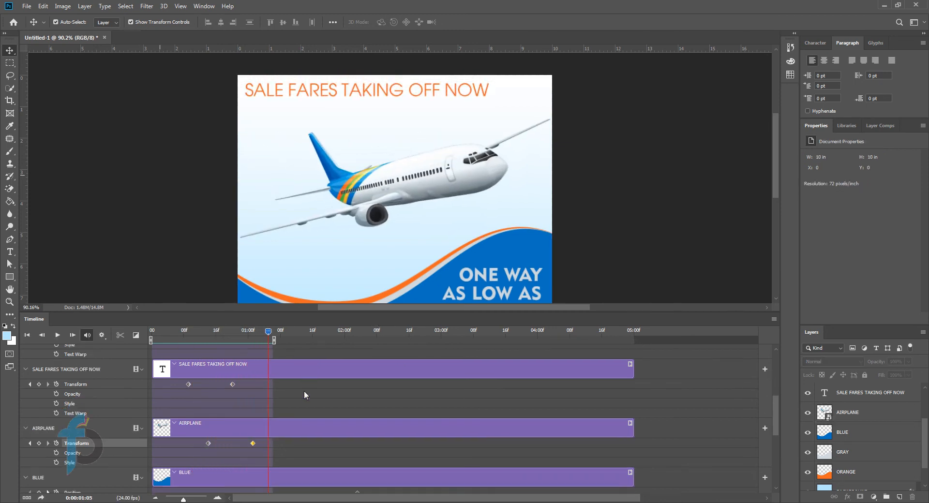
scroll(339, 373, up, 4)
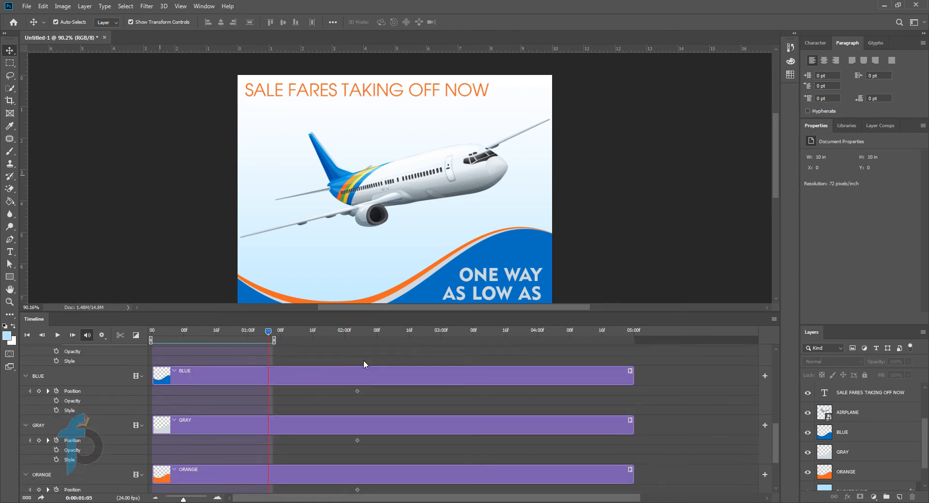
scroll(445, 272, down, 1)
scroll(445, 273, down, 4)
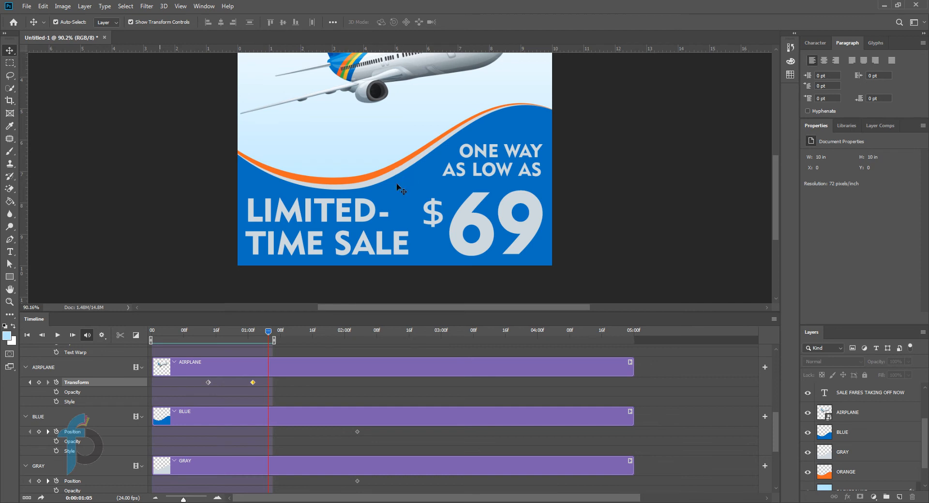
scroll(863, 438, down, 2)
click(850, 403)
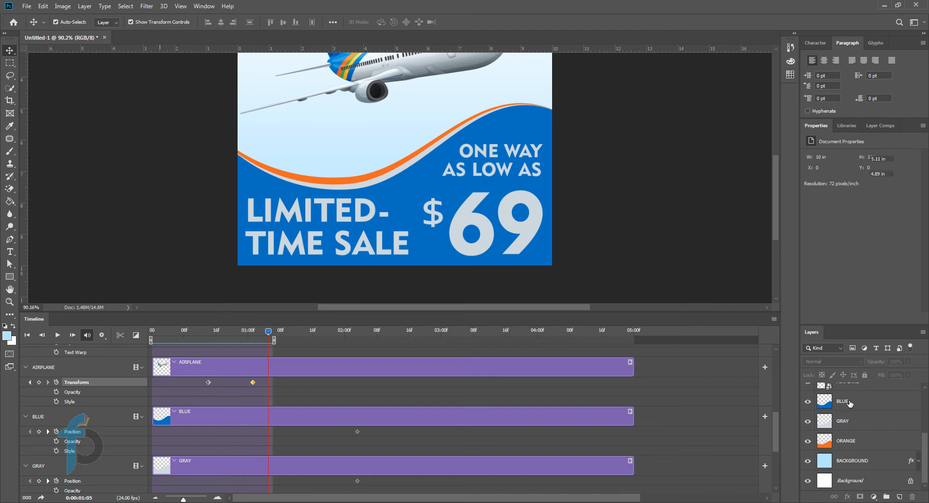
shift+click(861, 444)
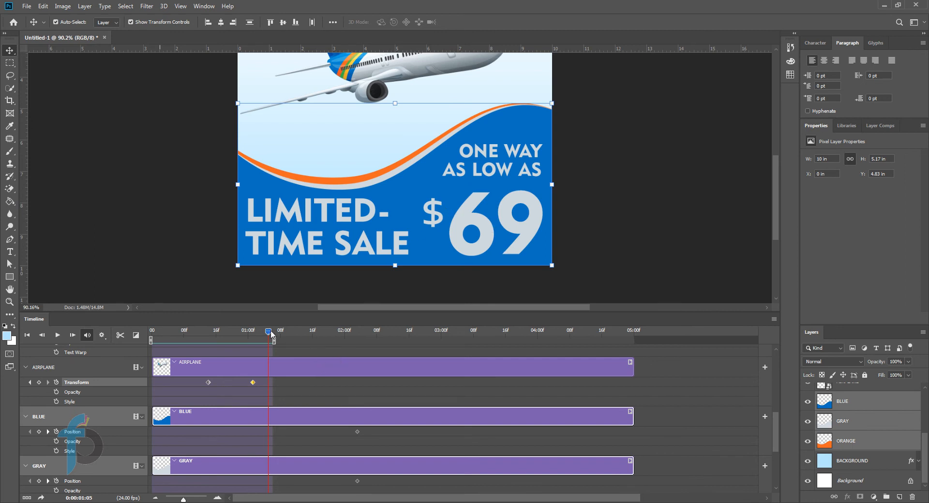
drag(272, 333, 309, 334)
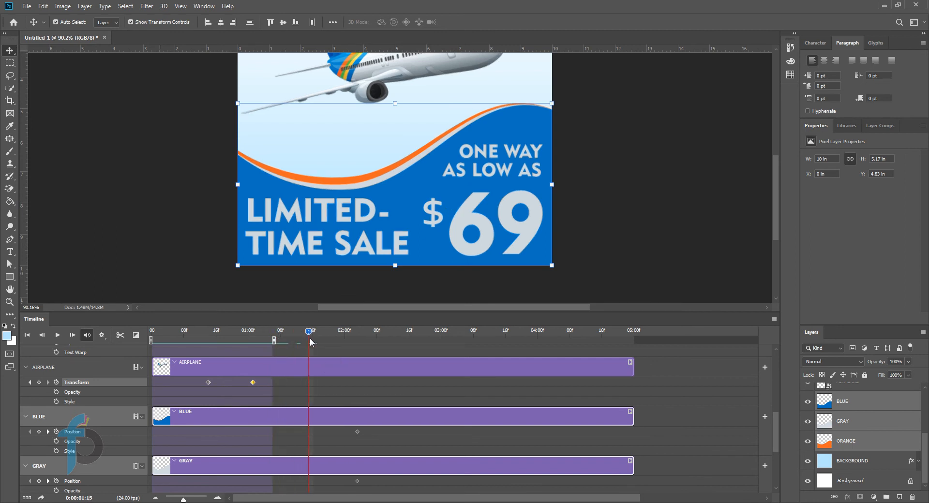
scroll(352, 426, down, 2)
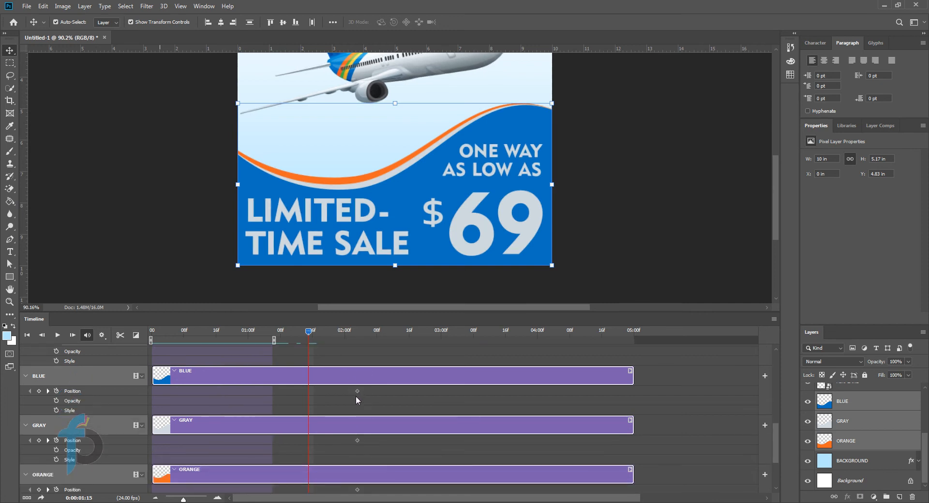
scroll(356, 389, down, 1)
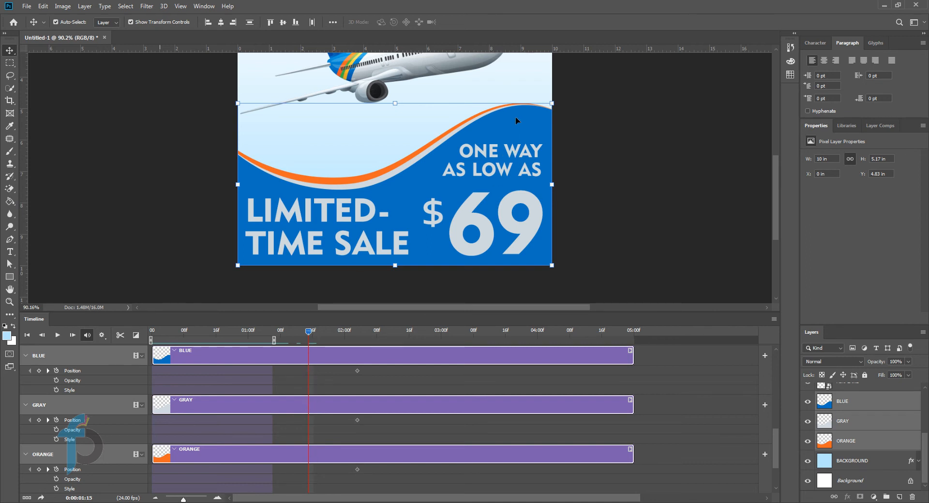
drag(521, 112, 515, 68)
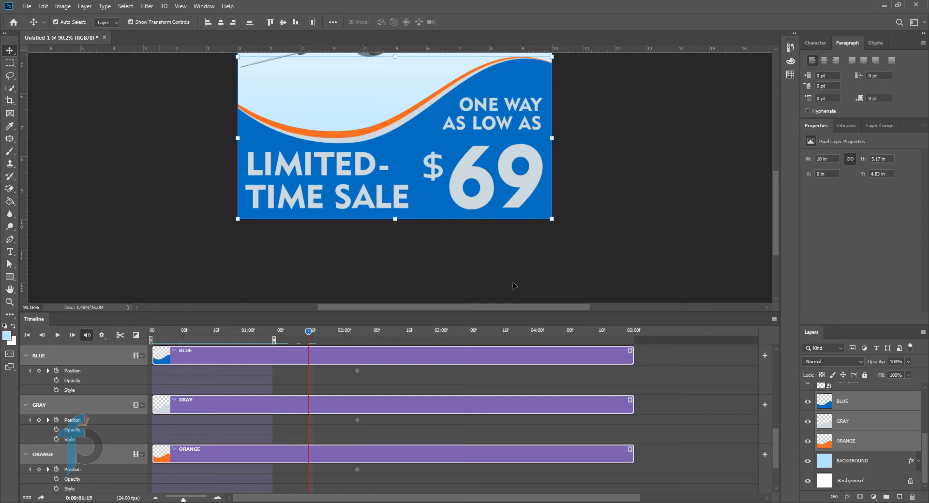
drag(513, 282, 506, 235)
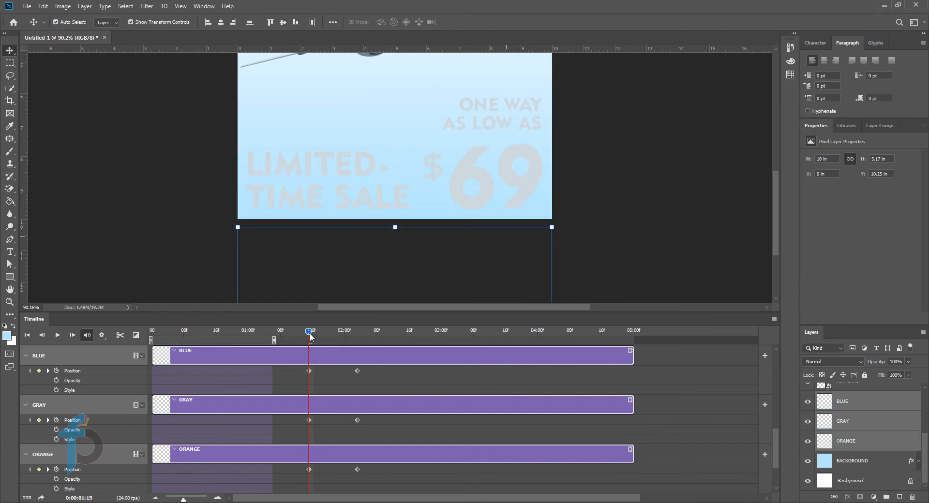
- Stagger the wave Position keyframes: ORANGE at about 01:03 and 01:15, GRAY at about 01:09 and 01:19, BLUE's ending one at about 01:23
drag(309, 333, 355, 412)
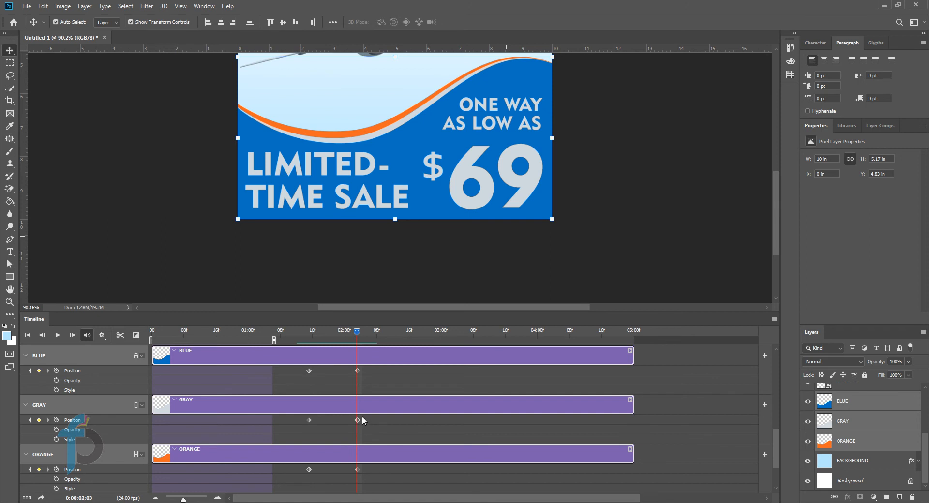
click(357, 468)
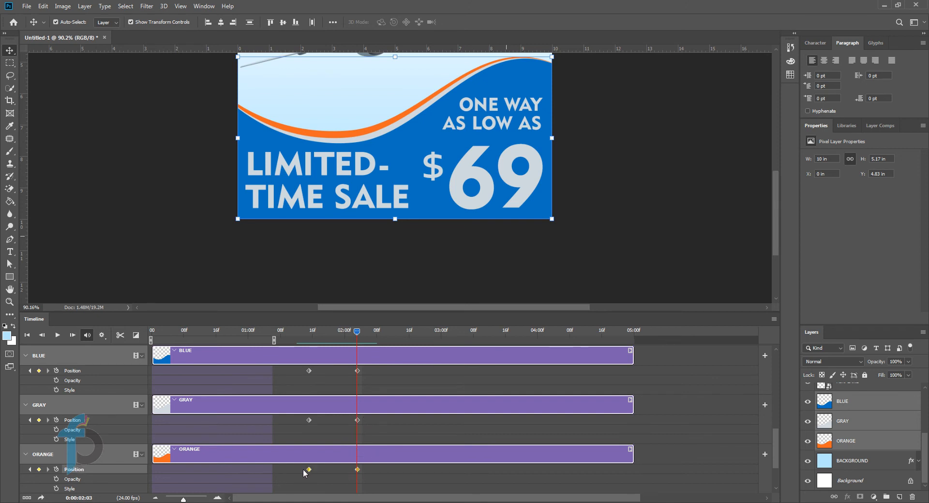
drag(309, 469, 285, 469)
shift+click(309, 420)
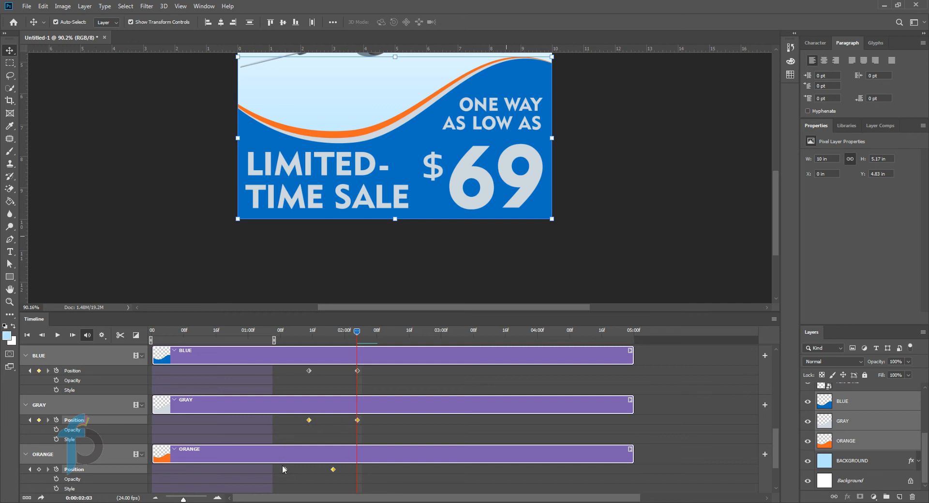
mouse_move(310, 422)
mouse_down()
mouse_move(284, 423)
mouse_move(333, 420)
mouse_move(324, 421)
mouse_up()
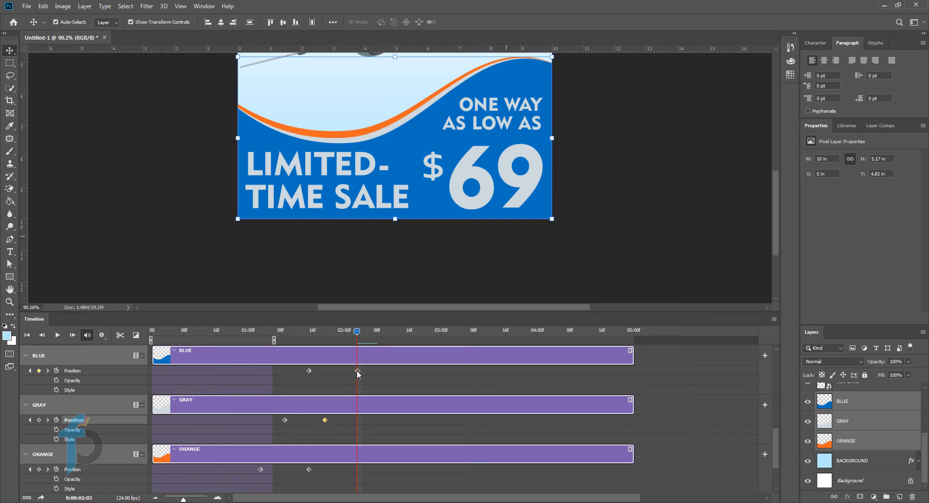
drag(357, 371, 333, 375)
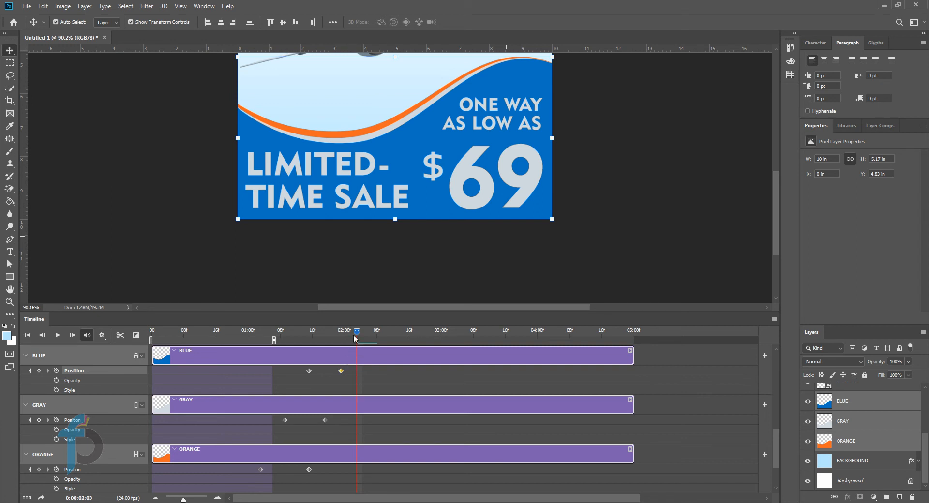
- Return the playhead to 0:00:00:00 and extend the work area's end to about 0:00:02:03
drag(357, 333, 150, 334)
scroll(318, 400, up, 3)
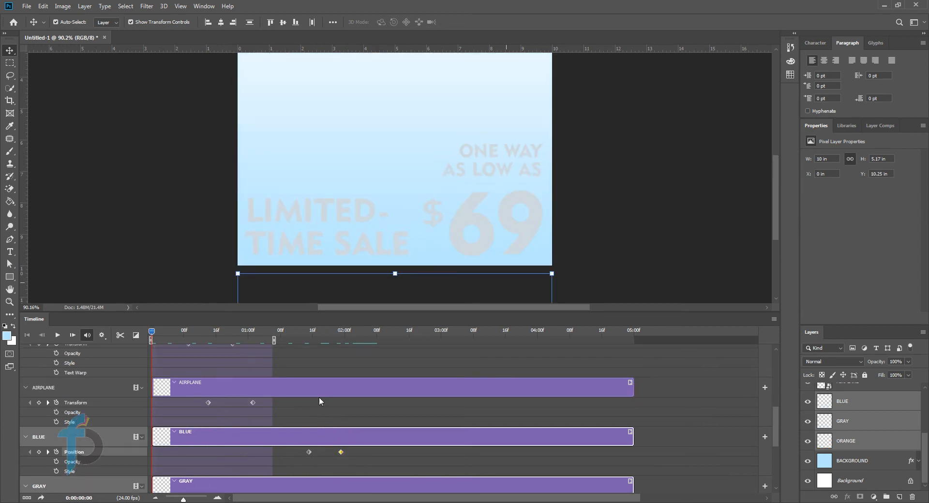
scroll(314, 396, up, 5)
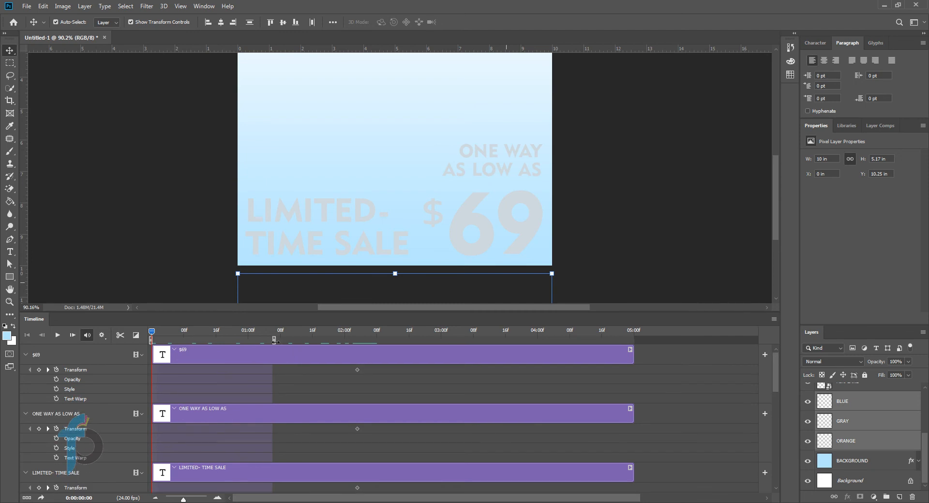
drag(274, 340, 358, 340)
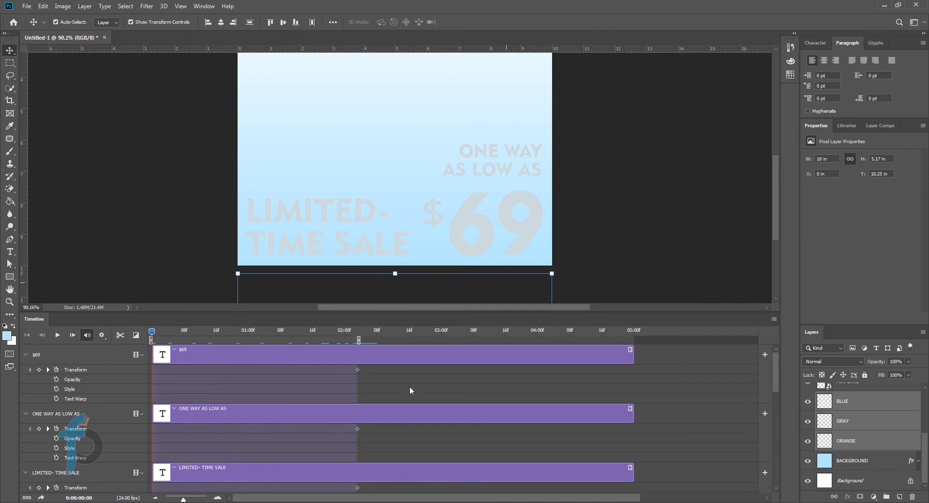
- Shift all six Position keyframes of ORANGE, GRAY and BLUE earlier together by about 4 frames, with BLUE ending at about 0:00:01:19
scroll(399, 401, down, 10)
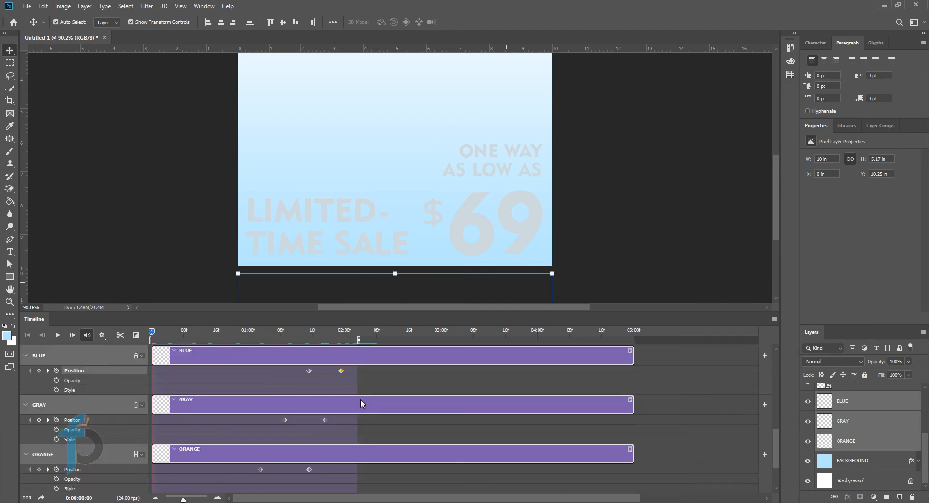
scroll(361, 399, down, 3)
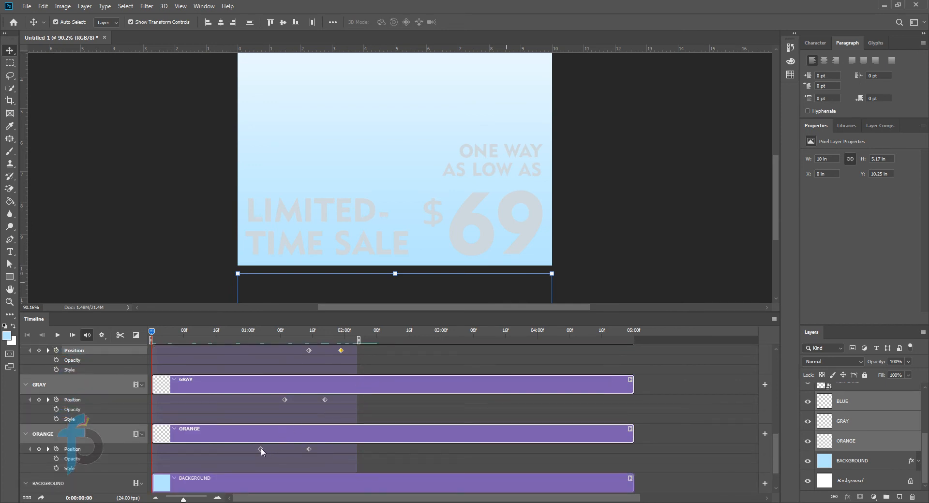
click(260, 448)
shift+click(308, 448)
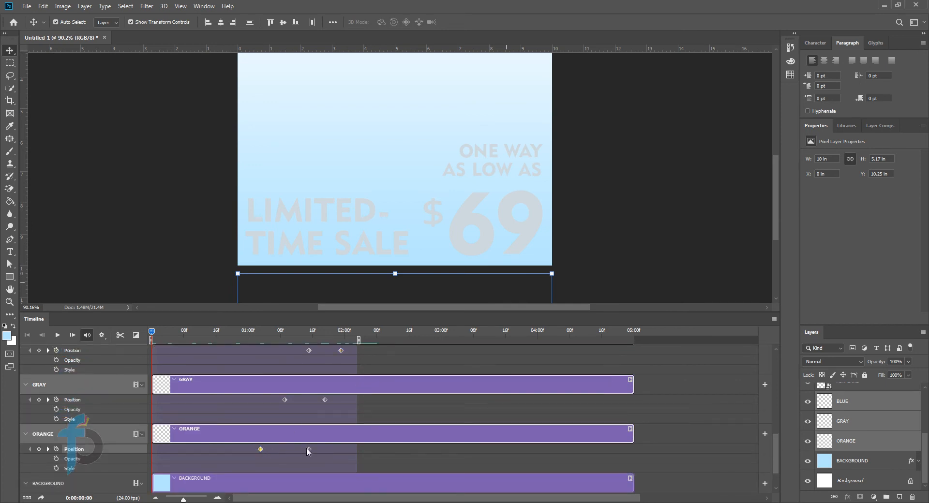
shift+click(285, 400)
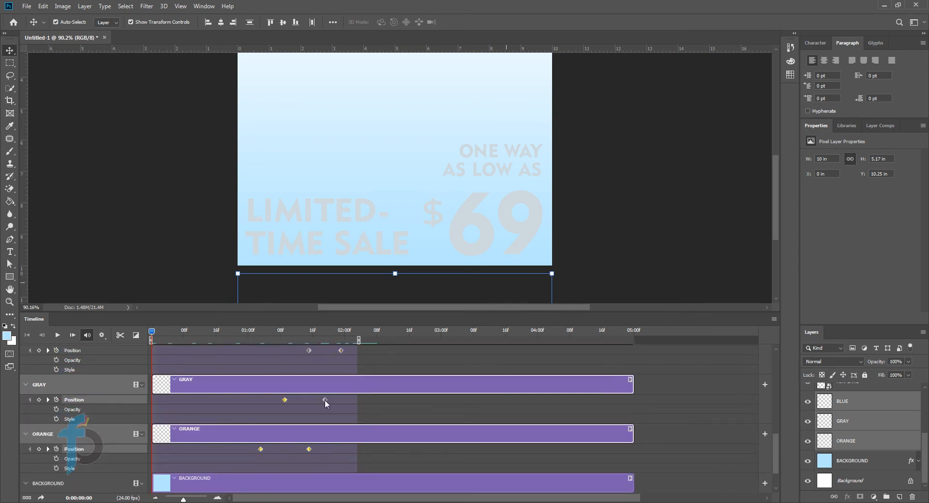
shift+click(308, 350)
scroll(339, 382, up, 2)
shift+click(341, 350)
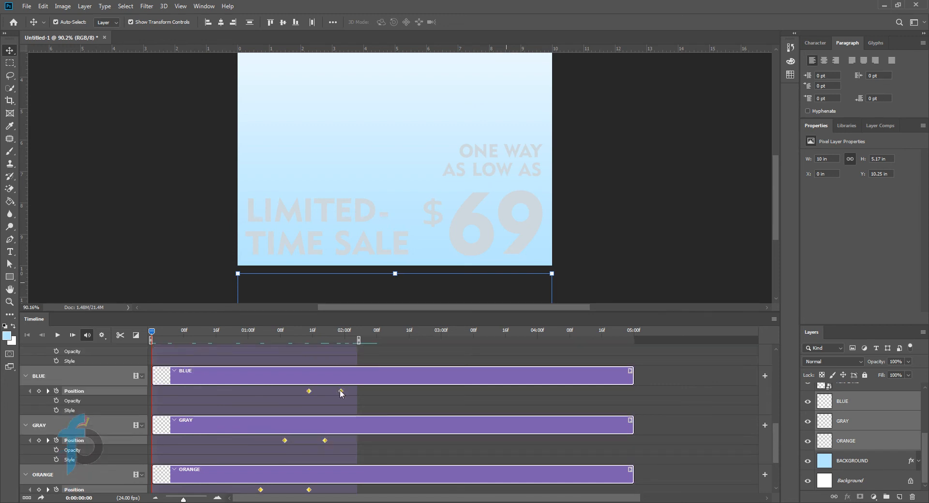
drag(340, 393, 323, 396)
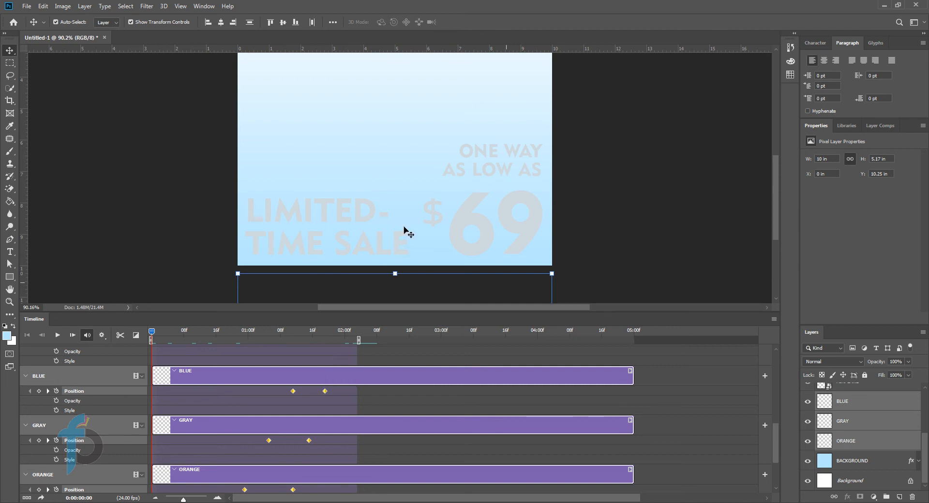
scroll(406, 225, up, 2)
scroll(410, 222, down, 2)
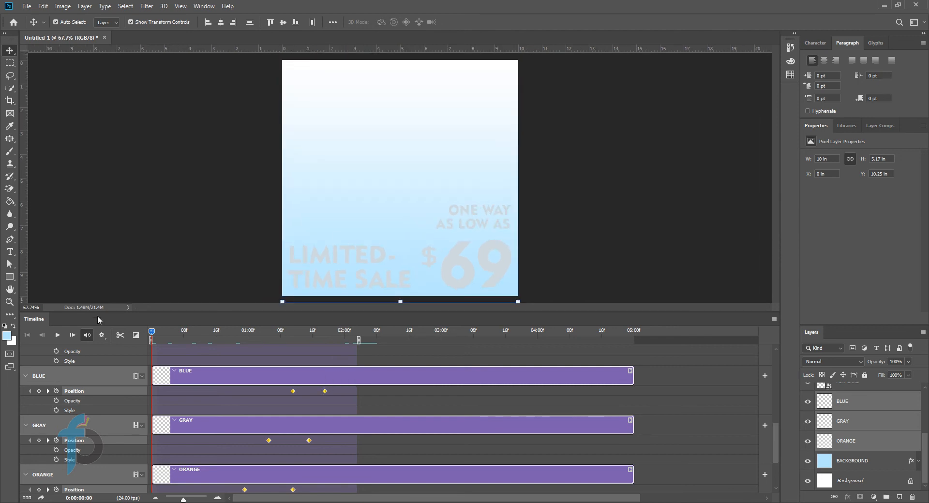
- Preview the animation and shift all six wave Position keyframes earlier together, with BLUE ending at about 0:00:01:08
click(58, 335)
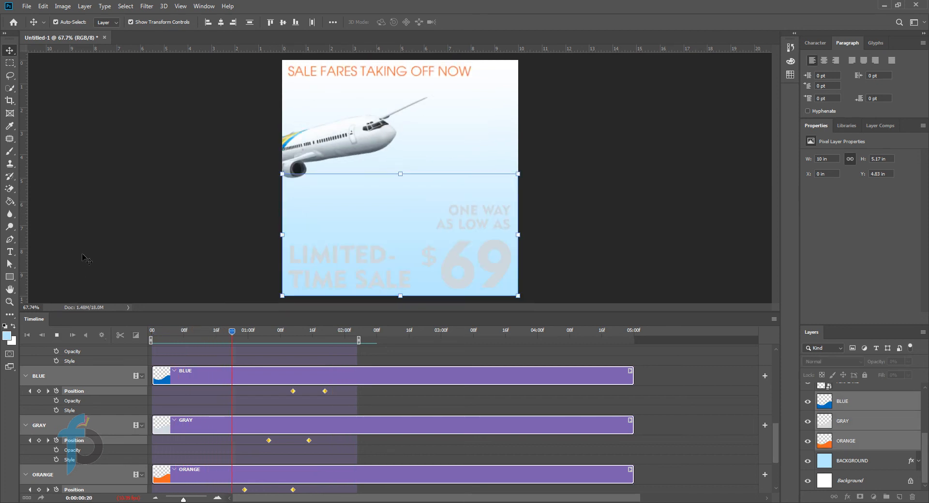
click(57, 336)
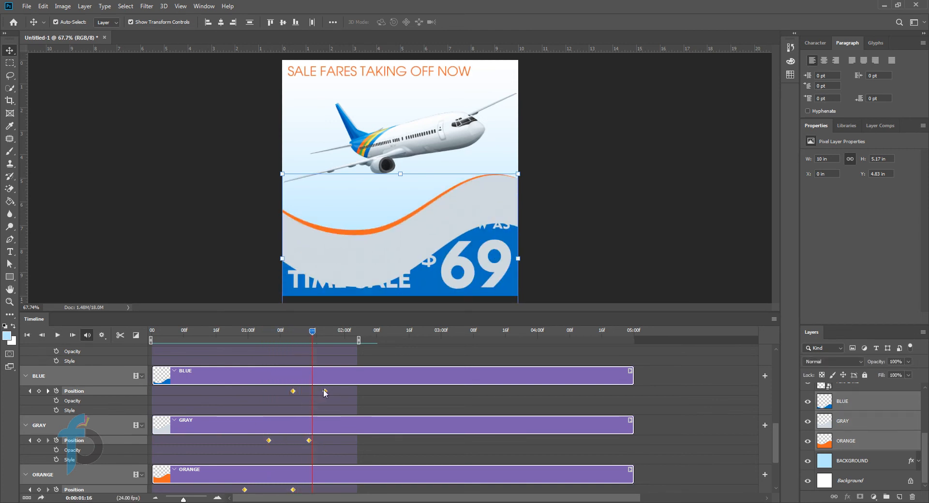
drag(324, 391, 317, 390)
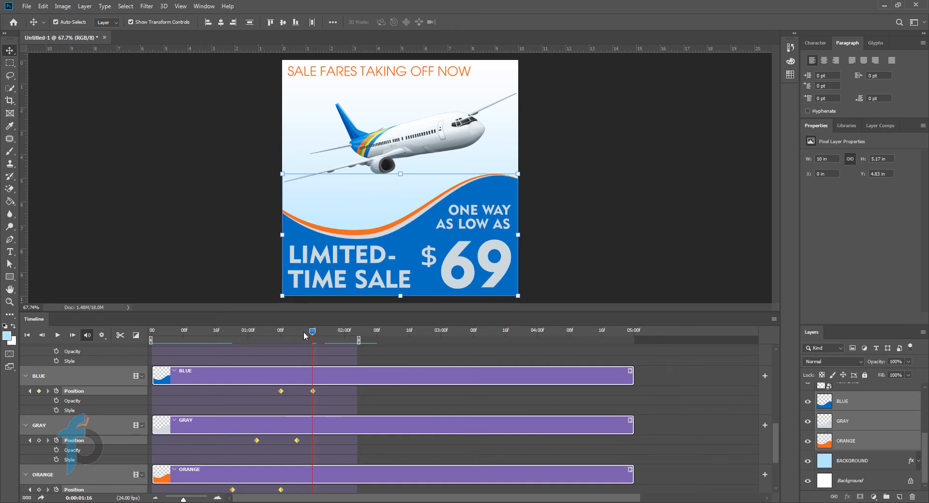
drag(308, 332, 241, 348)
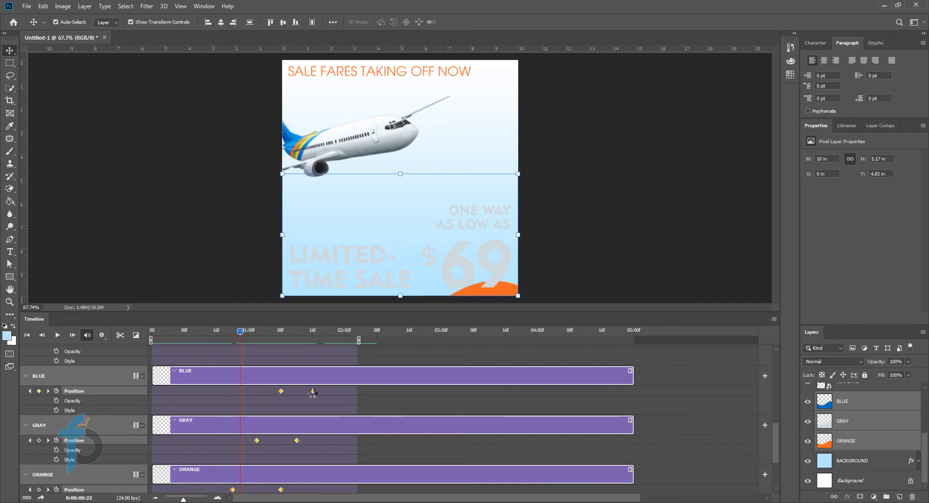
drag(312, 391, 280, 393)
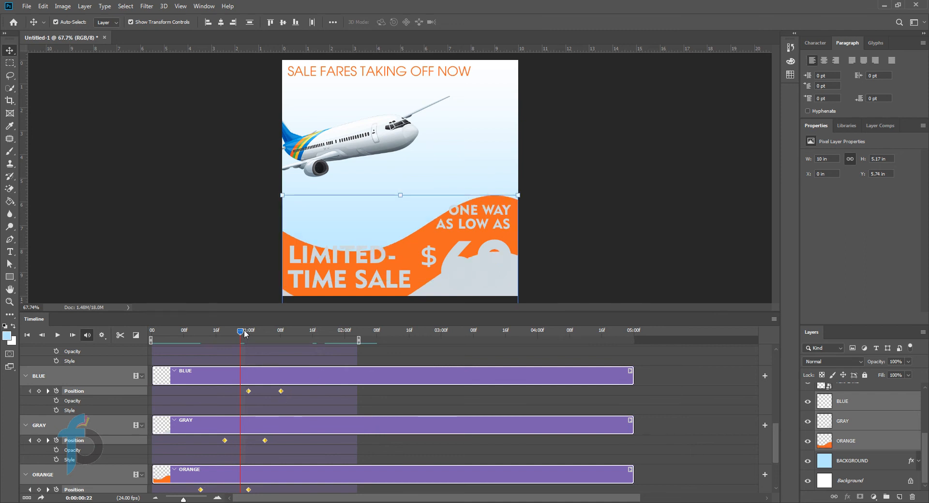
- Play the animation from the start, stop at 0:00:00:15 and add an Opacity keyframe to BACKGROUND there
drag(238, 334, 132, 328)
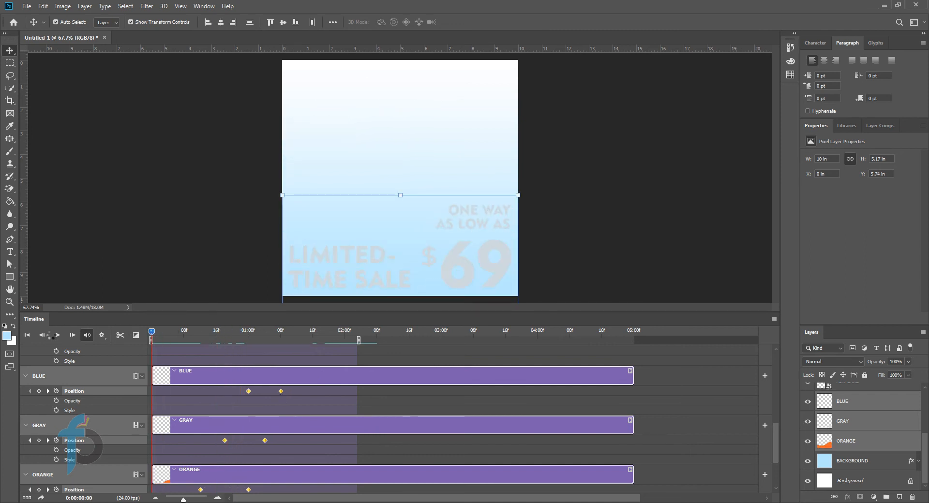
click(57, 335)
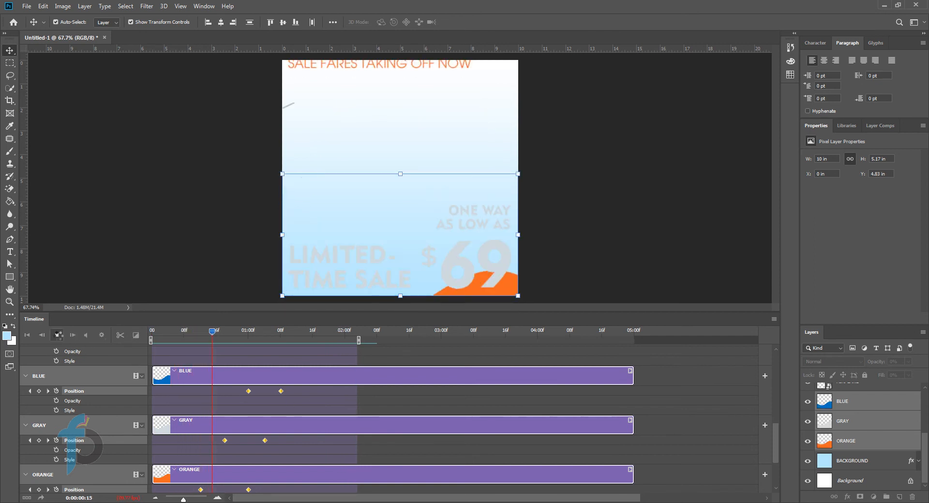
click(57, 334)
scroll(361, 422, down, 3)
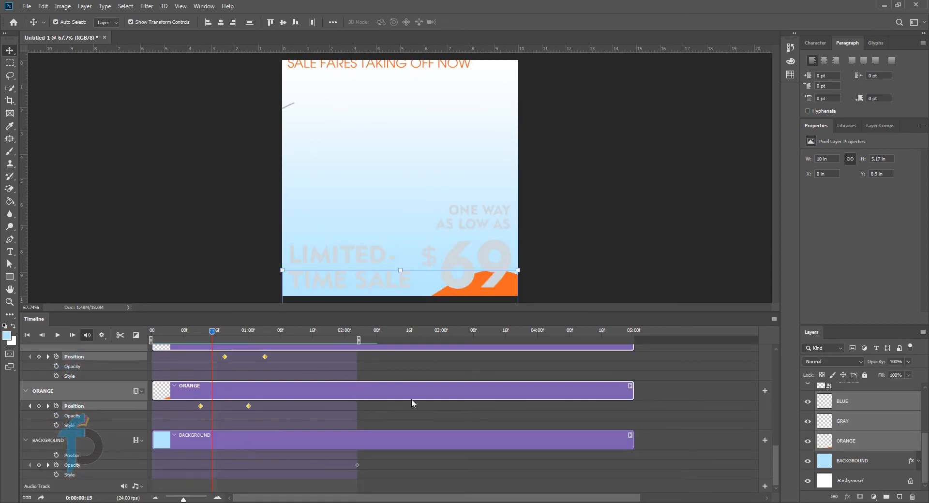
scroll(439, 412, up, 2)
scroll(439, 412, down, 2)
mouse_move(213, 332)
mouse_down()
mouse_move(237, 333)
mouse_move(196, 342)
mouse_move(212, 342)
mouse_up()
click(39, 465)
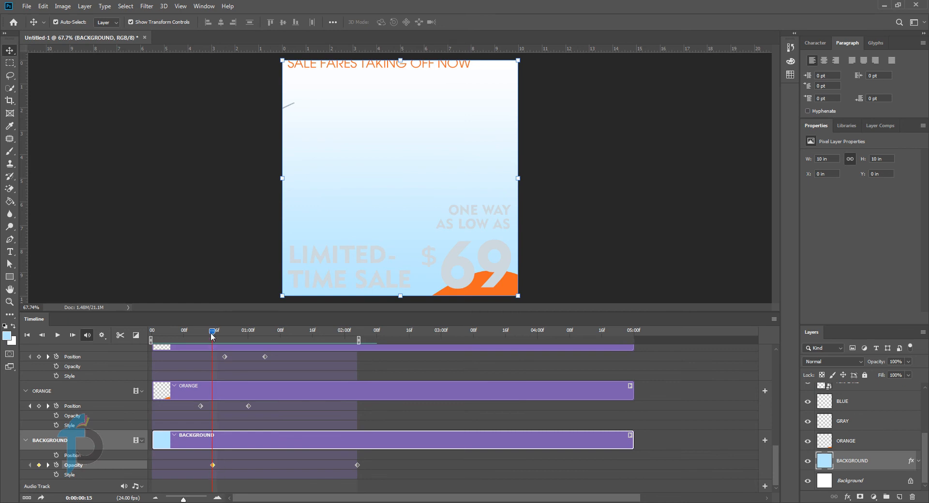
- Set BACKGROUND's opacity to 0% at 0:00:00:00 to make it fade in
drag(211, 333, 151, 334)
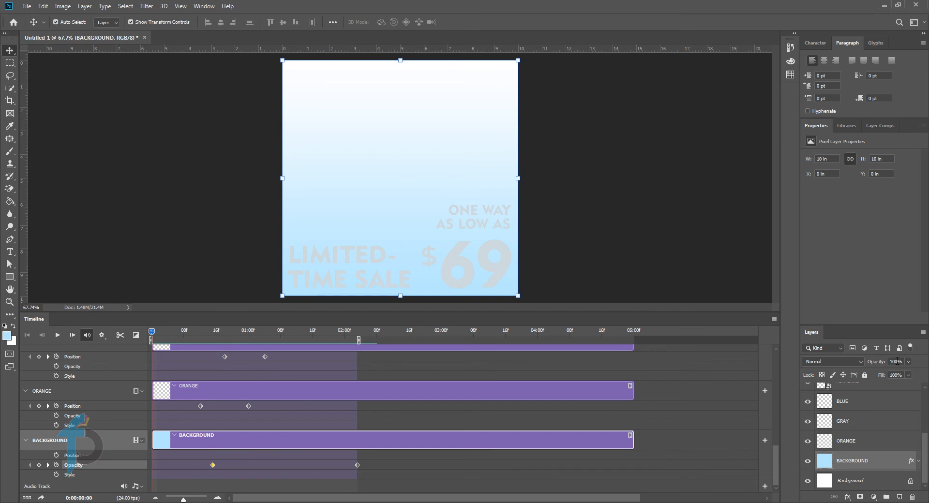
click(902, 361)
text(0)
key(Return)
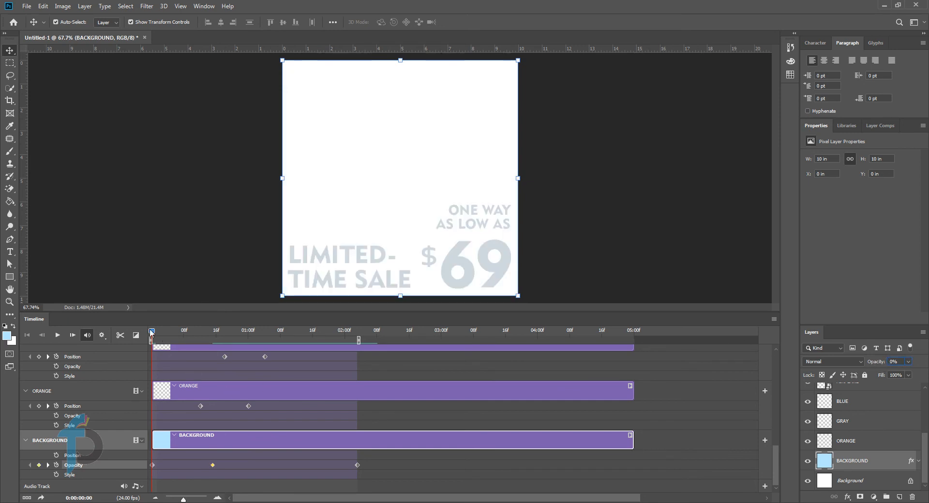
mouse_move(151, 333)
mouse_down()
mouse_move(256, 333)
mouse_move(134, 328)
mouse_up()
- Scrub through the animation to 0:00:01:12 and move the Transform keyframe of LIMITED- TIME SALE to about 0:00:01:16
scroll(448, 413, up, 3)
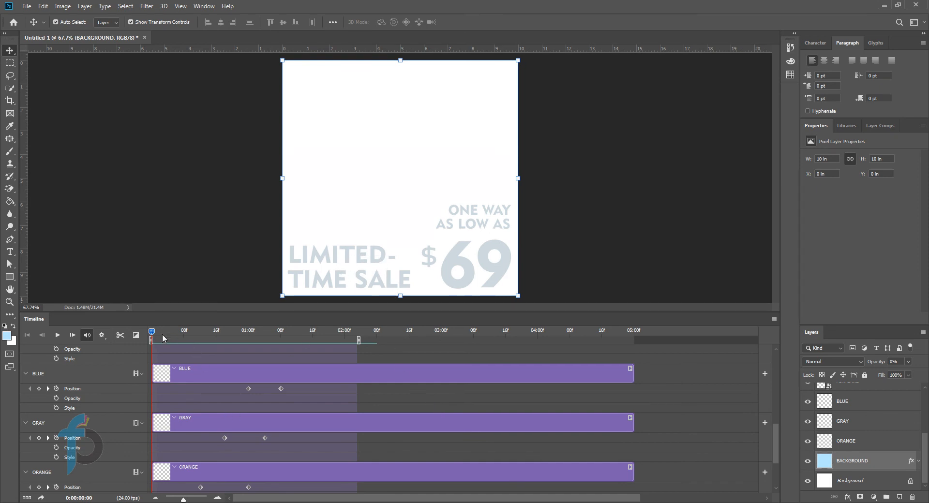
drag(161, 337, 281, 344)
drag(279, 343, 296, 344)
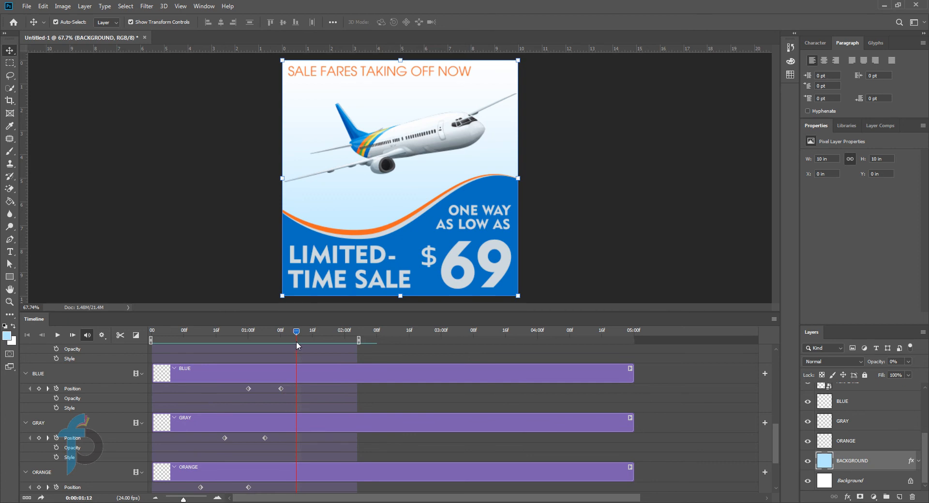
click(372, 261)
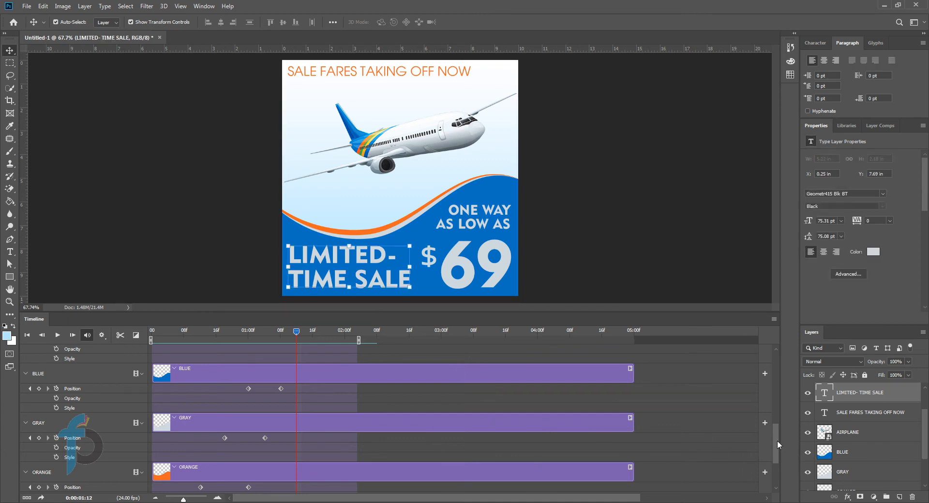
drag(776, 441, 791, 383)
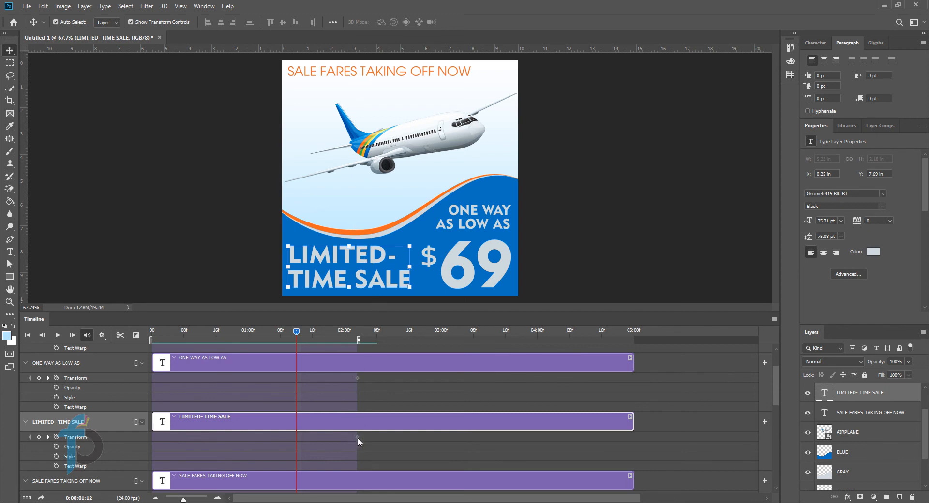
drag(357, 437, 312, 439)
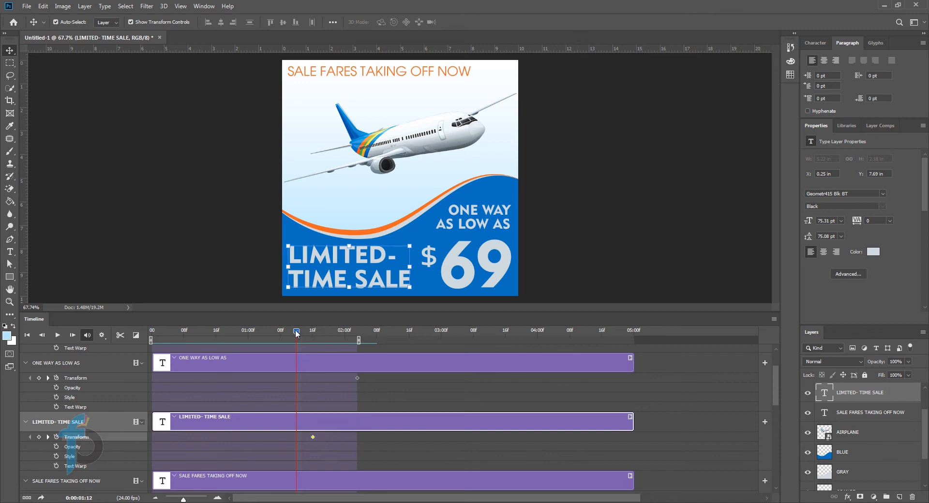
- At 0:00:01:08, move LIMITED- TIME SALE off the canvas's left side to X -5.44 in and scrub the entrance
drag(296, 334, 280, 333)
drag(258, 257, 248, 254)
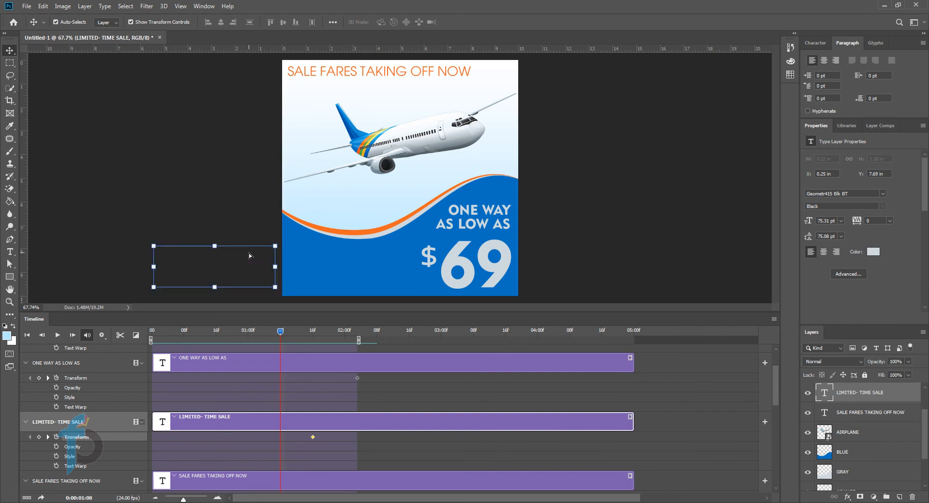
mouse_move(283, 334)
mouse_down()
mouse_move(307, 334)
mouse_move(253, 333)
mouse_move(288, 330)
mouse_up()
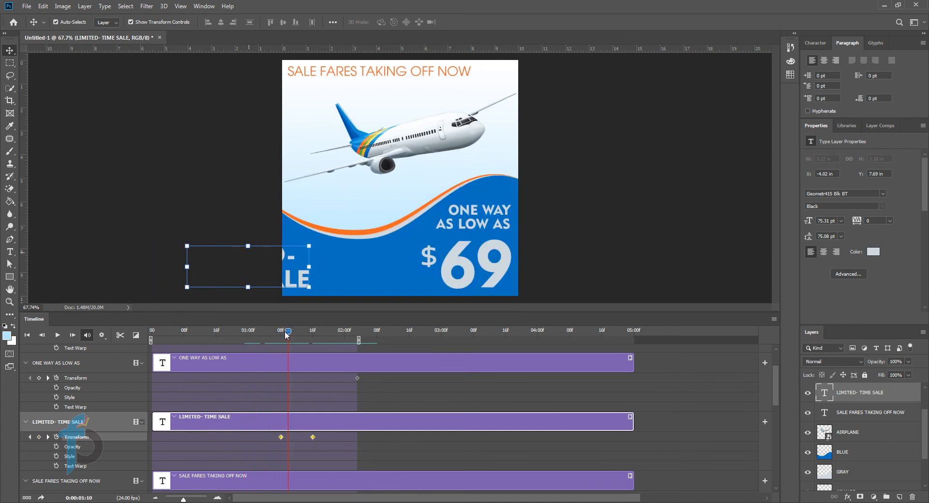
- Shift both Transform keyframes of LIMITED- TIME SALE earlier together to about 0:00:01:04 and 0:00:01:12
drag(284, 331, 272, 331)
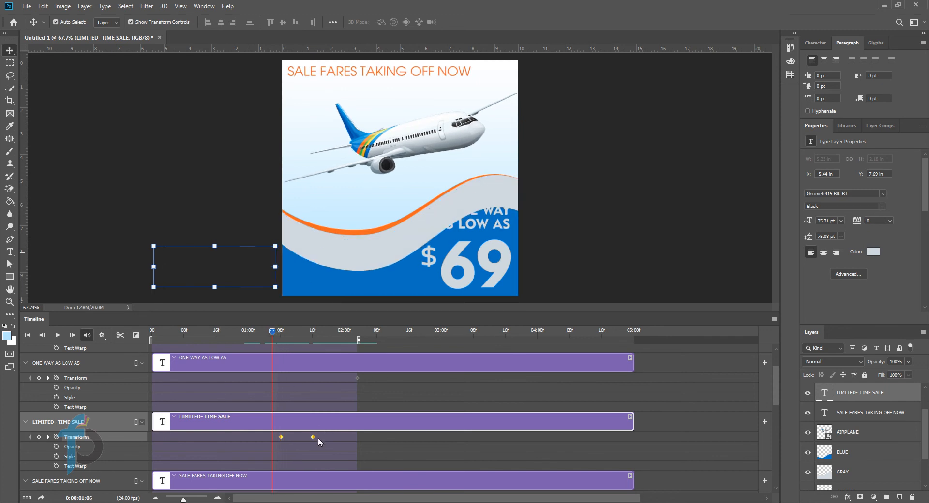
drag(313, 437, 297, 438)
click(276, 332)
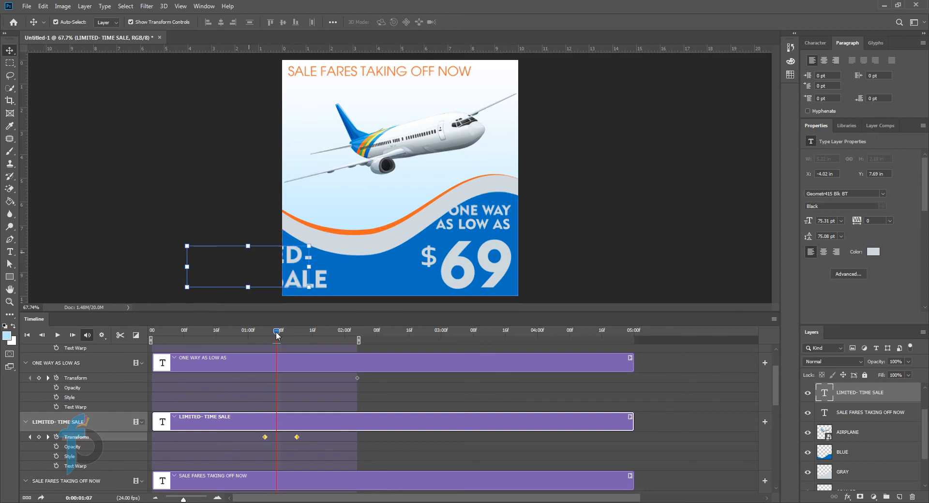
- Bring the playhead to 0:00:01:20 and move the $69 layer's Transform keyframe to that time
drag(276, 331, 329, 318)
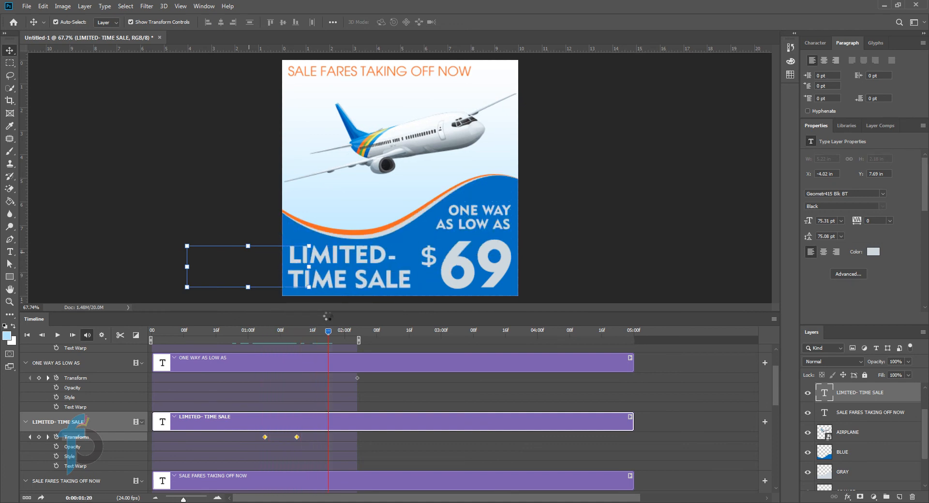
click(460, 264)
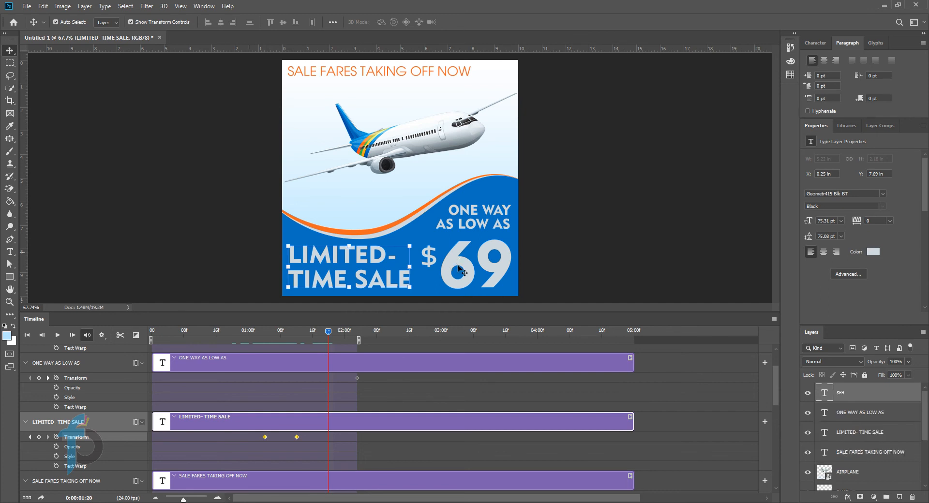
click(484, 261)
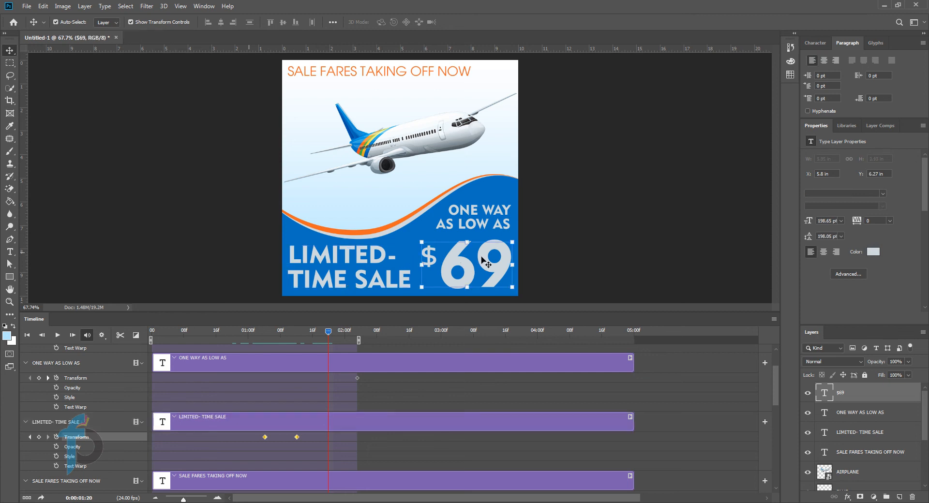
scroll(578, 404, up, 3)
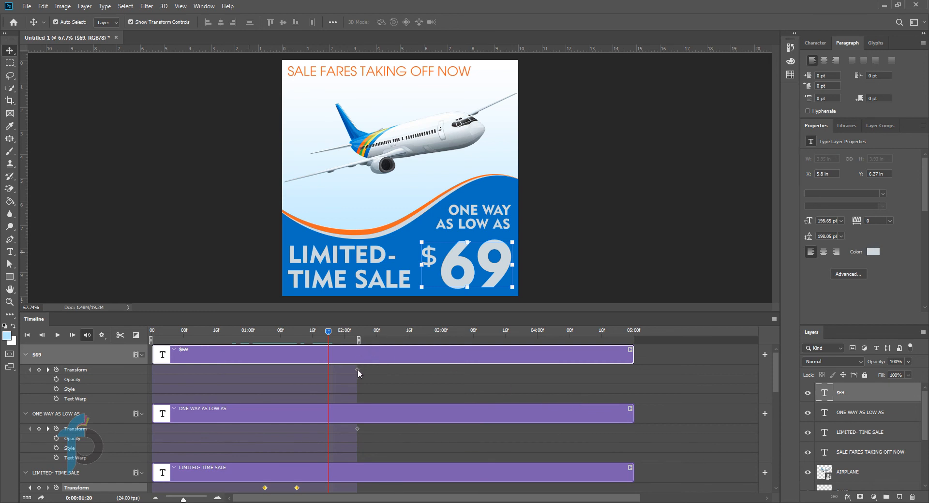
drag(357, 369, 329, 371)
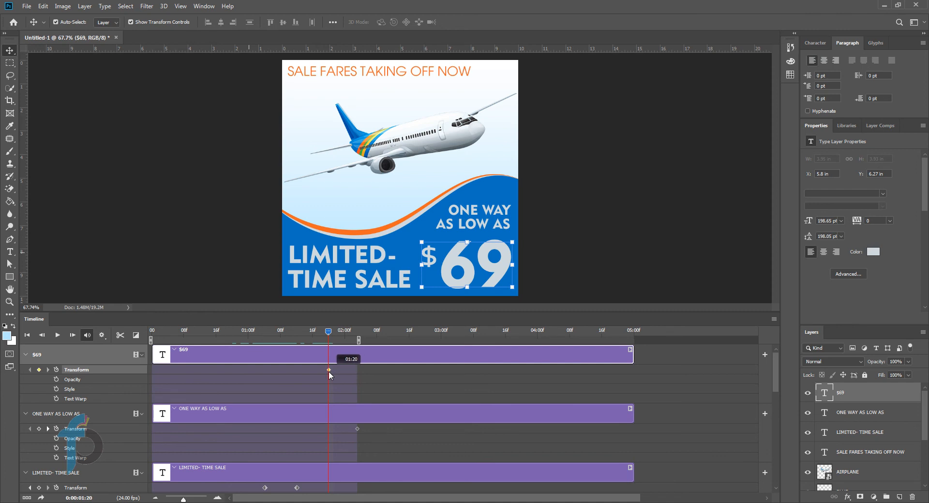
- At 0:00:01:14, move the $69 text off the canvas's right side to X 10.18 in, keeping Y at 6.27 in
drag(329, 331, 306, 340)
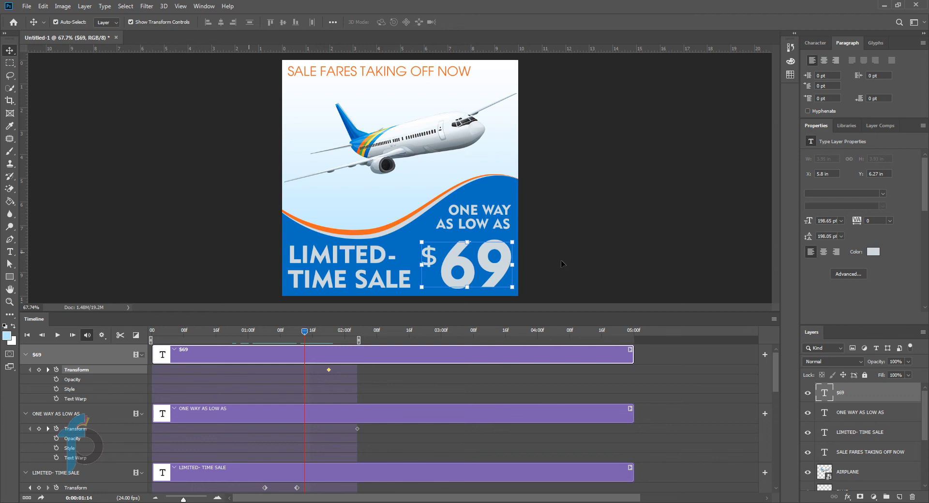
drag(561, 263, 594, 265)
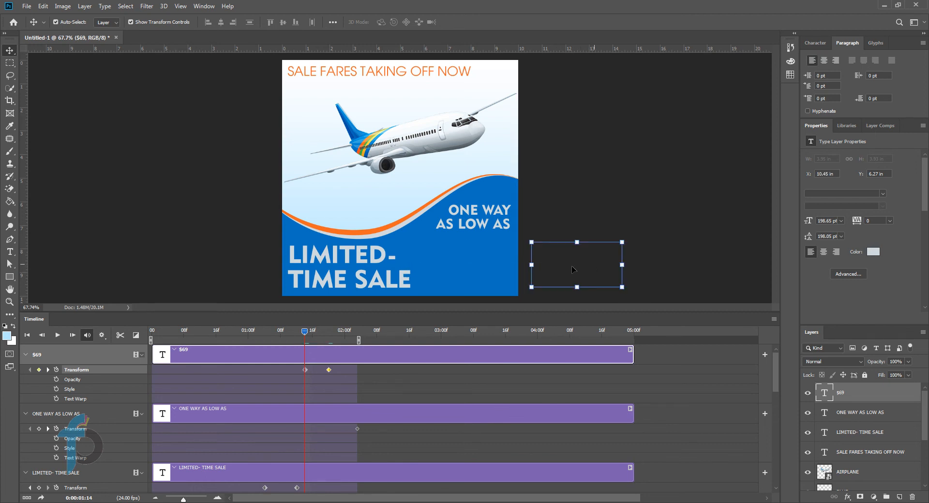
key(Left)
key(Left)
key(Left)
key(Left)
key(Left)
key(Left)
key(Left)
key(Left)
key(Left)
key(Left)
key(Left)
key(Left)
key(Left)
key(Left)
key(Left)
key(Left)
key(Left)
key(Left)
key(Left)
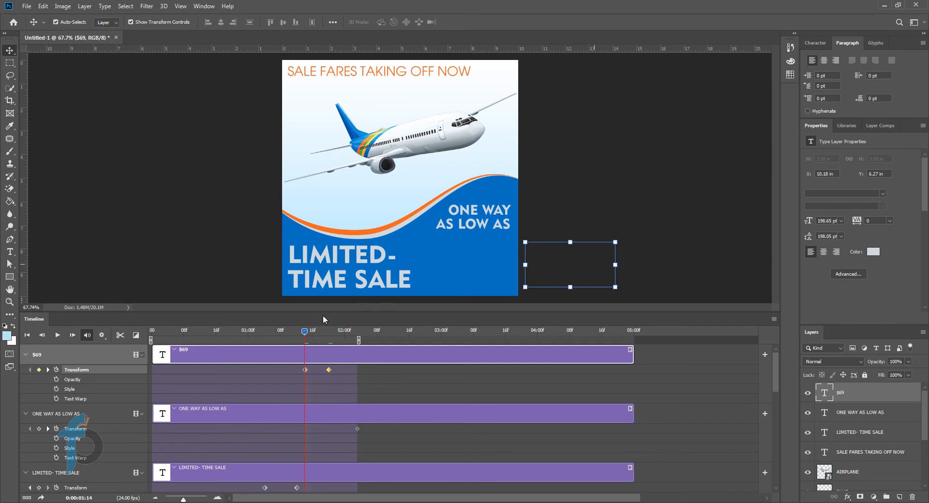
- Shift both $69 Transform keyframes earlier together to about 0:00:01:08 and 0:00:01:14, and scrub the entrance
drag(304, 329, 288, 340)
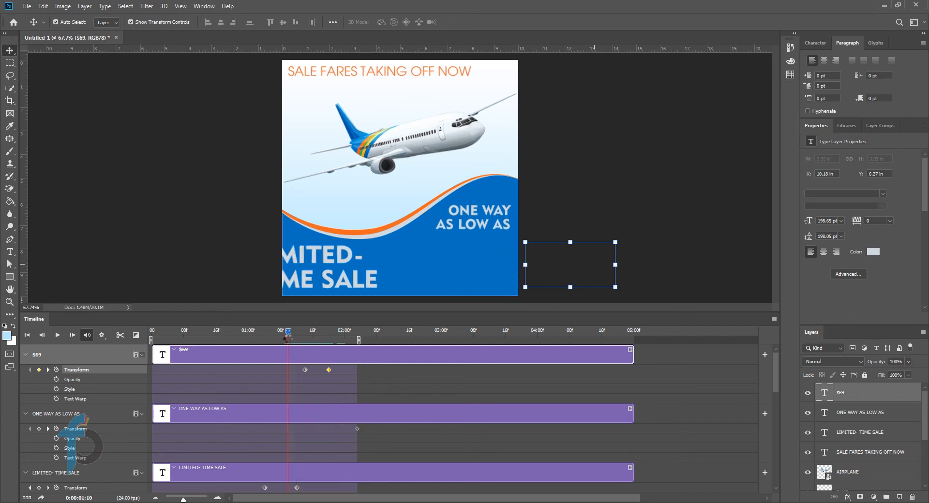
shift+click(329, 370)
drag(329, 369, 306, 371)
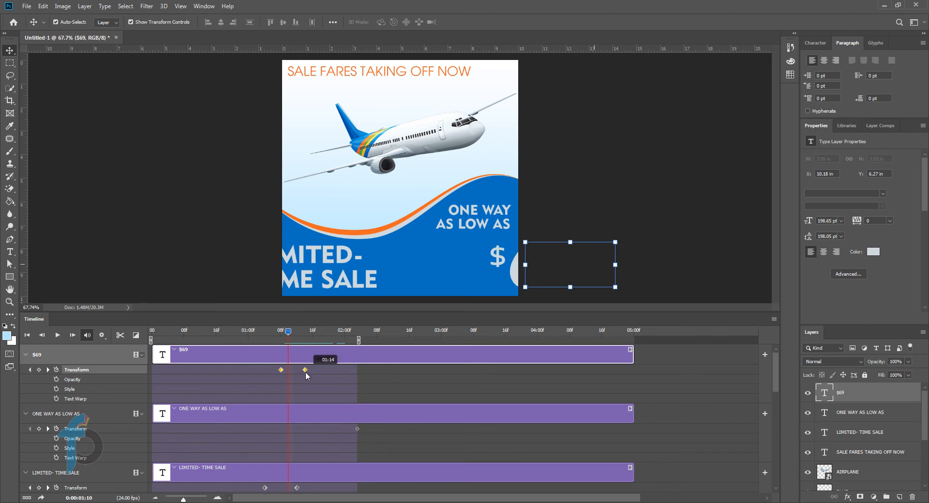
click(272, 331)
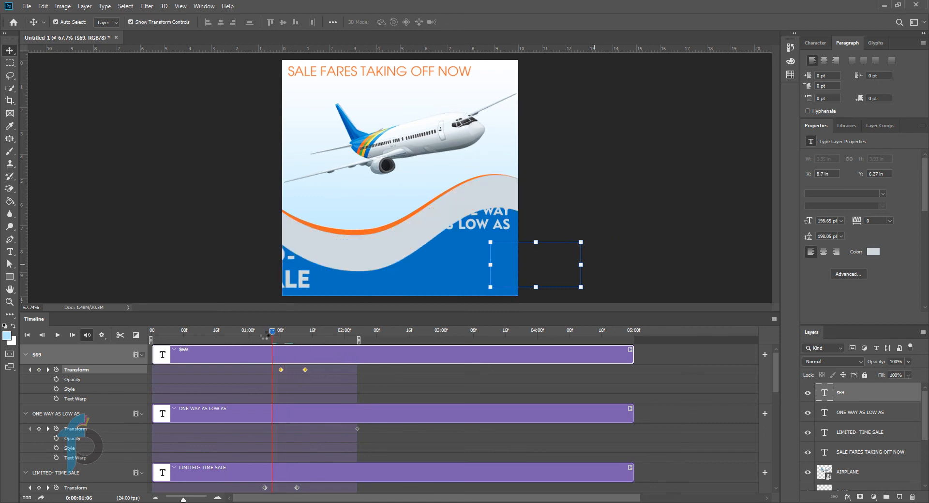
drag(280, 333, 312, 351)
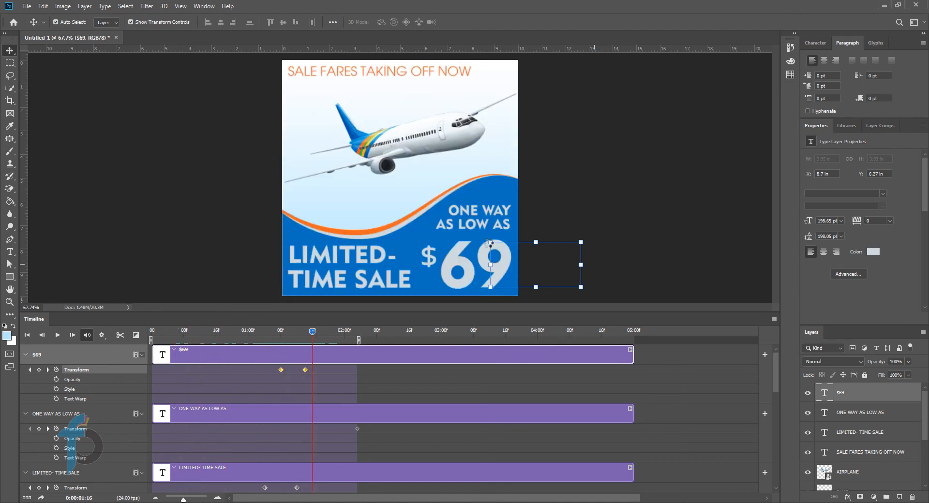
- Move the Transform keyframe of ONE WAY AS LOW AS to about 0:00:01:12 and the playhead to 0:00:01:03
click(501, 211)
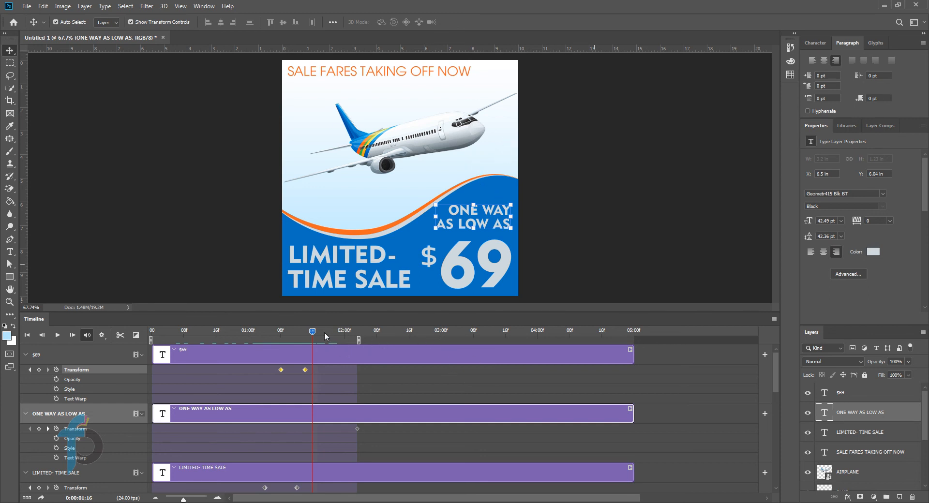
click(357, 429)
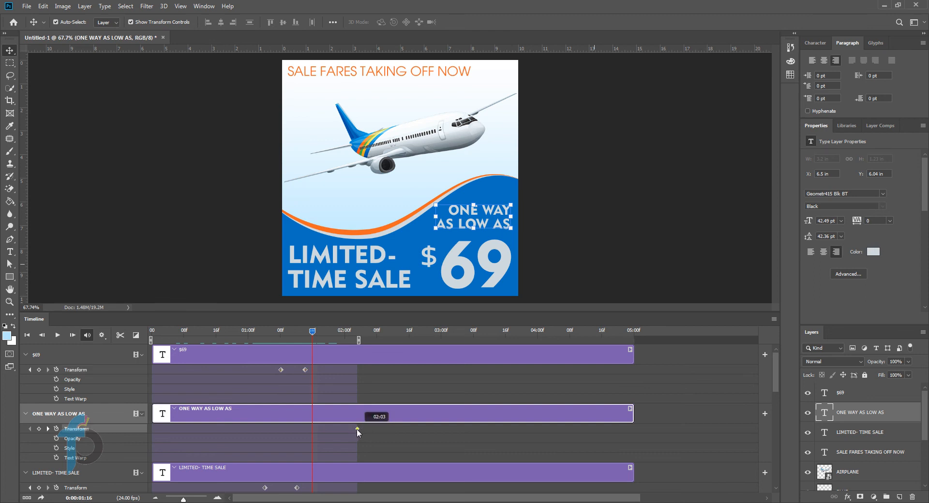
drag(357, 429, 294, 431)
drag(312, 331, 260, 337)
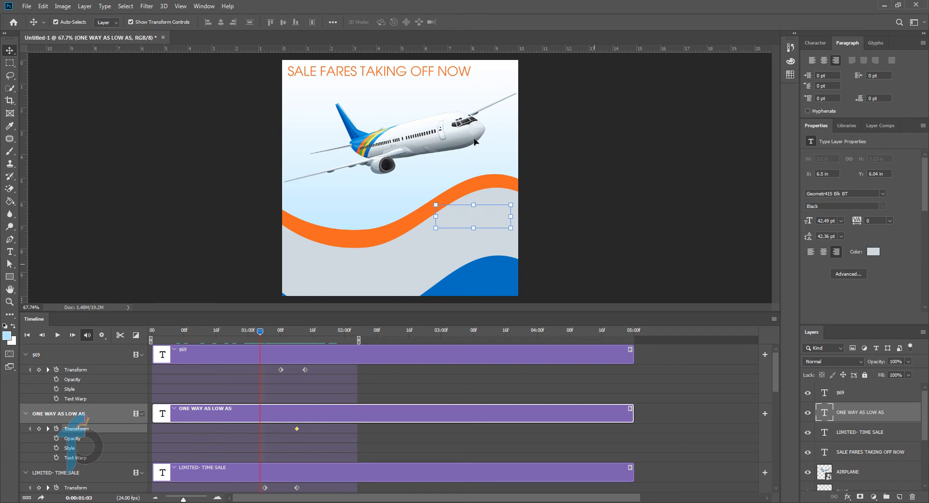
- At 0:00:01:03, move the ONE WAY AS LOW AS text straight up to Y 3.51 in and scrub its entrance through to 0:00:01:11
drag(478, 210, 478, 147)
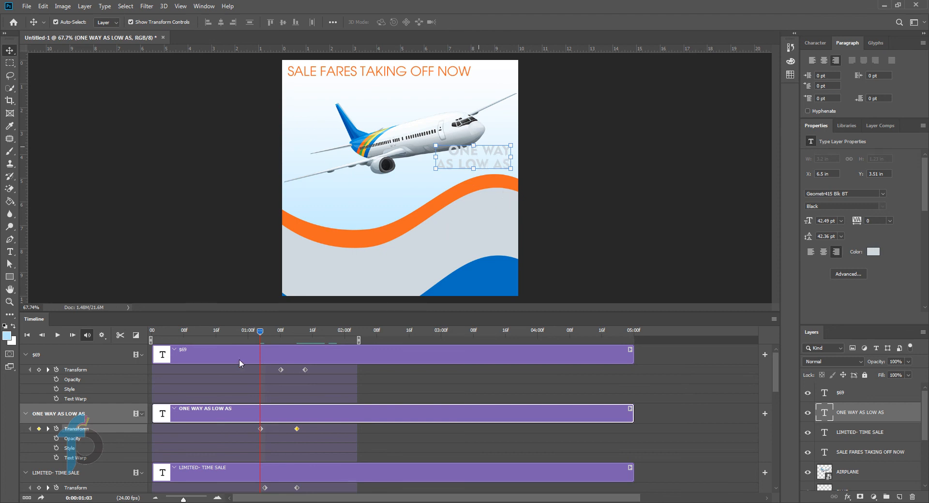
key(space)
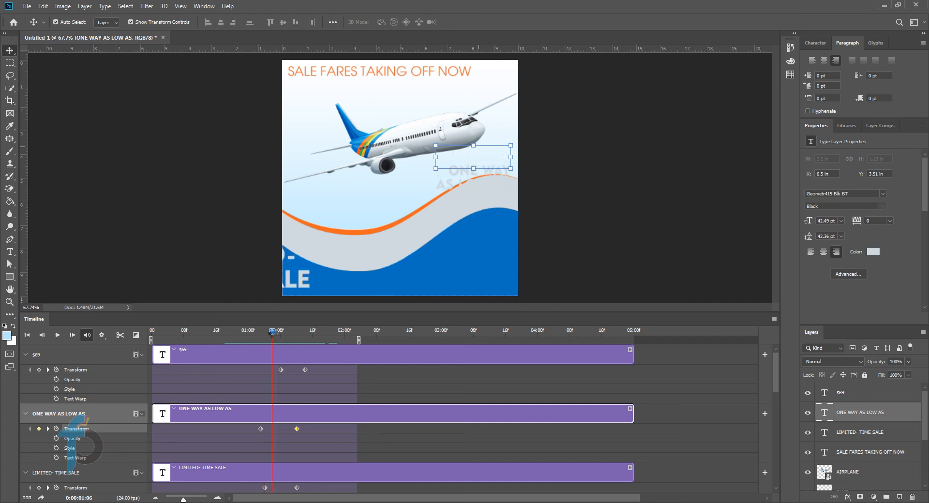
mouse_move(272, 333)
mouse_down()
mouse_move(306, 336)
mouse_move(280, 339)
mouse_up()
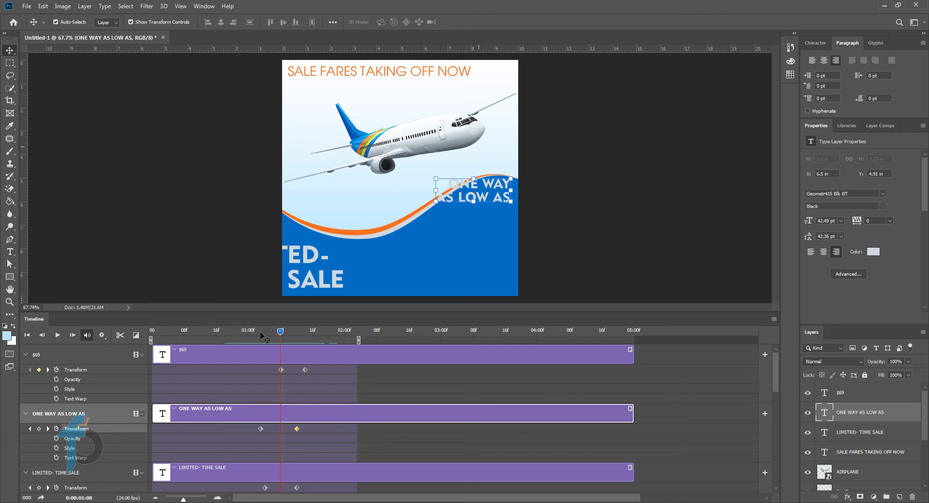
click(477, 172)
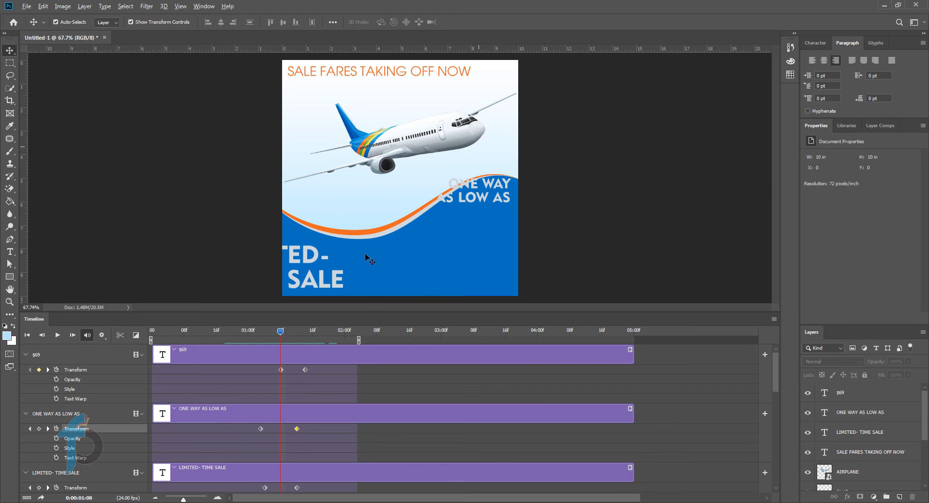
scroll(365, 253, down, 1)
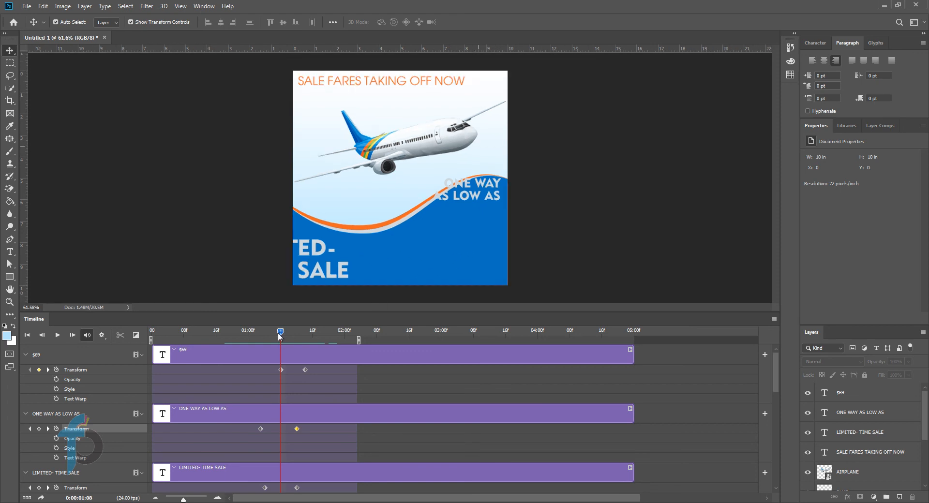
drag(279, 336, 292, 354)
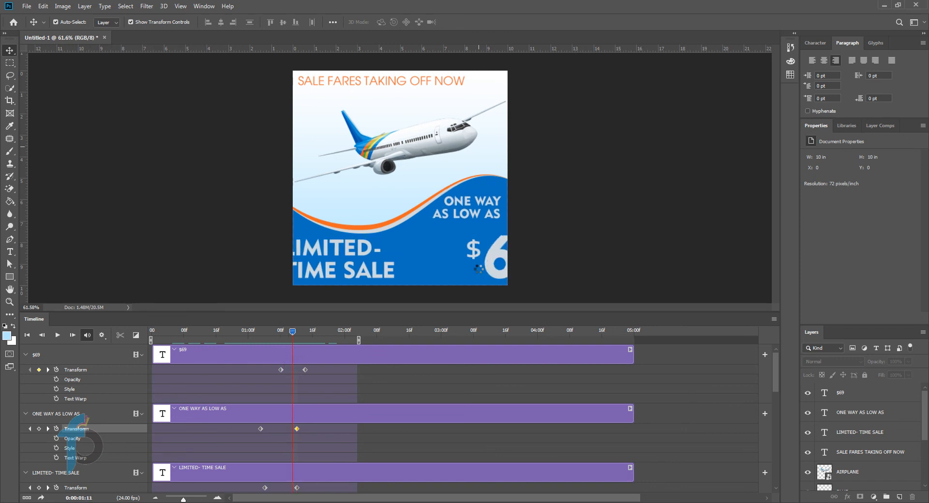
- Load the shape of the BLUE wave layer as a selection
click(492, 204)
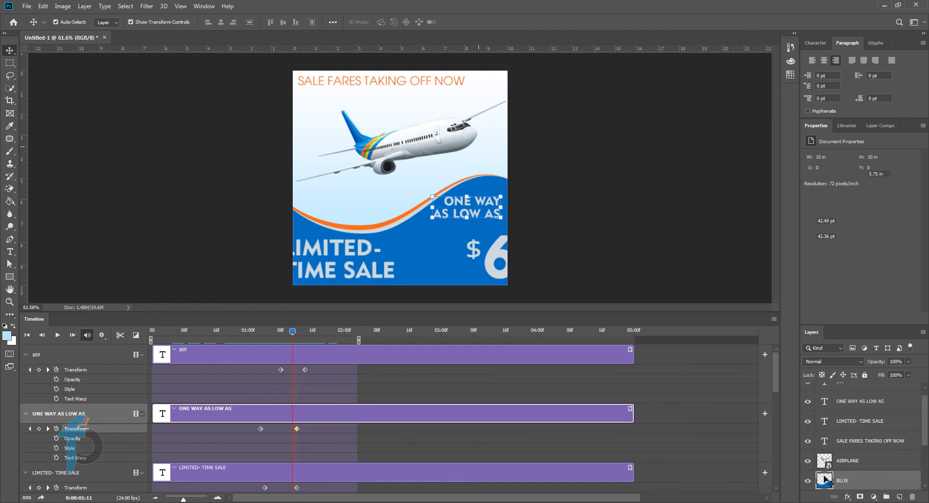
click(837, 481)
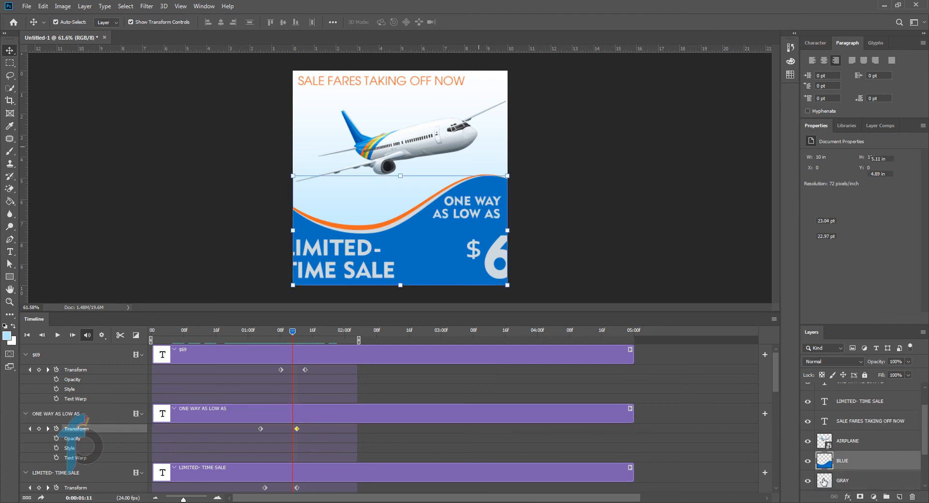
scroll(834, 481, down, 3)
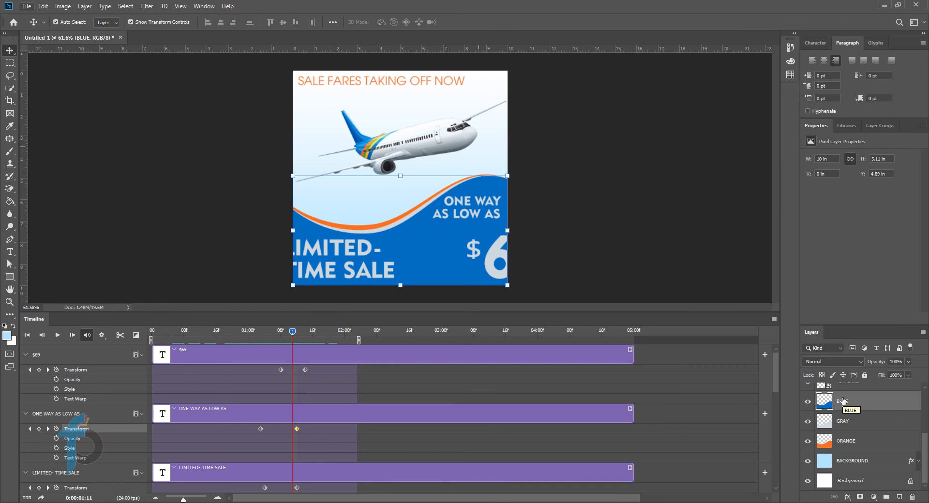
key(ctrl)
key(ctrl)
key(ctrl)
ctrl+click(827, 405)
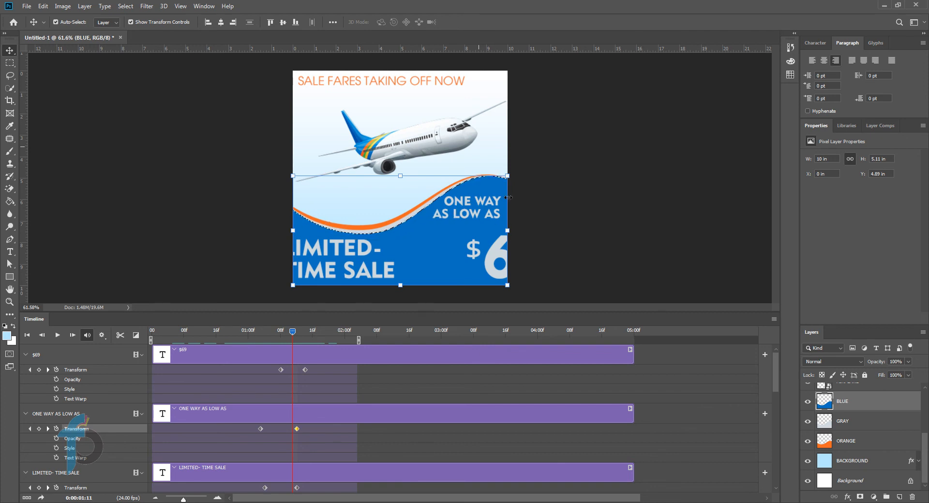
- Add a layer mask to the ONE WAY AS LOW AS text from the blue wave selection
scroll(855, 424, up, 3)
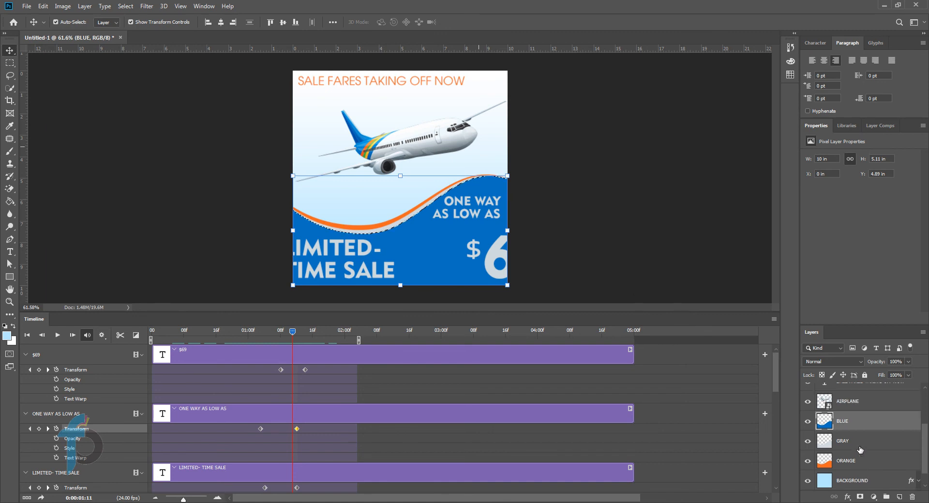
scroll(855, 424, up, 2)
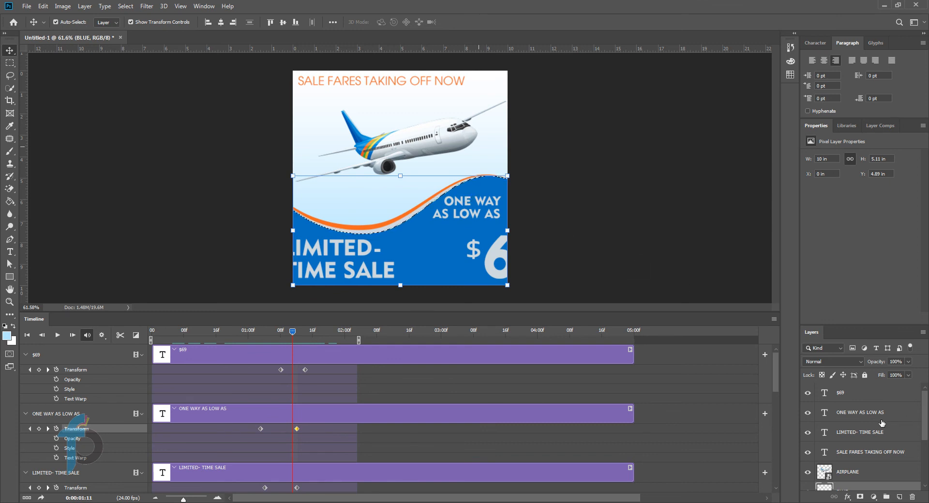
click(852, 416)
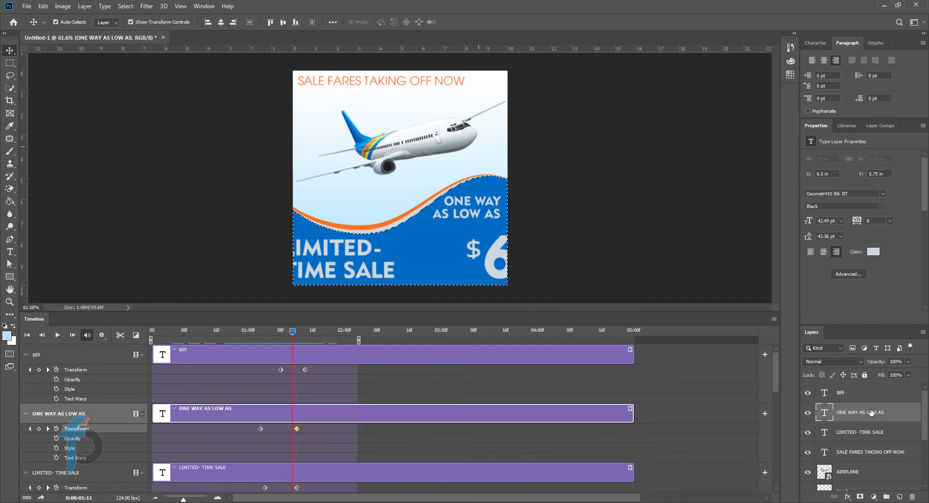
click(860, 497)
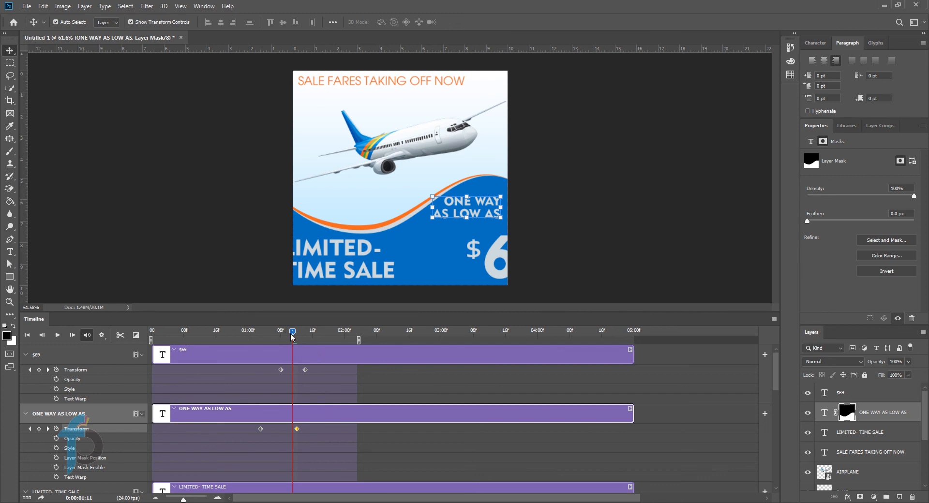
- Return the playhead to the start and play the whole animation to check the masked text entrance
drag(292, 337, 133, 315)
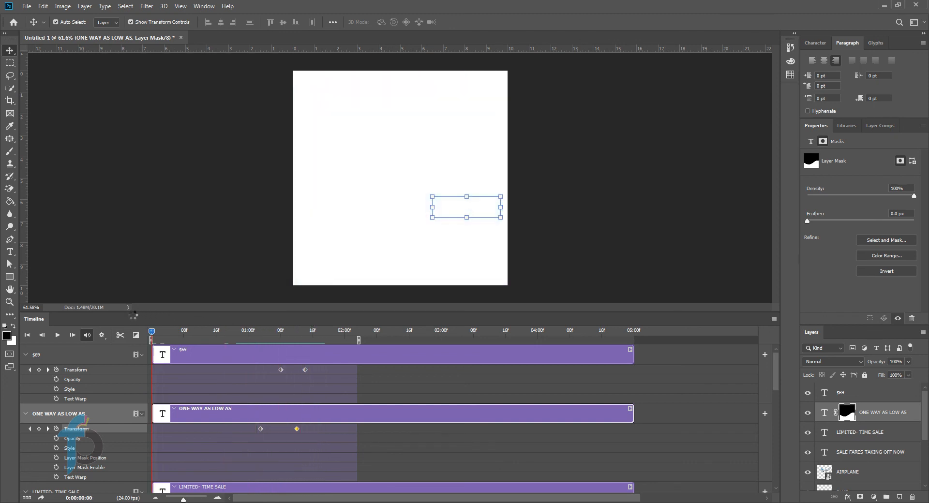
click(57, 335)
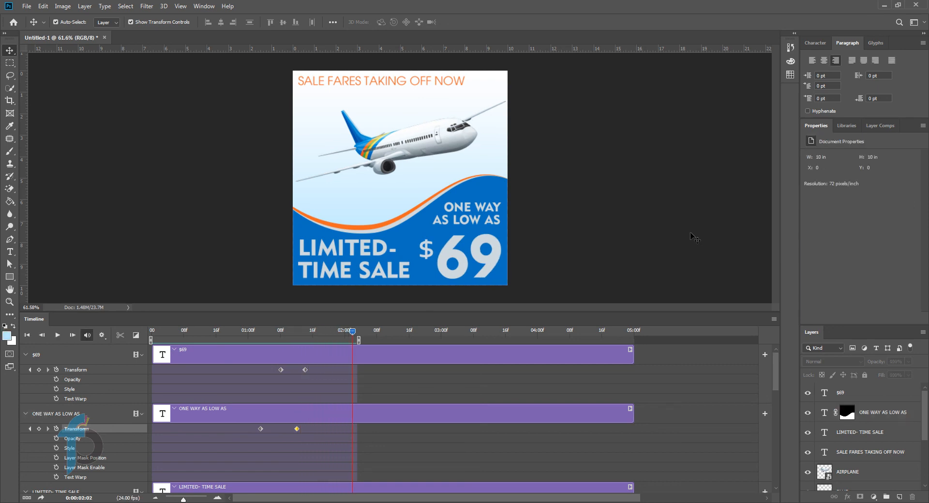
click(57, 334)
- Set the end of the timeline's work area to 0:00:03:00
drag(358, 340, 640, 347)
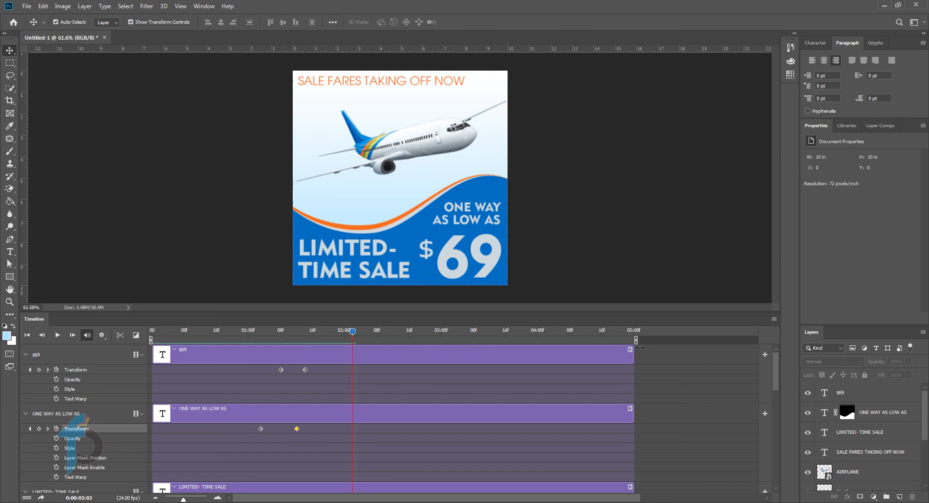
click(425, 140)
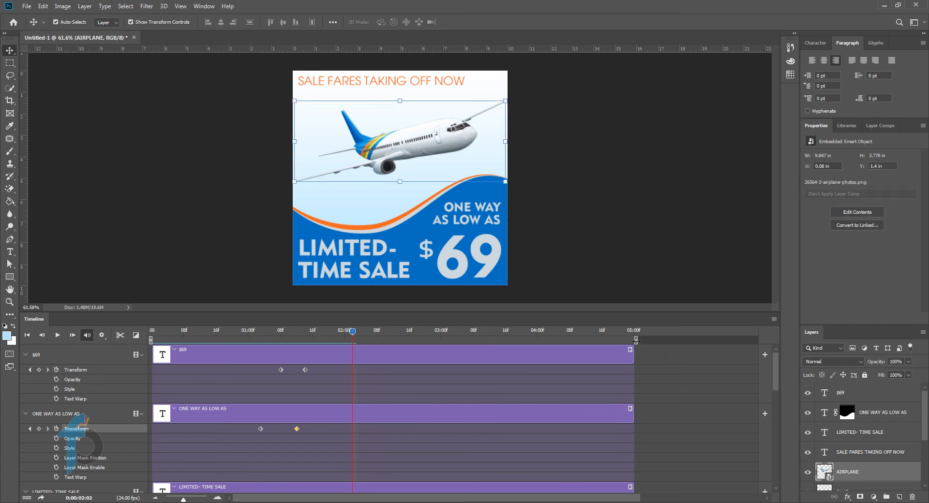
drag(635, 340, 572, 340)
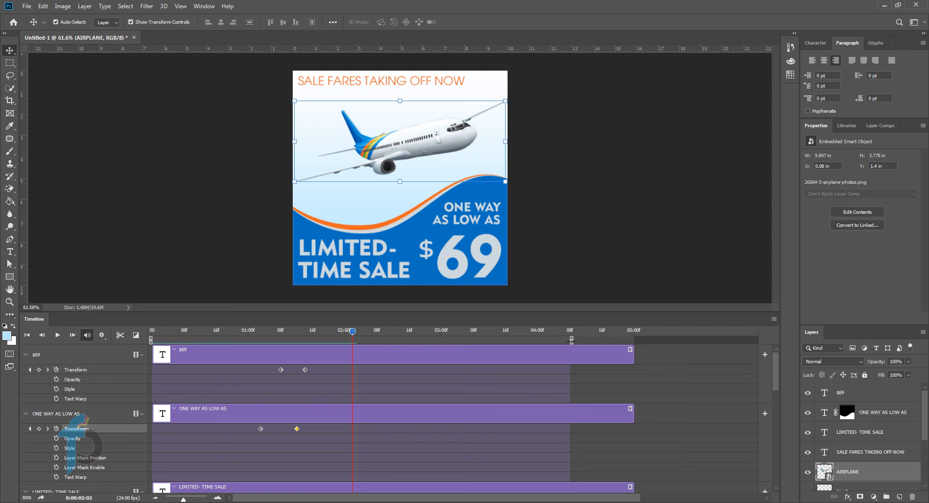
drag(570, 341, 640, 339)
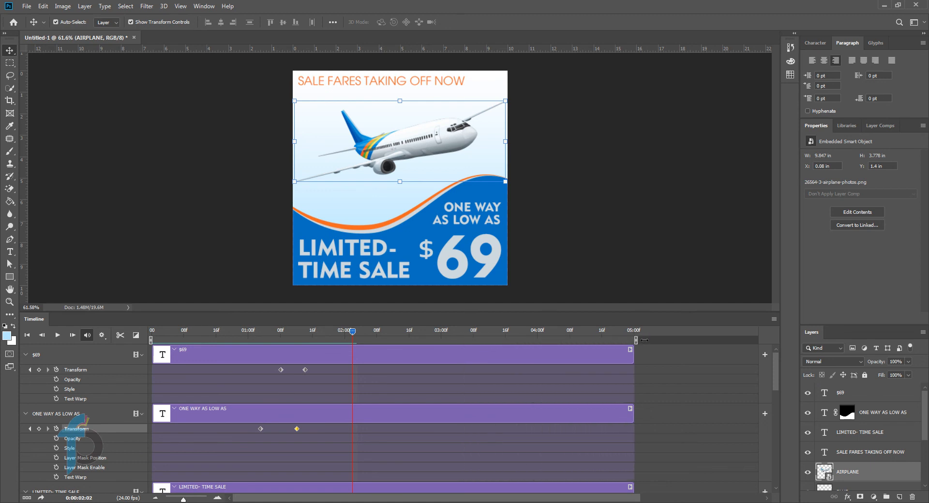
drag(552, 347, 442, 340)
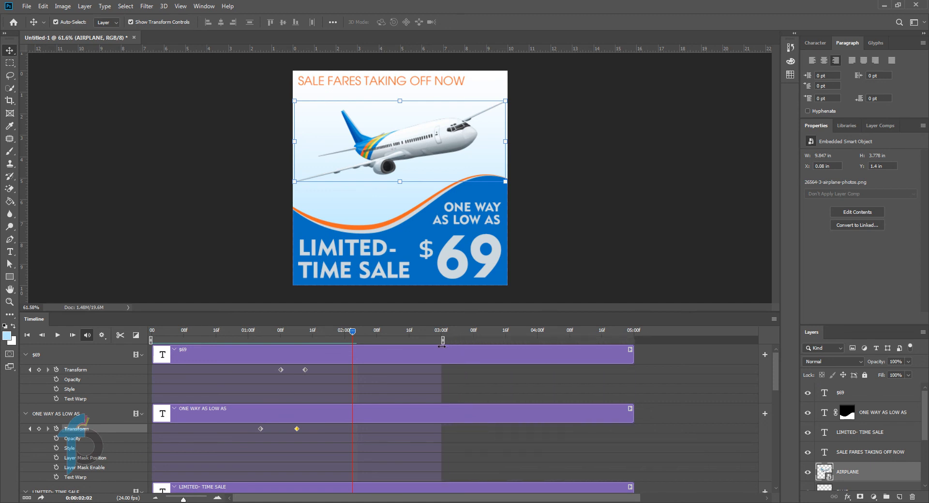
click(773, 319)
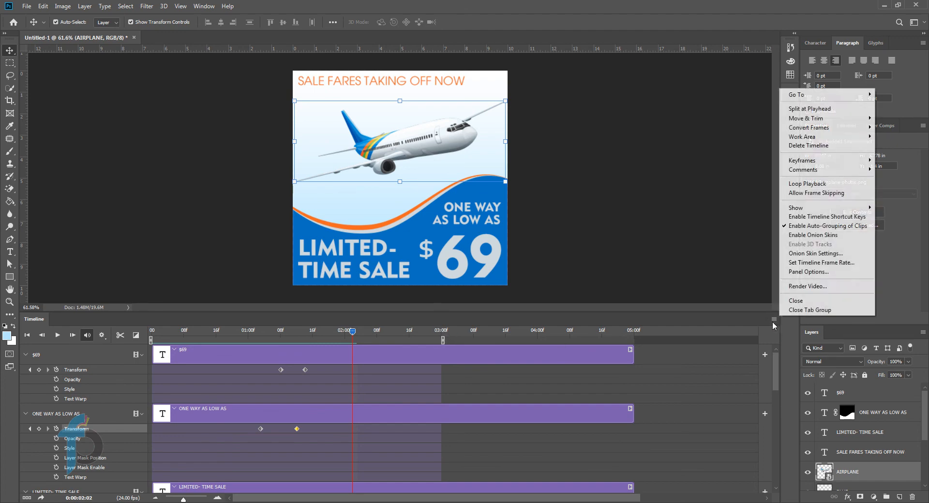
click(773, 365)
drag(776, 361, 783, 461)
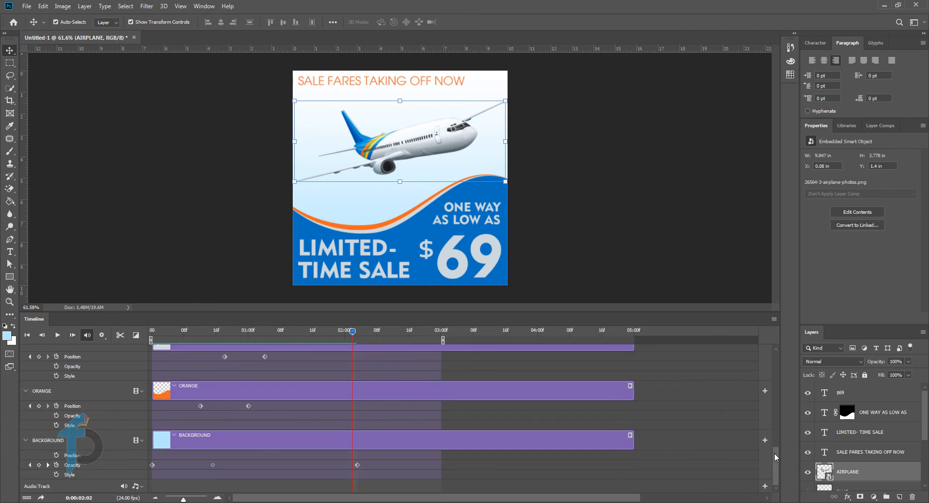
drag(773, 452, 790, 341)
- Open the Render Video settings for the timeline and name the output file AIRPLANE TUTORIAL.mp4
click(773, 320)
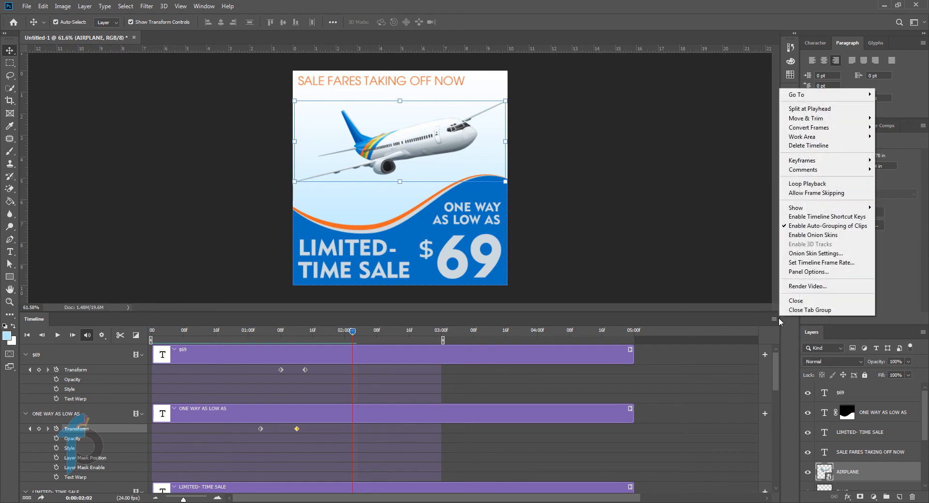
click(773, 319)
click(774, 318)
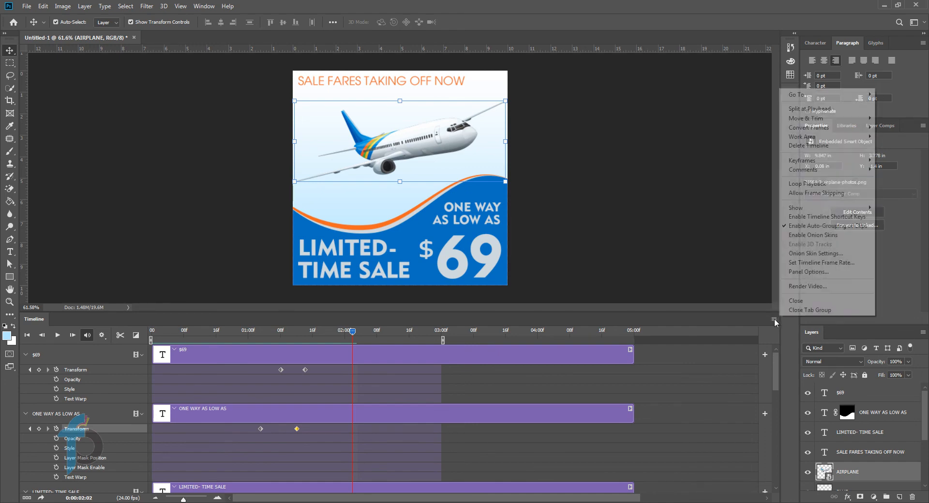
click(807, 285)
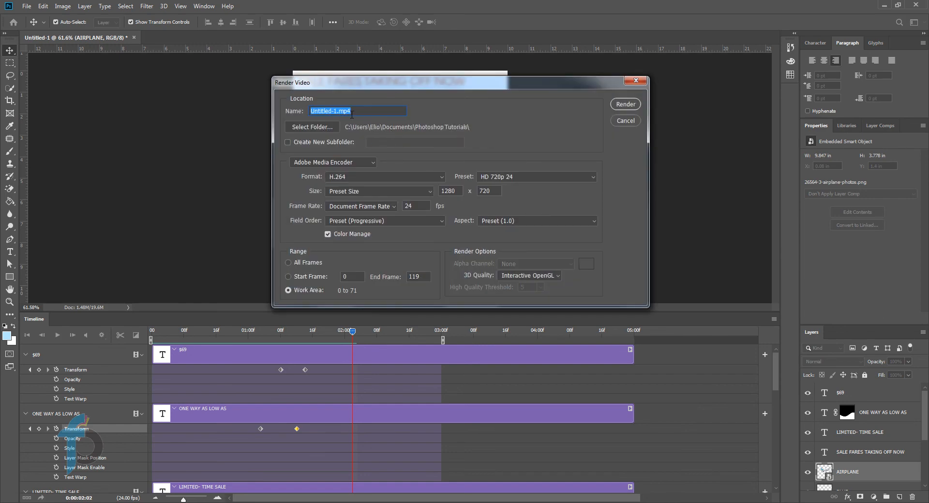
drag(337, 112, 272, 108)
text(a)
key(BackSpace)
text(AIRPLANE TO)
key(BackSpace)
text(UTORIAL)
- Set the output size to Document Size and render the work area as an H.264 video
click(380, 193)
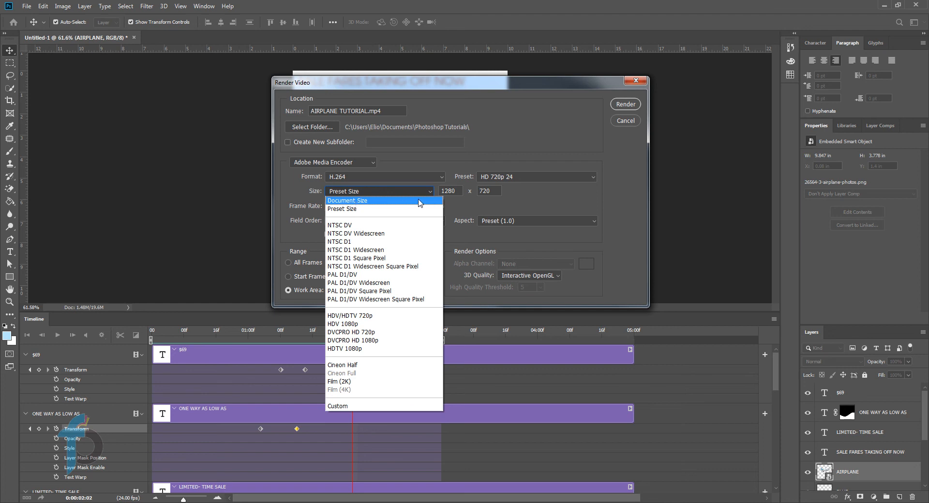
click(461, 197)
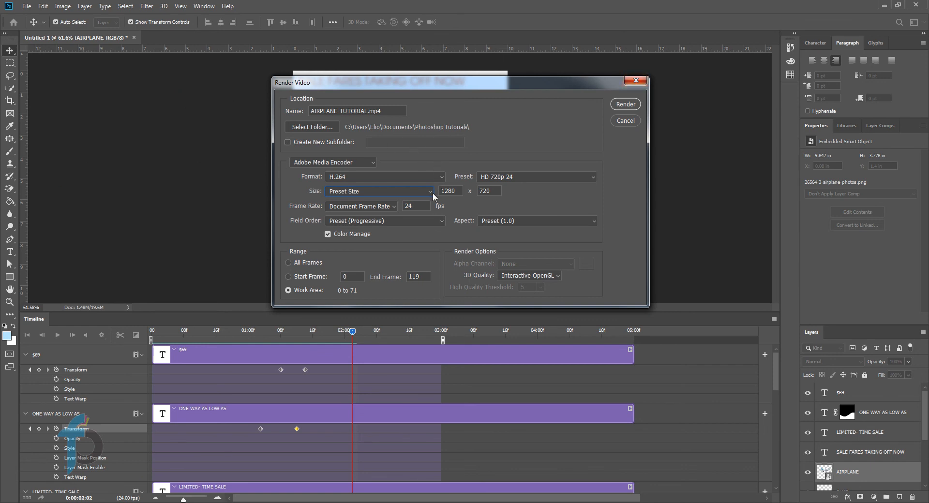
click(399, 193)
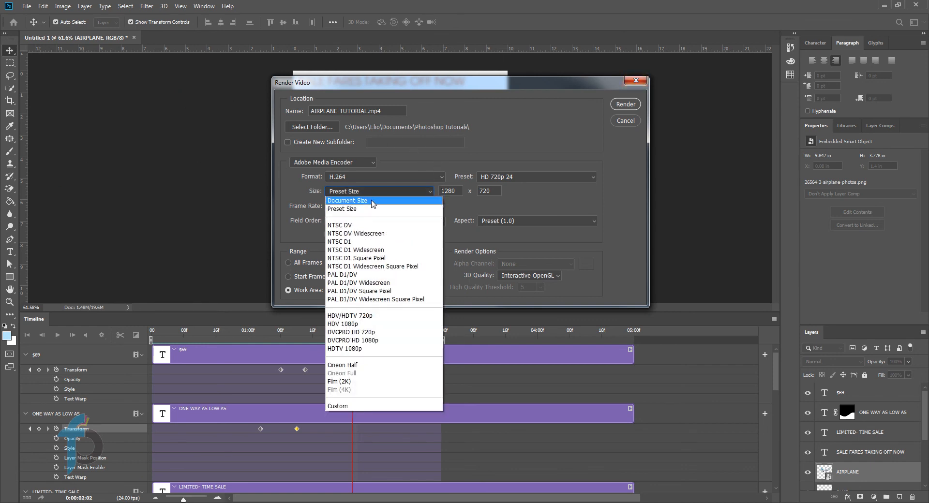
click(379, 202)
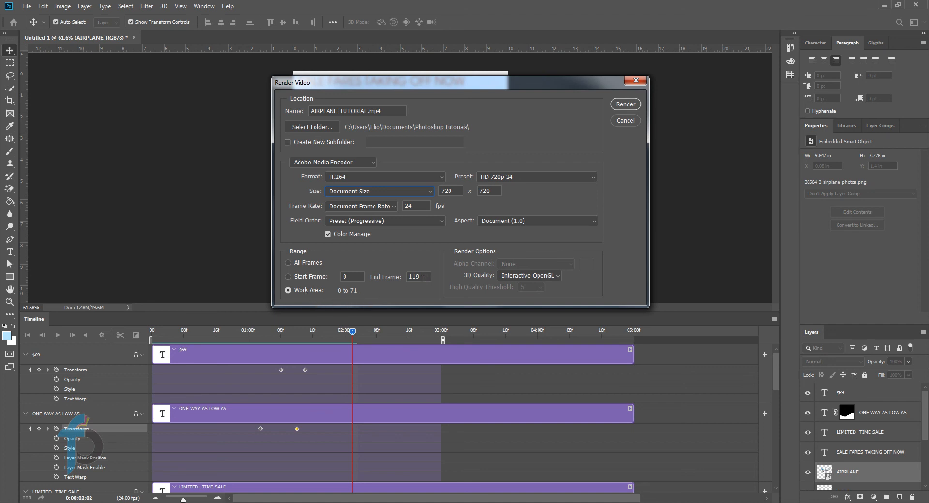
click(628, 105)
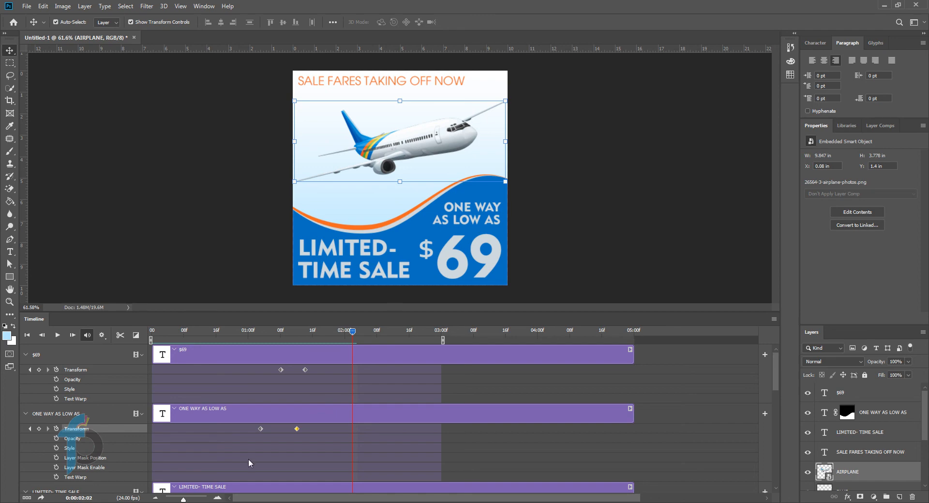
- Switch to the Photoshop Tutorials folder in Windows Explorer and open the rendered AIRPLANE TUTORIAL video for playback
mouse_move(67, 497)
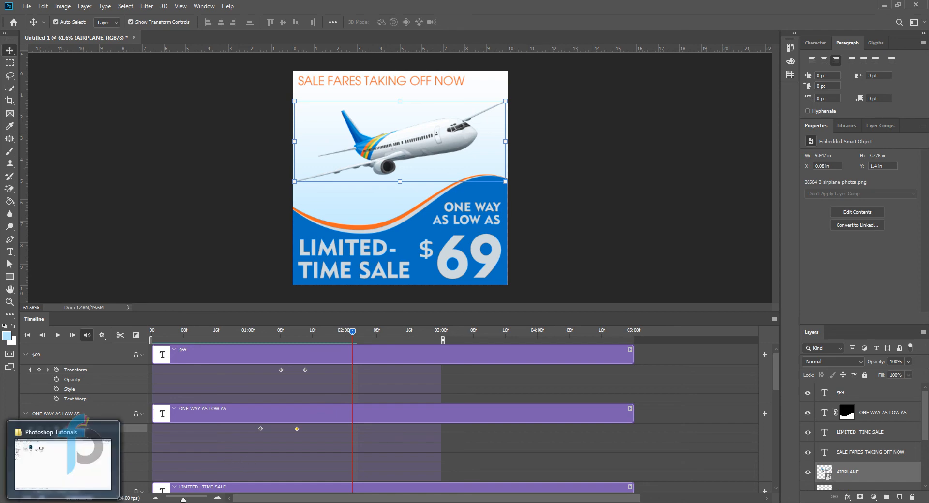
click(70, 471)
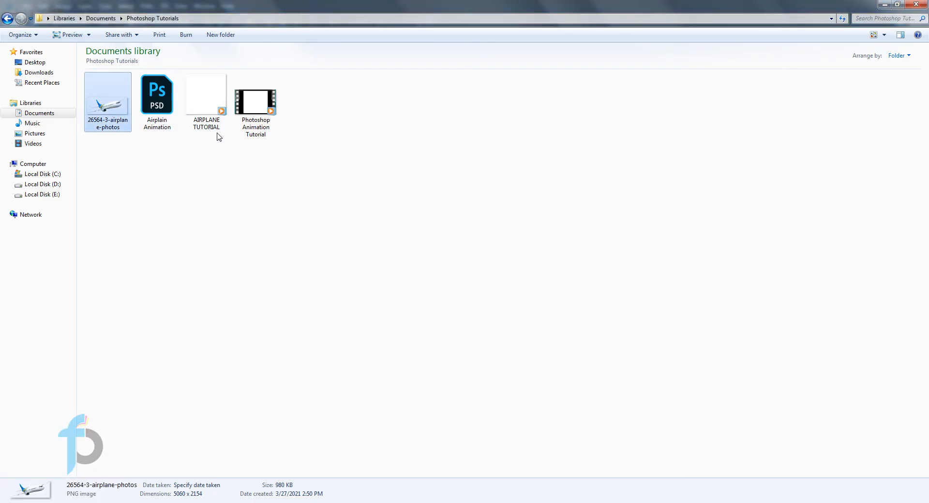
double_click(216, 101)
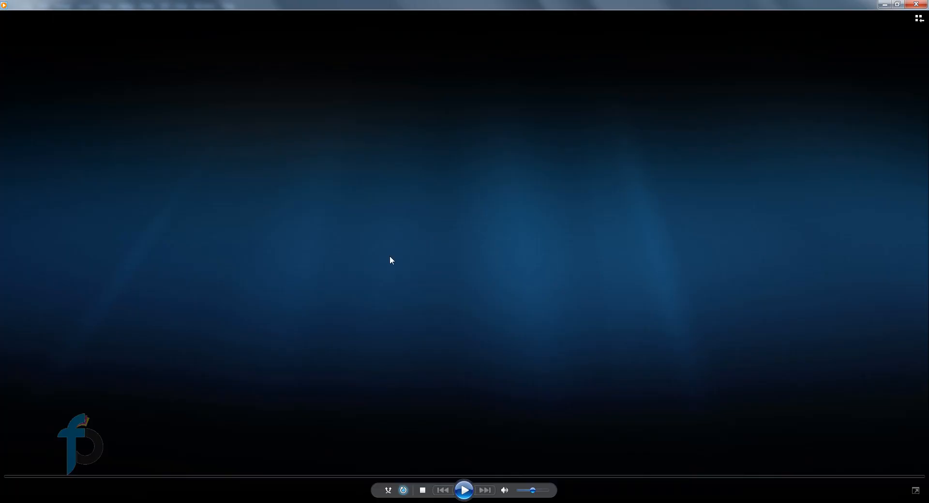